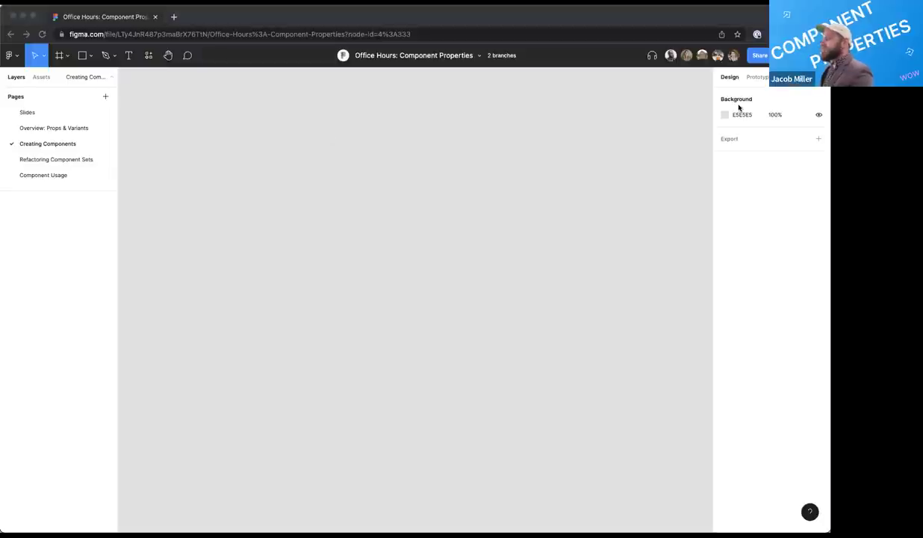
Create a 'Button' text, wrap it in an auto-layout frame and make it a component
key(t)
click(345, 190)
text(Bu)
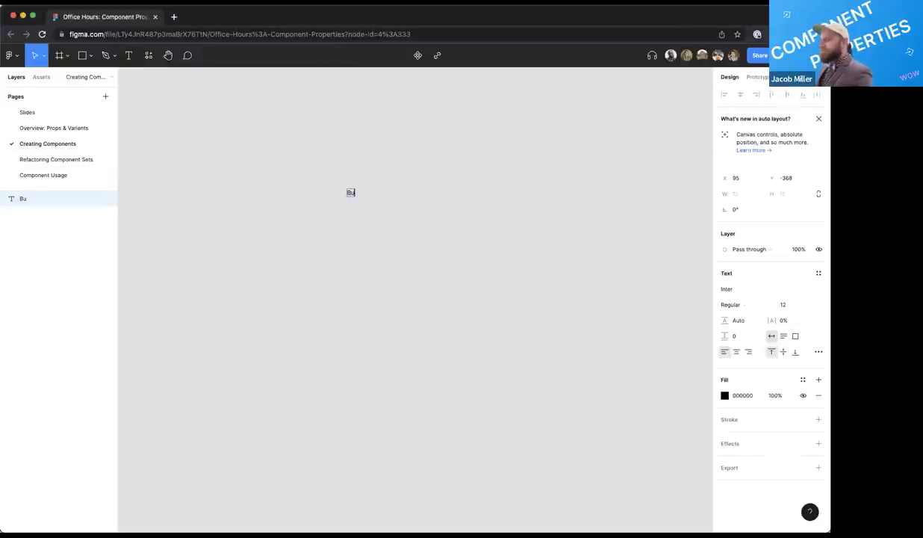
text(tton)
key(Escape)
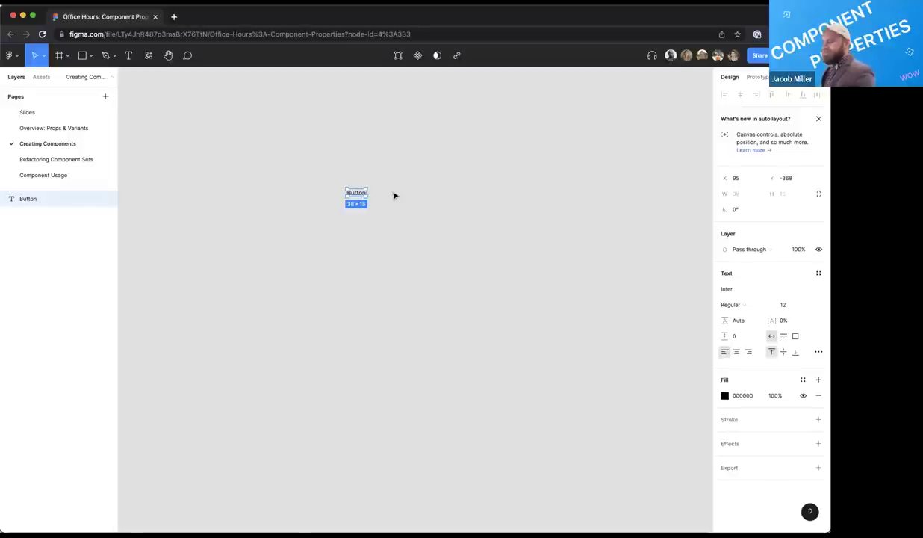
key(shift+a)
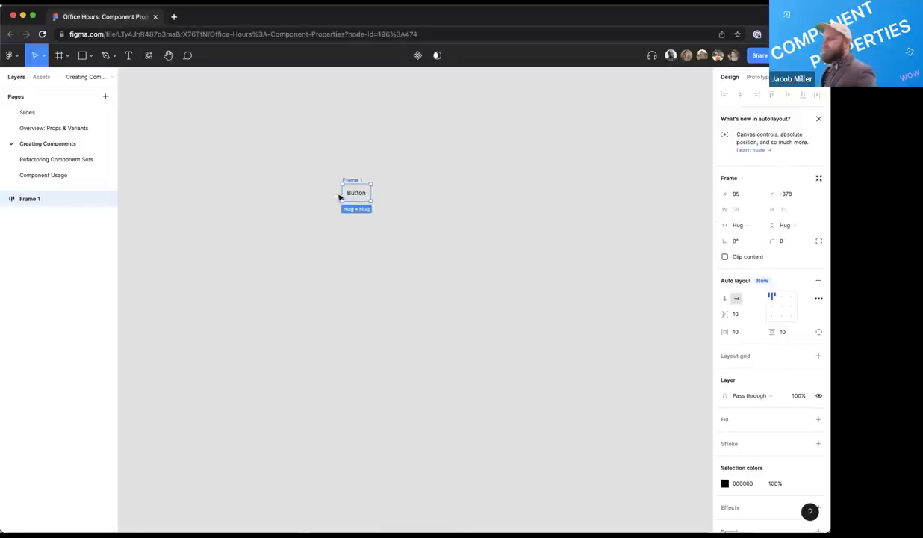
click(417, 56)
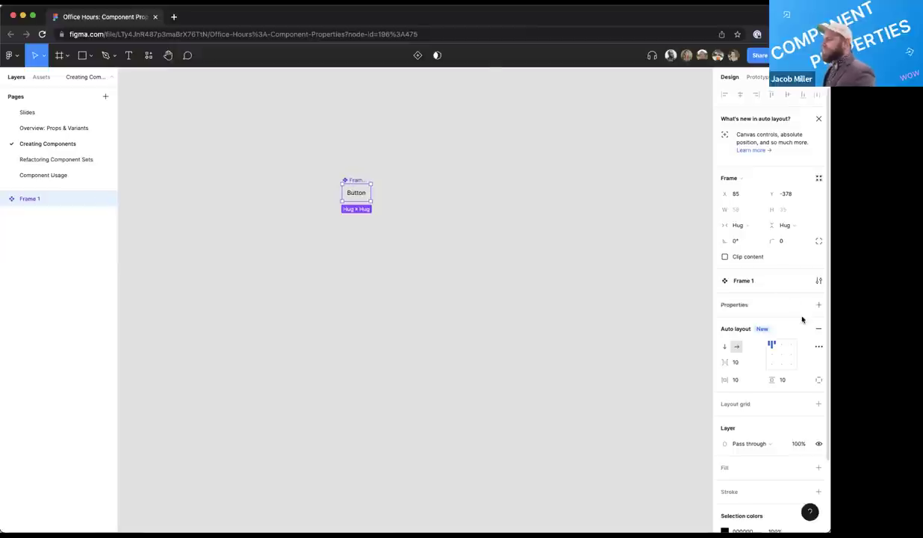
Fill the button component with the 2019/Blue Tint colour style
scroll(798, 404, down, 1)
scroll(803, 441, down, 1)
click(802, 450)
scroll(771, 439, down, 3)
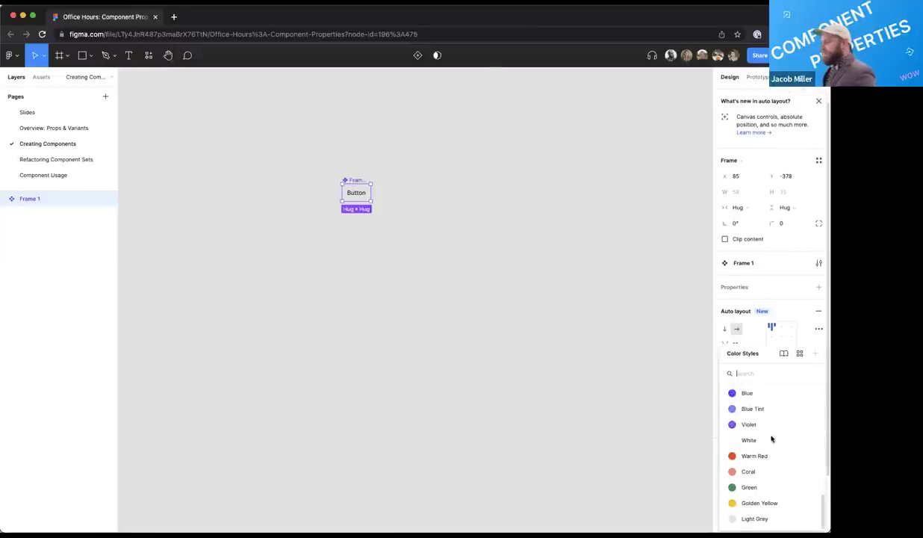
click(749, 405)
click(414, 210)
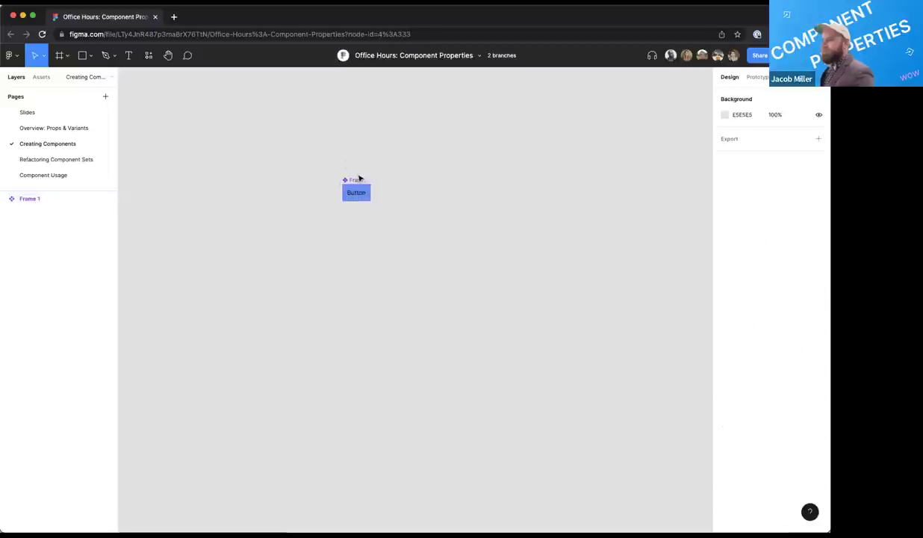
click(361, 180)
Rename the Frame 1 layer to 'Button' and select the text layer inside it
double_click(27, 198)
text(B)
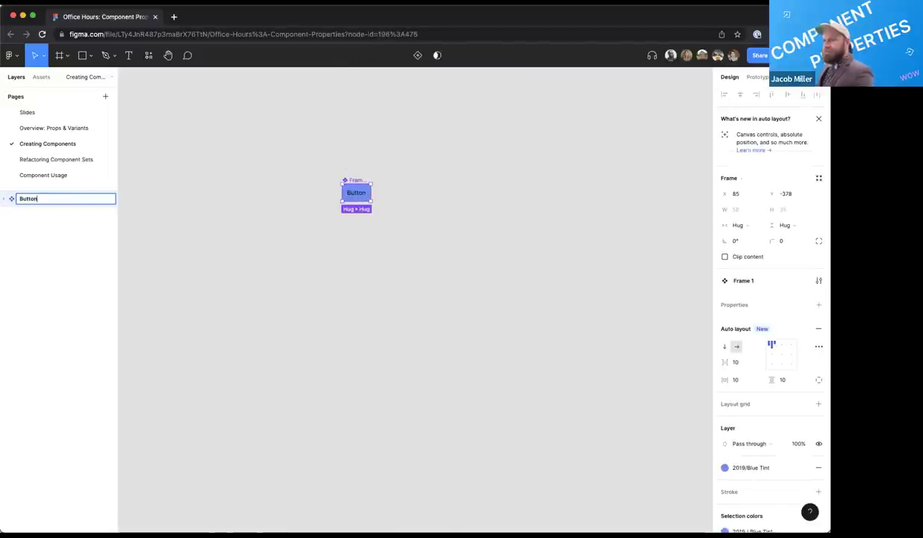
text(utton)
key(Return)
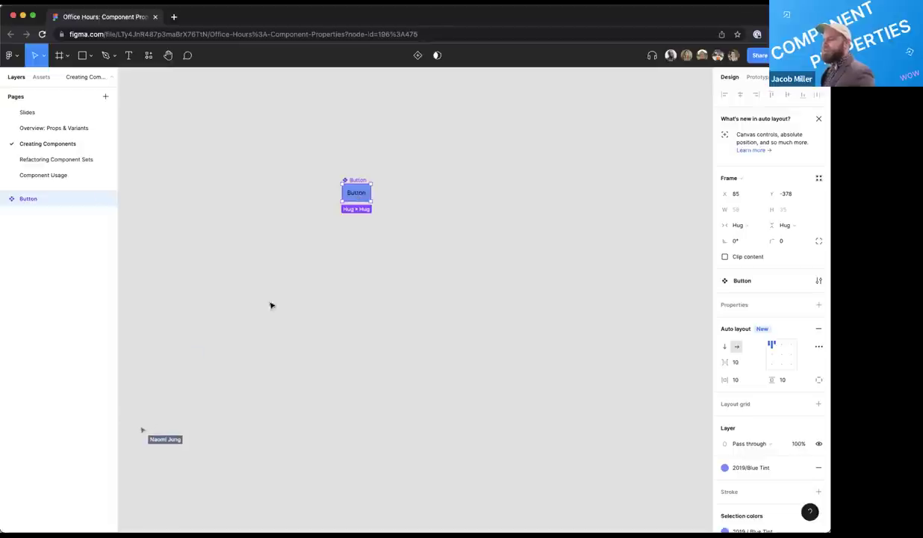
double_click(360, 194)
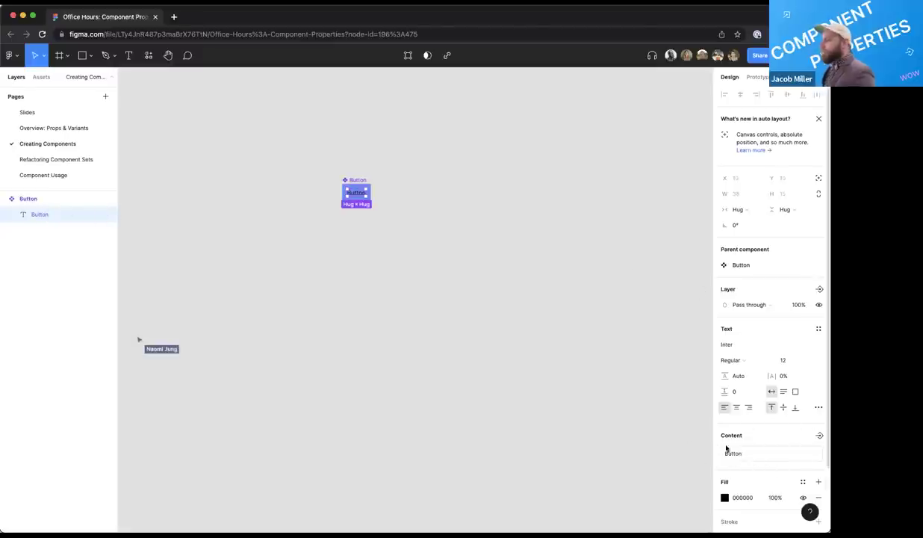
Add a text property named Label with default value 'Button' to the Button component
click(818, 437)
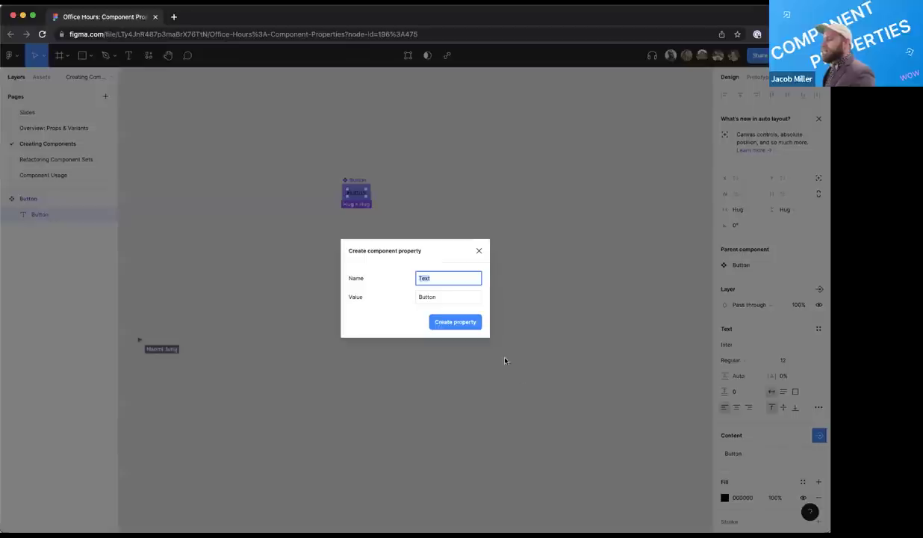
click(479, 250)
click(37, 199)
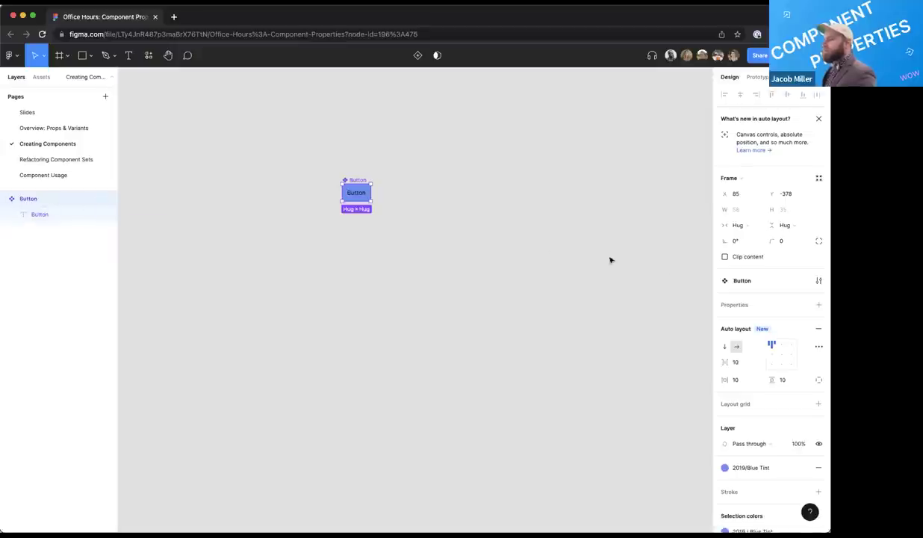
click(818, 305)
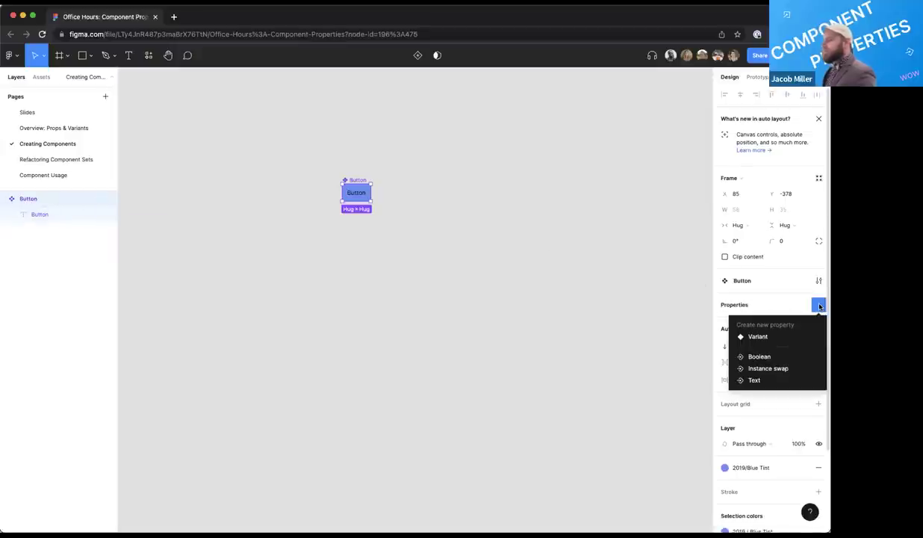
click(756, 381)
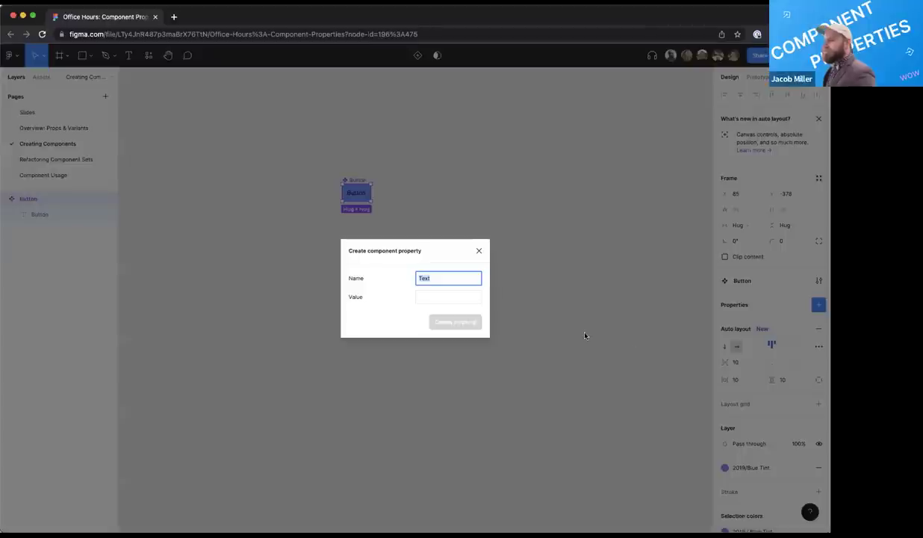
text(Label)
key(Tab)
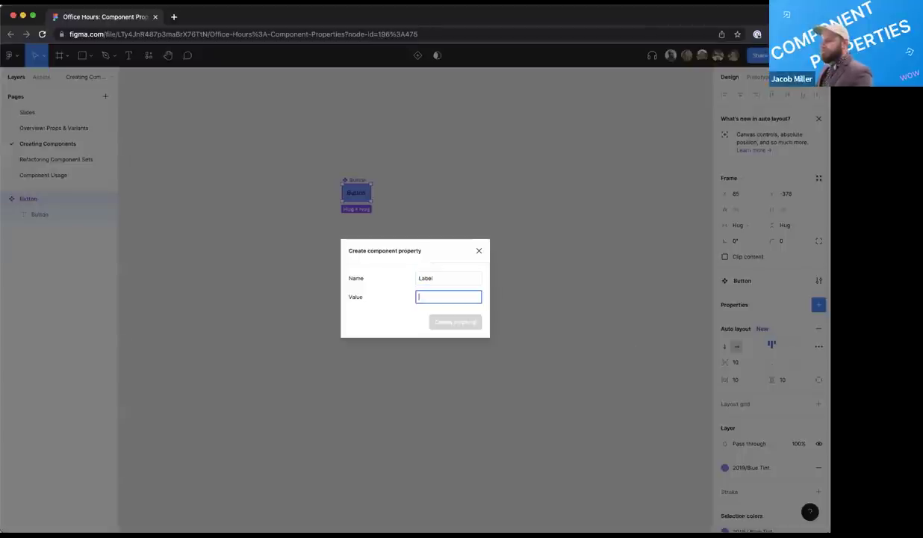
text(Button)
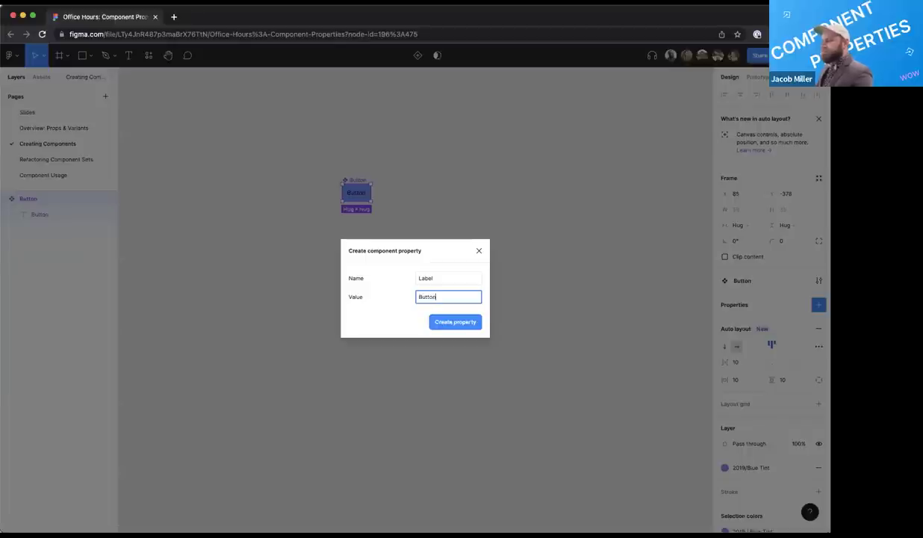
click(453, 323)
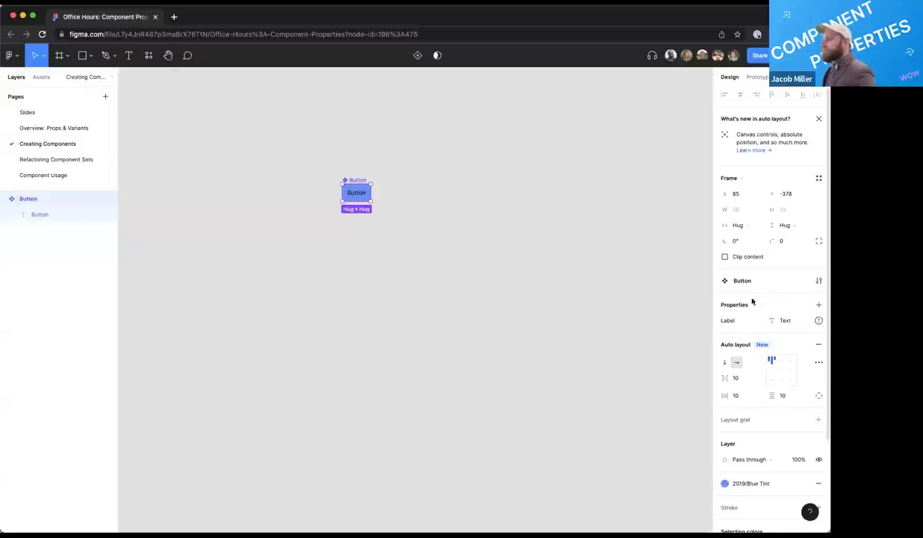
Link the component's text layer content to the Label property
mouse_move(818, 322)
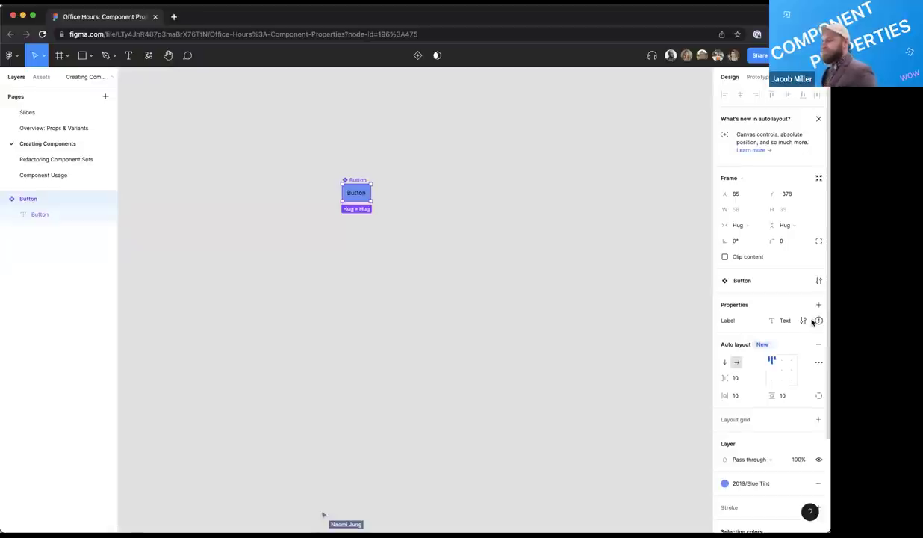
click(67, 219)
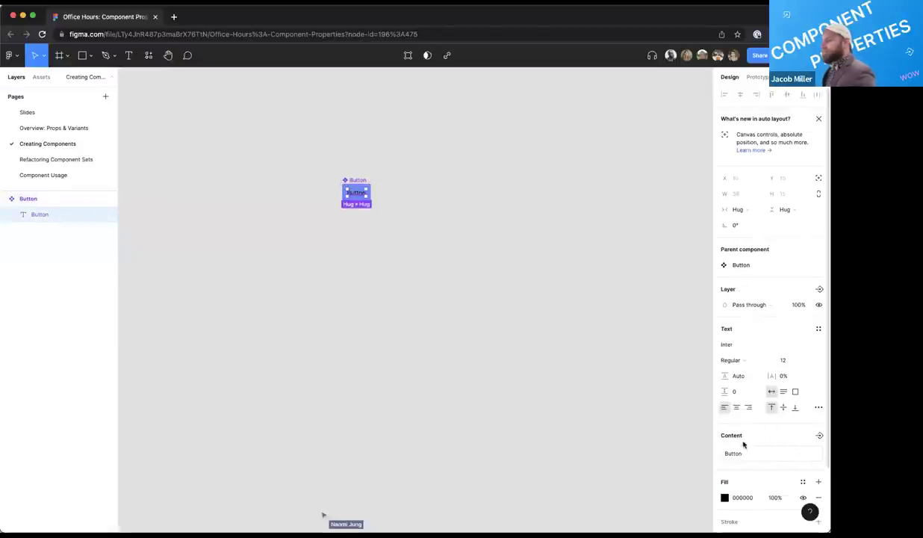
click(819, 436)
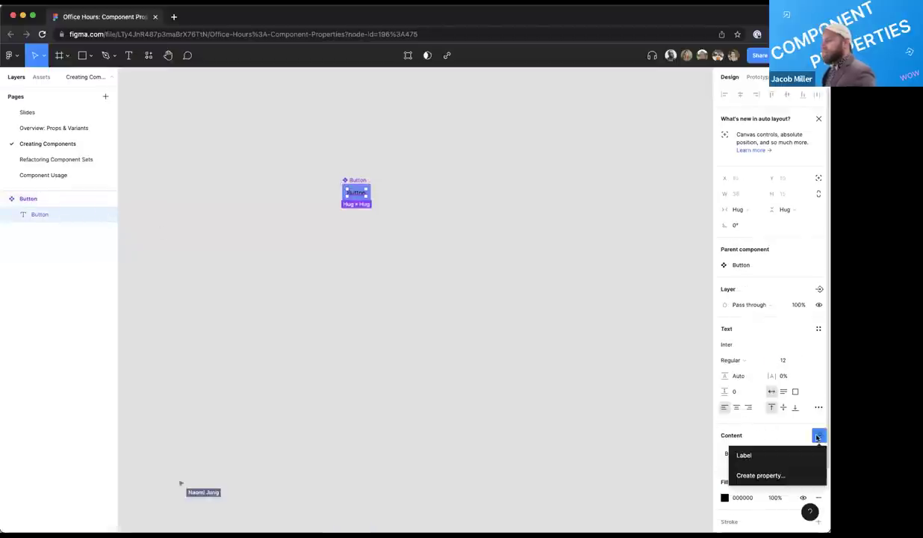
click(747, 455)
click(474, 351)
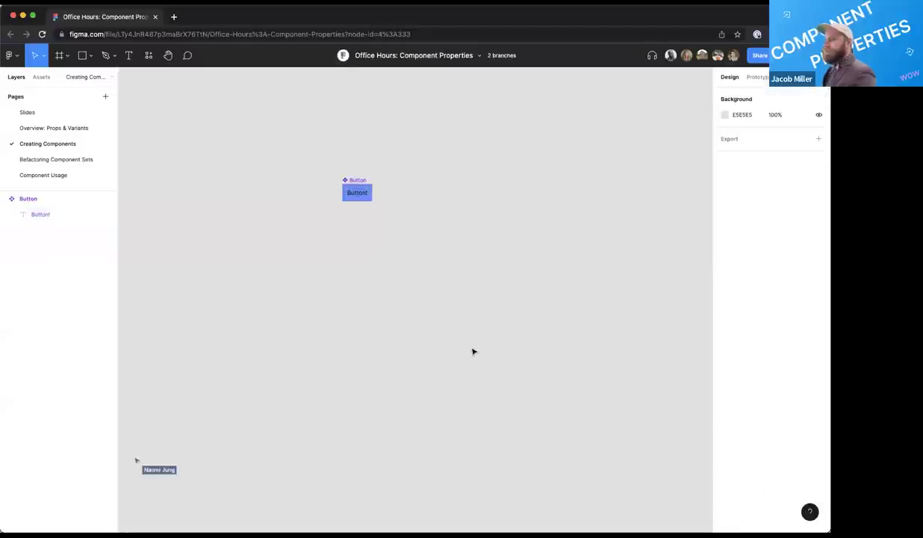
scroll(375, 202, up, 5)
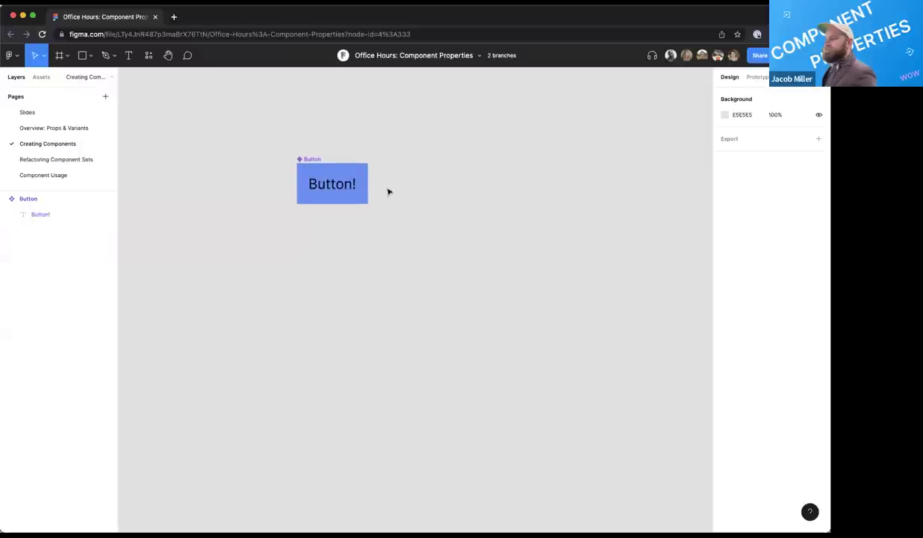
click(284, 197)
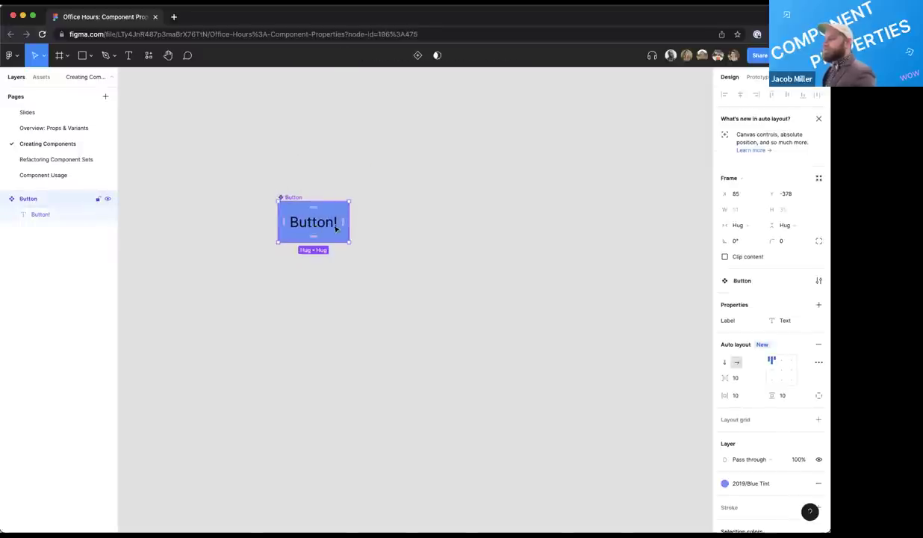
drag(293, 198, 482, 210)
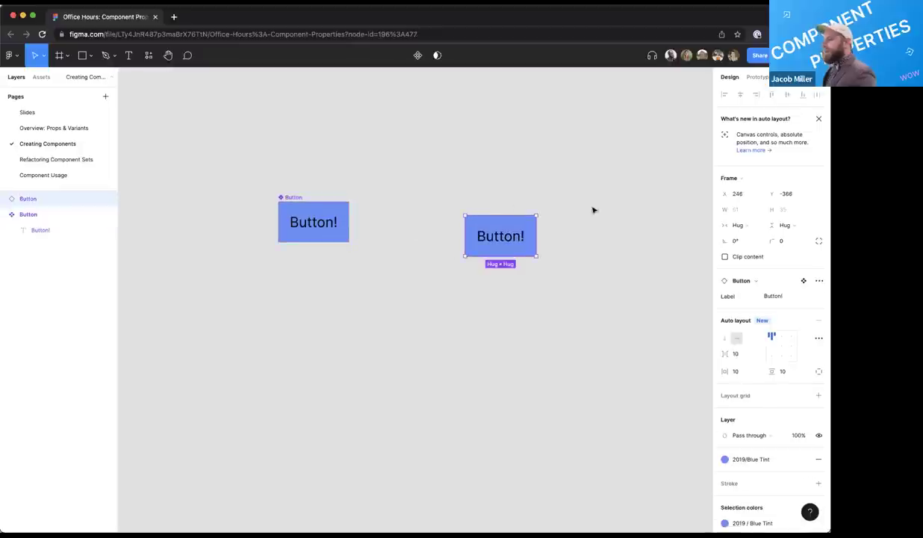
click(793, 301)
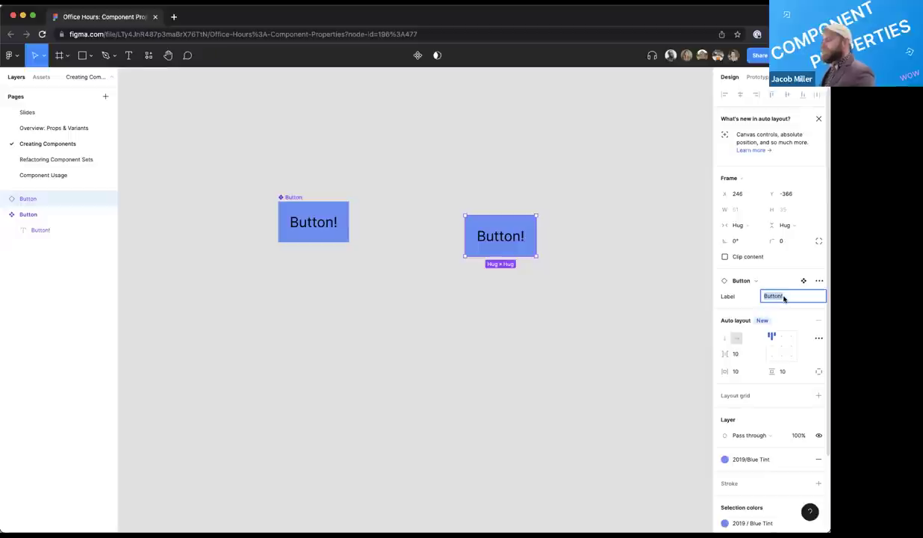
text(H)
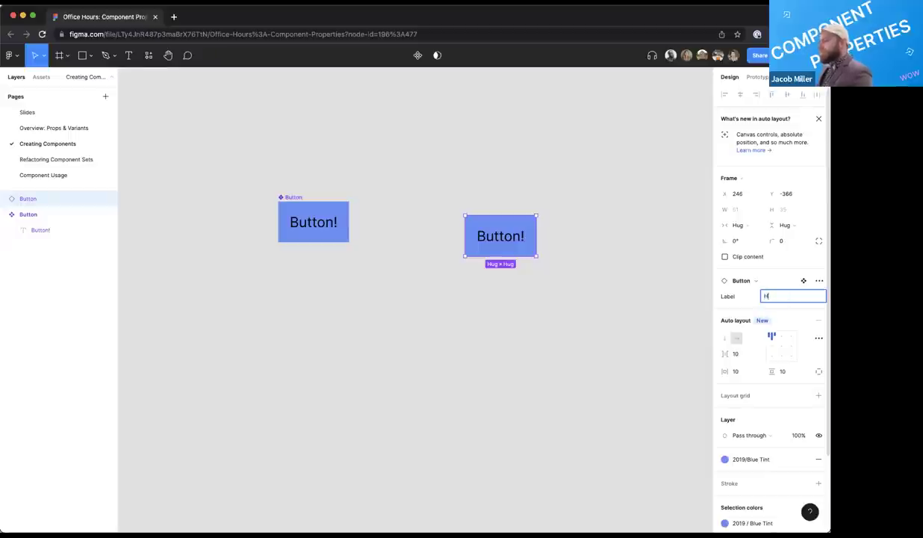
text(ello, world!)
key(Return)
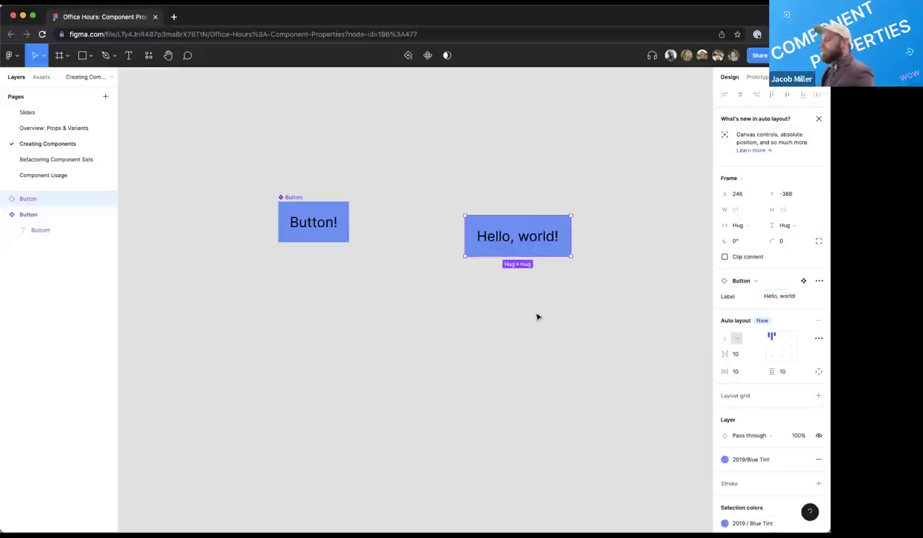
click(602, 325)
drag(608, 327, 443, 203)
key(Delete)
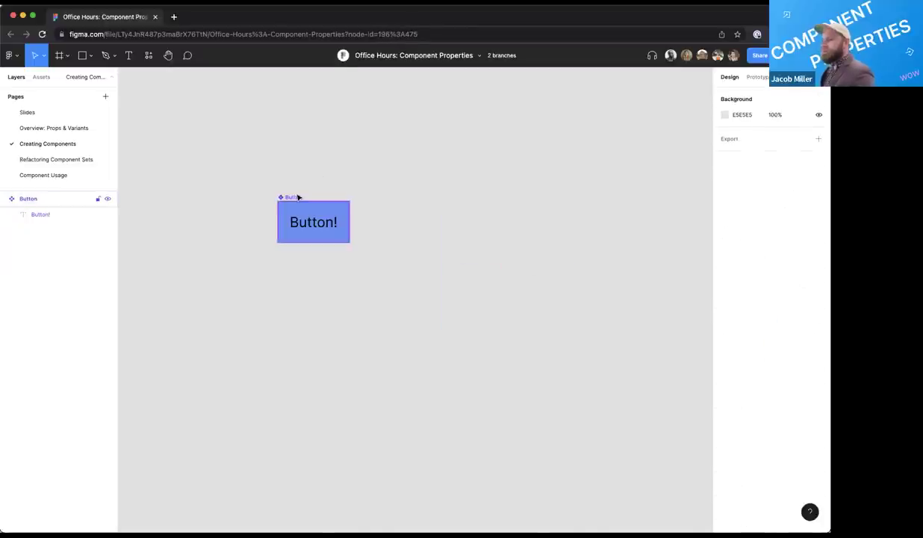
Drag the image icon from Assets into the Button component and select it in Layers
click(299, 196)
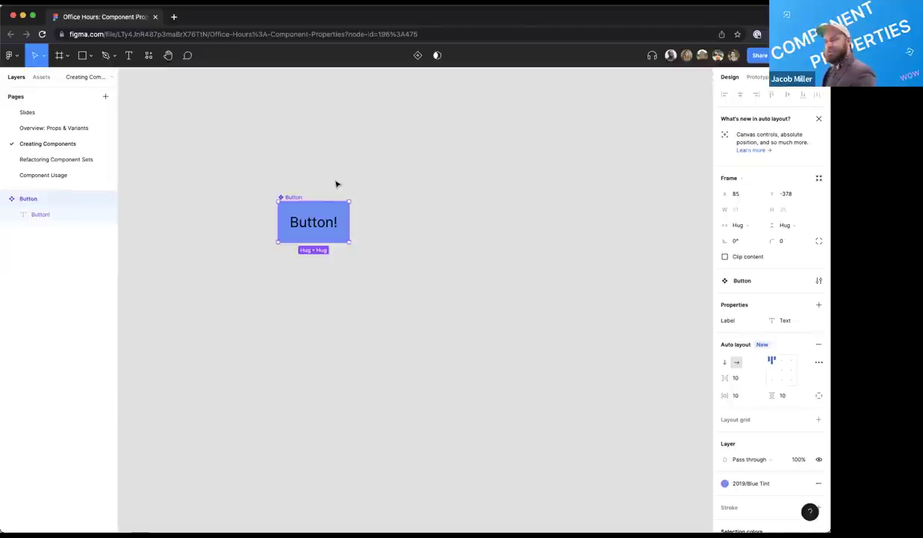
click(41, 77)
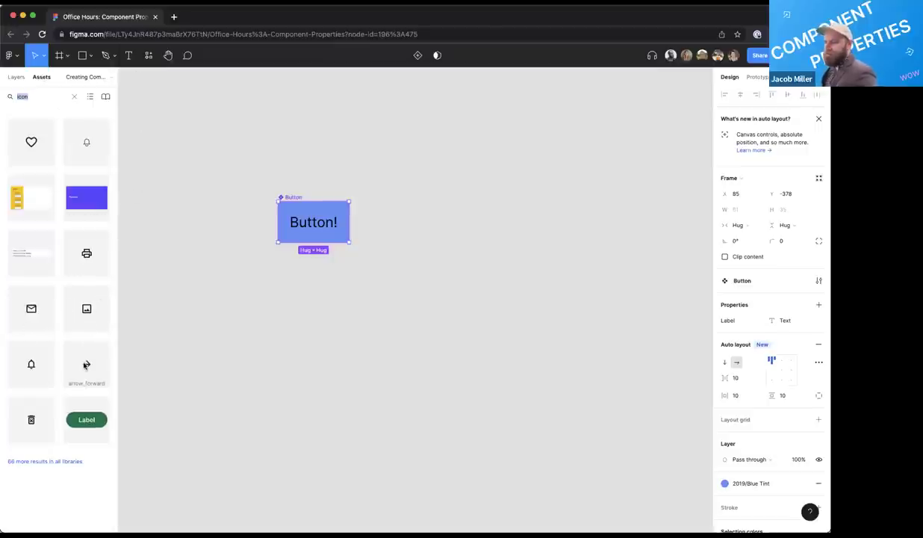
drag(85, 308, 297, 229)
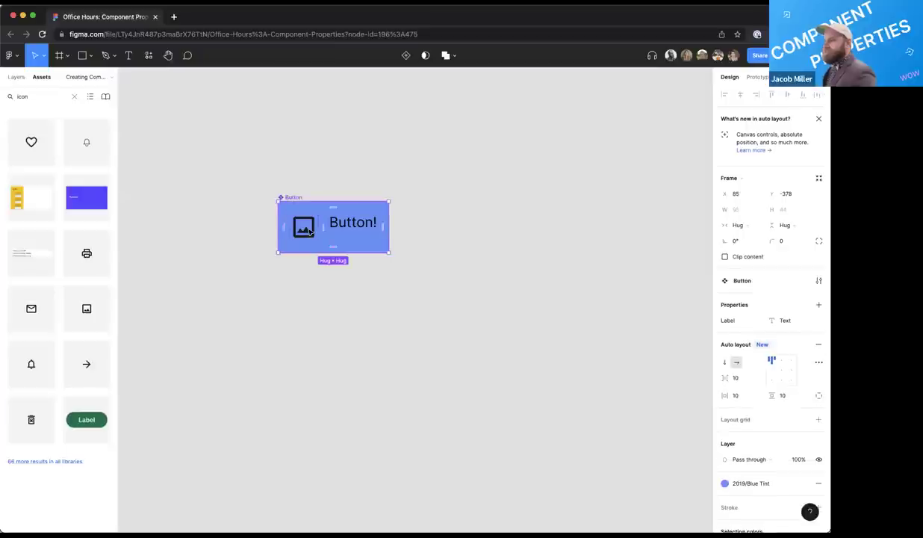
click(303, 226)
click(13, 55)
click(16, 76)
click(16, 76)
click(45, 215)
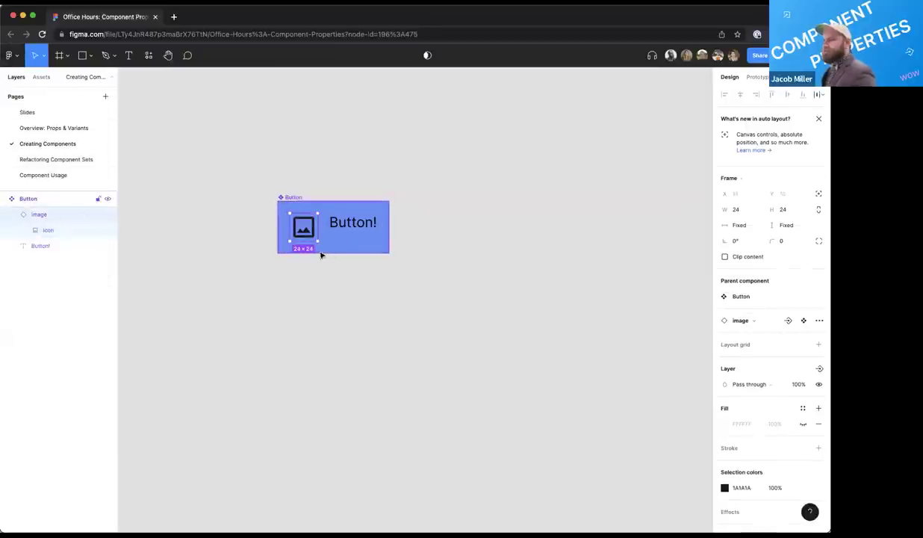
Scale the image icon from 24×24 to 15×15 and toggle its visibility off and on
click(43, 55)
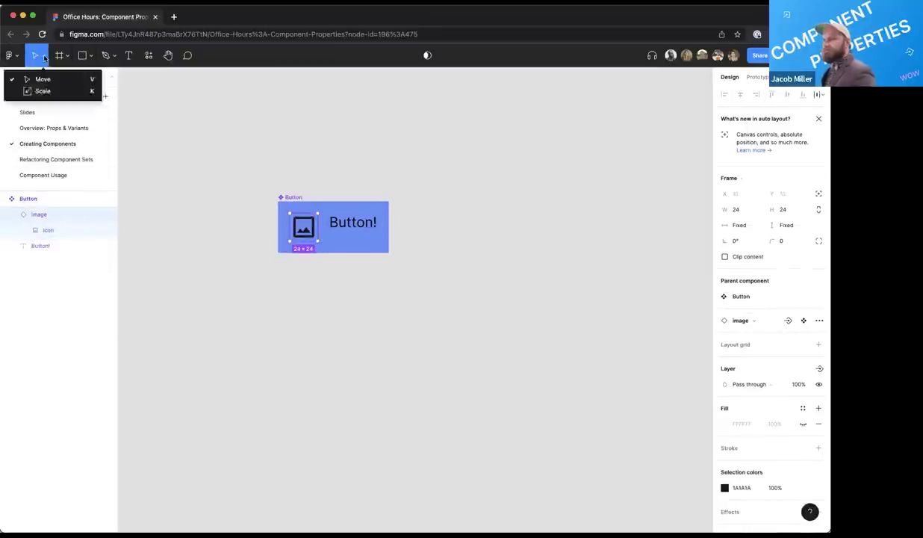
click(34, 91)
drag(317, 239, 306, 230)
click(451, 195)
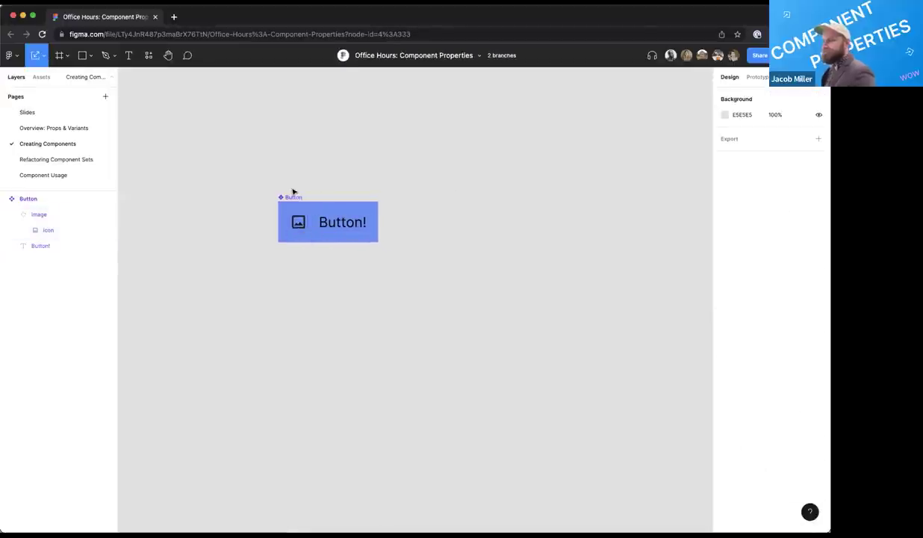
click(290, 198)
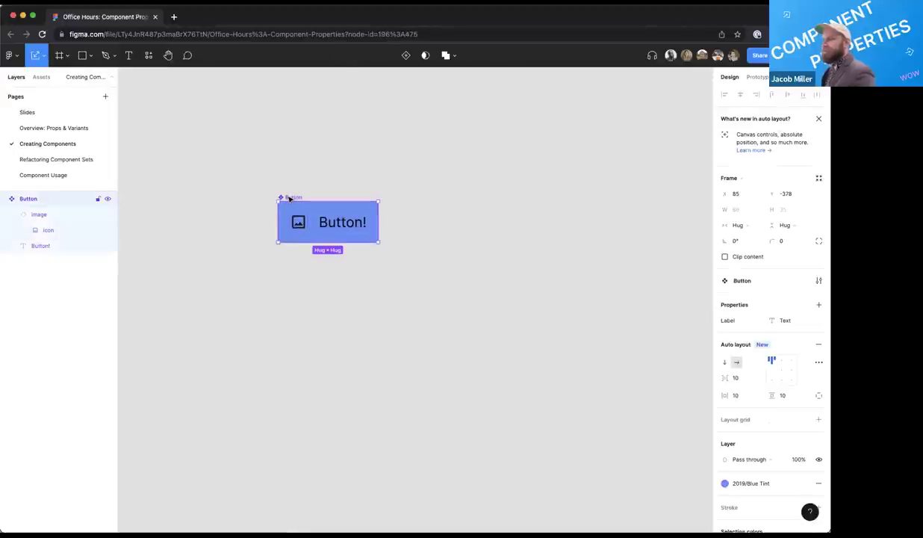
click(58, 222)
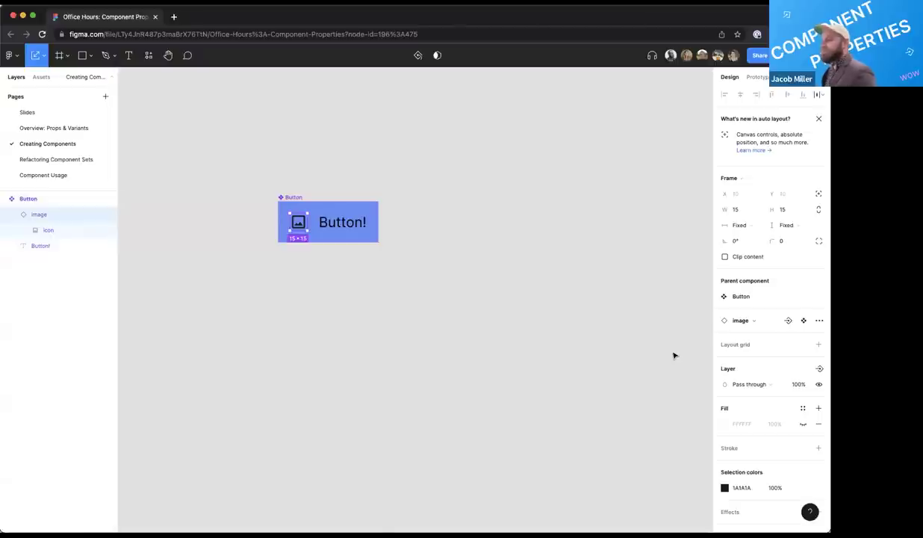
click(818, 386)
click(818, 385)
click(818, 386)
click(818, 386)
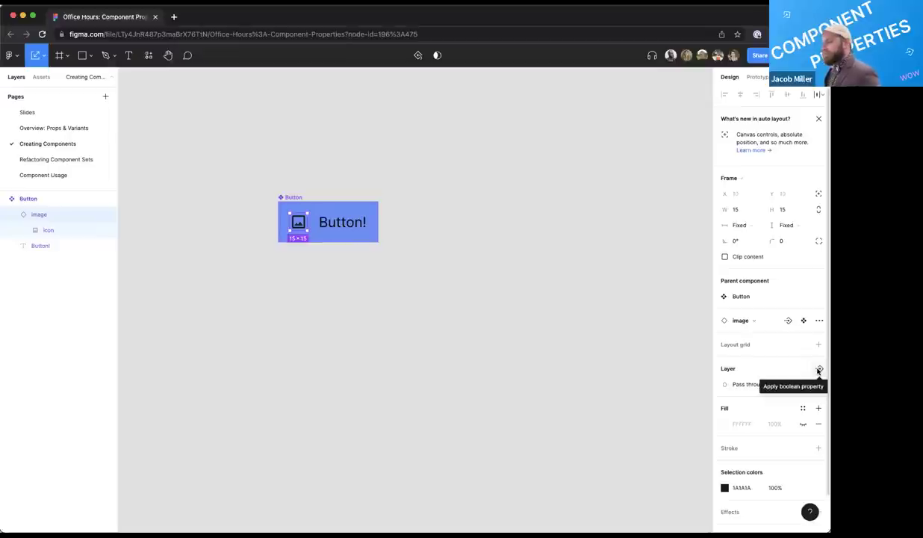
Turn the image layer's visibility into a boolean property named iconVis
click(819, 369)
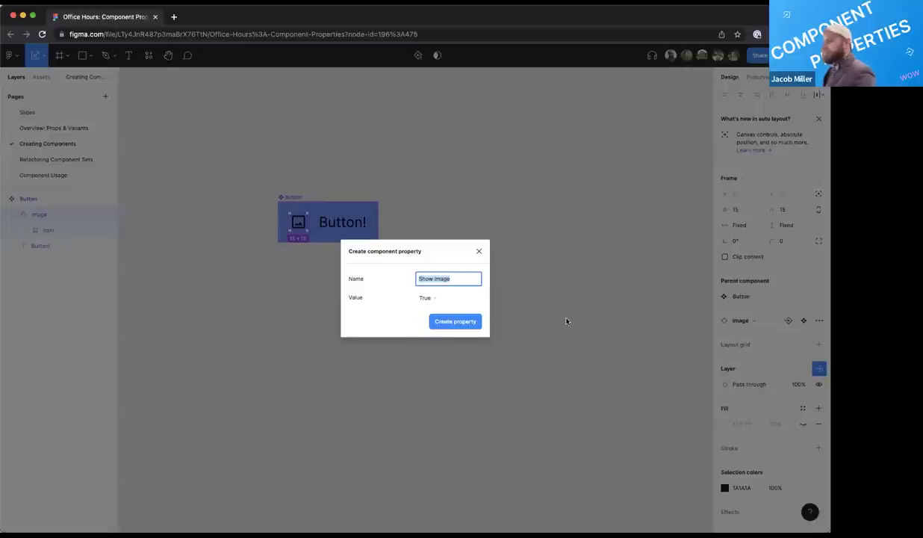
key(BackSpace)
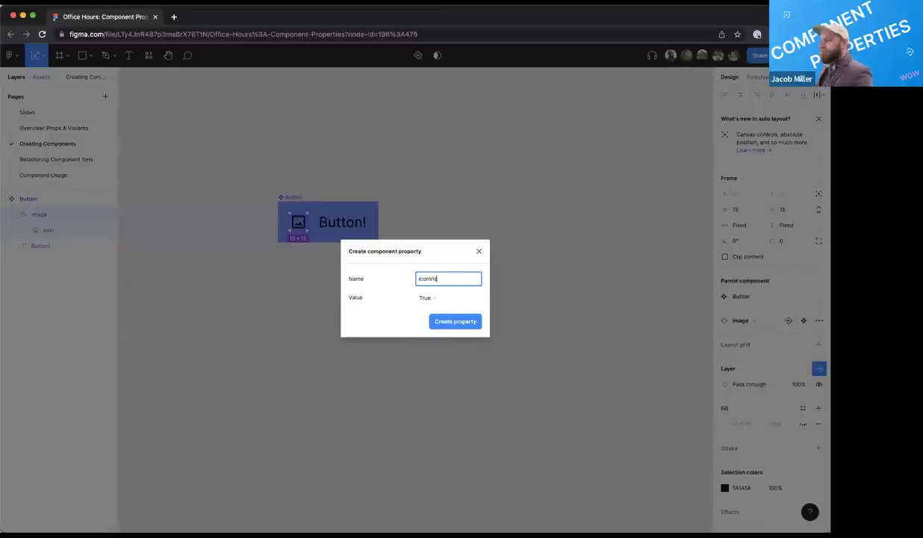
click(454, 322)
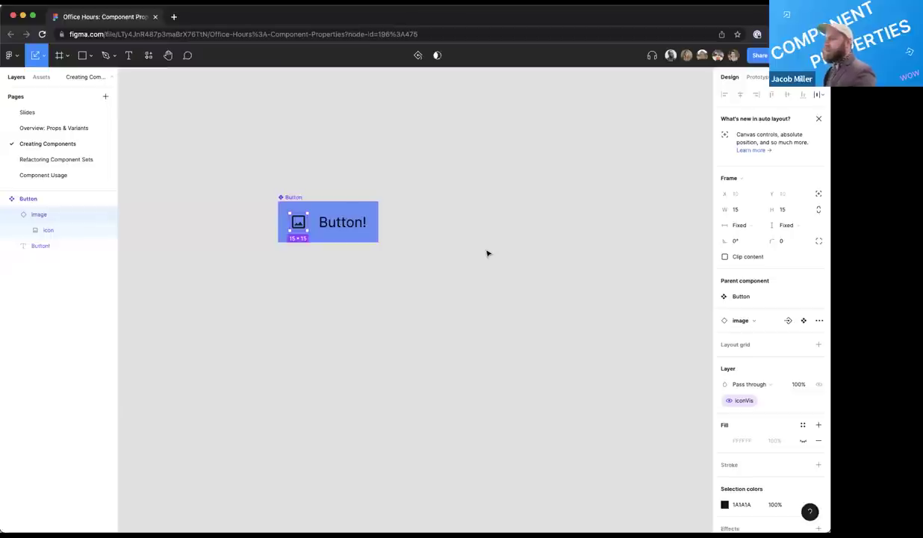
click(434, 208)
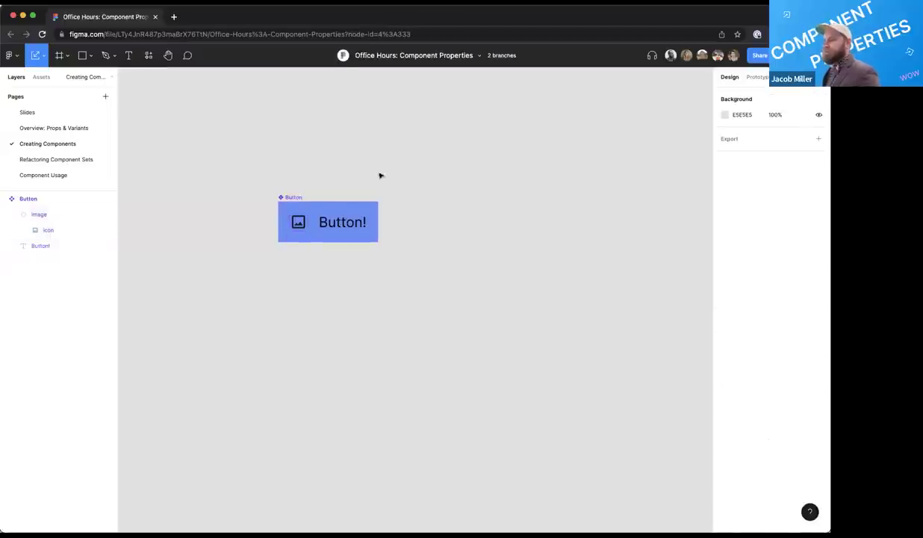
click(293, 196)
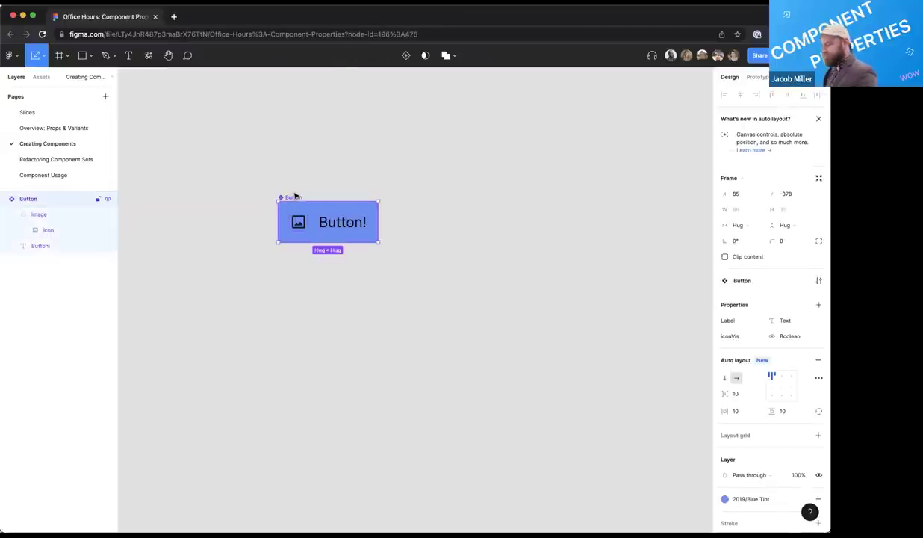
alt+drag(292, 198, 508, 198)
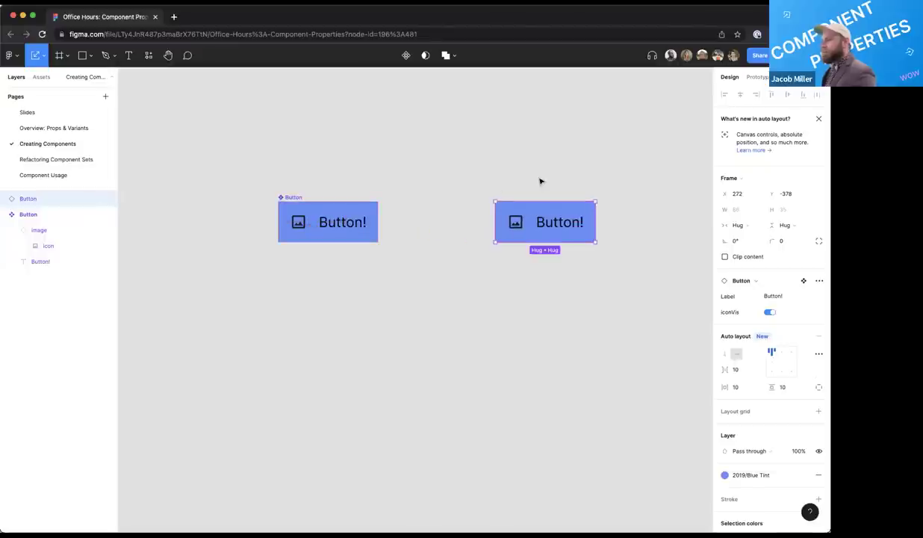
click(769, 313)
click(769, 313)
click(769, 313)
click(770, 313)
click(769, 313)
click(769, 313)
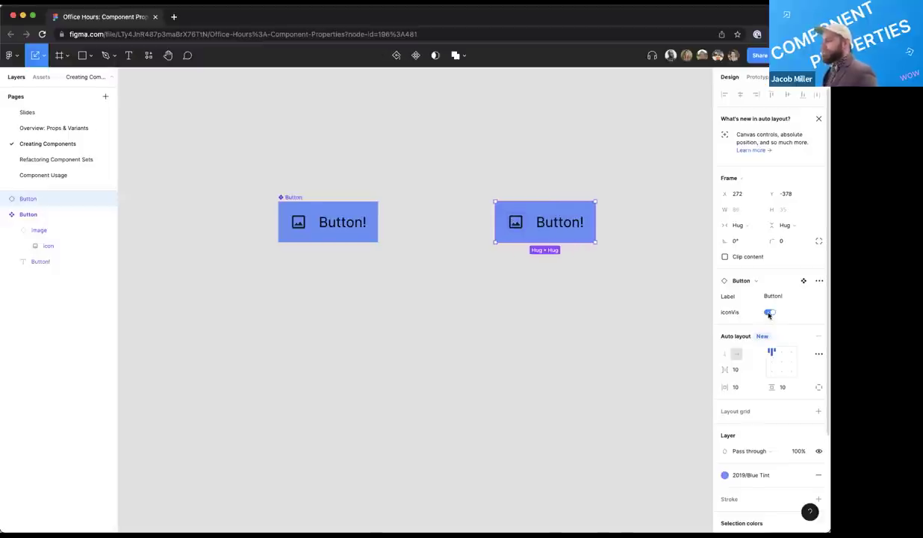
drag(668, 277, 495, 204)
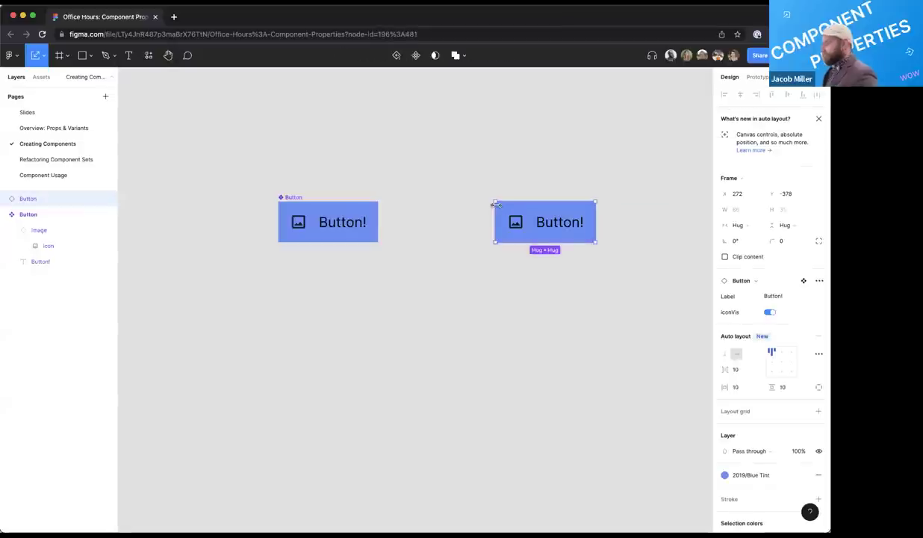
key(Delete)
click(299, 199)
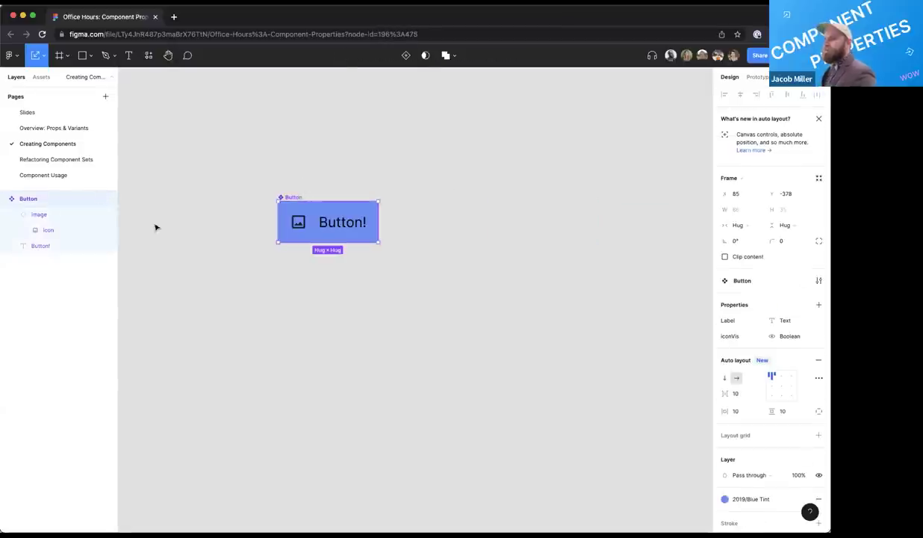
click(39, 214)
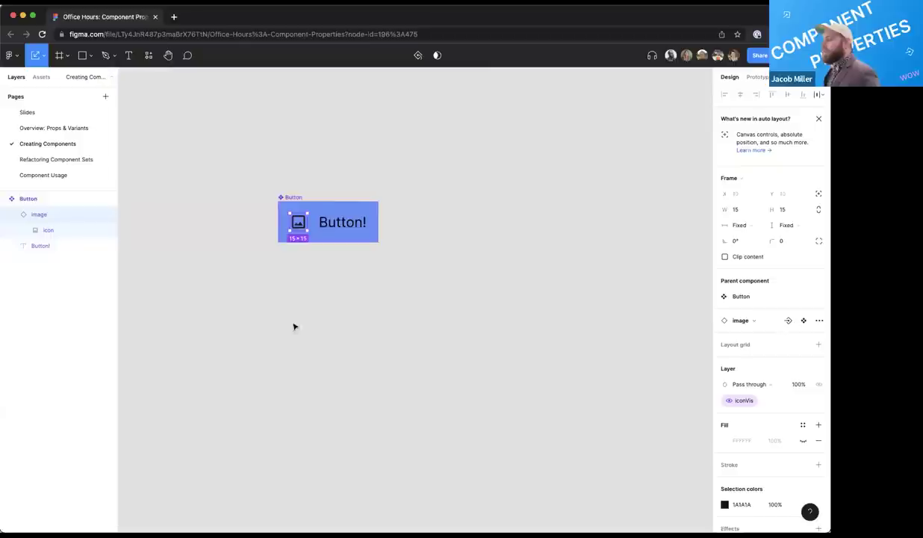
Create an instance-swap property named icon for the image layer, keeping image as default
click(750, 321)
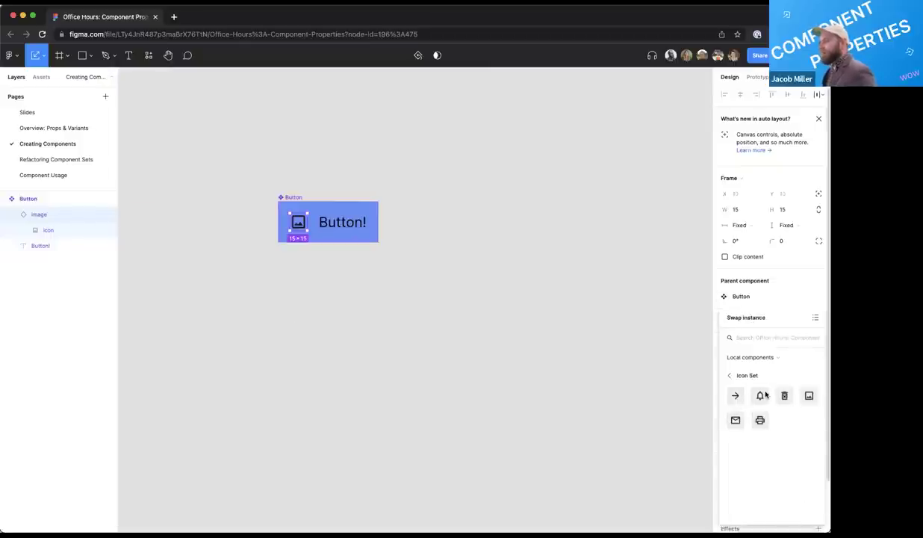
click(668, 301)
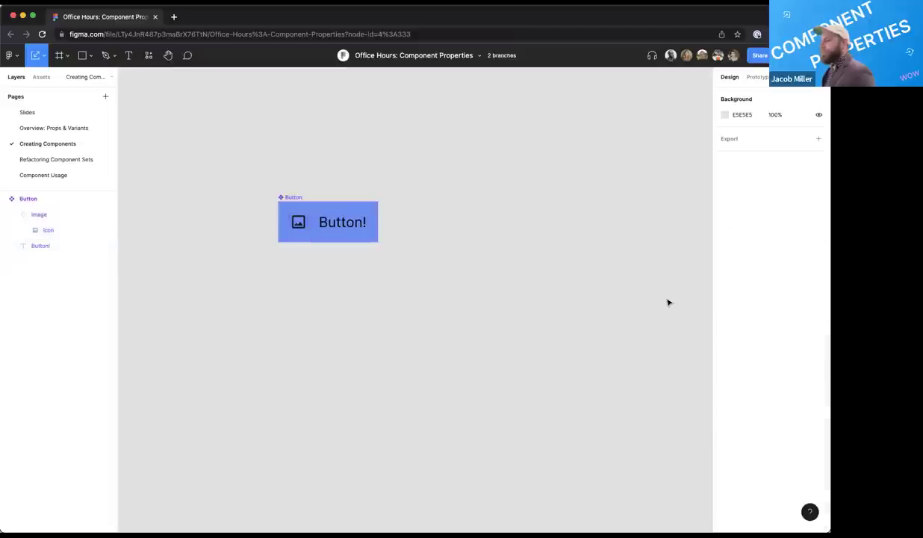
click(39, 215)
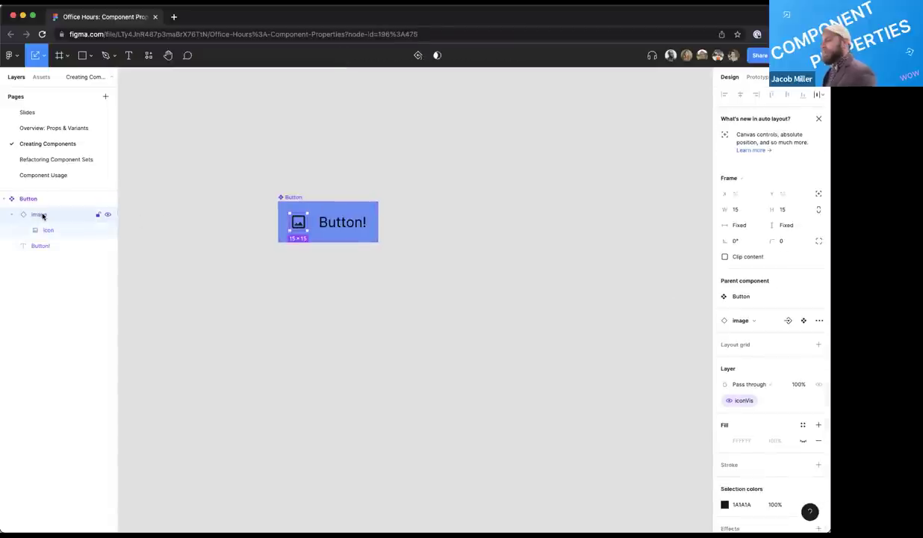
click(788, 321)
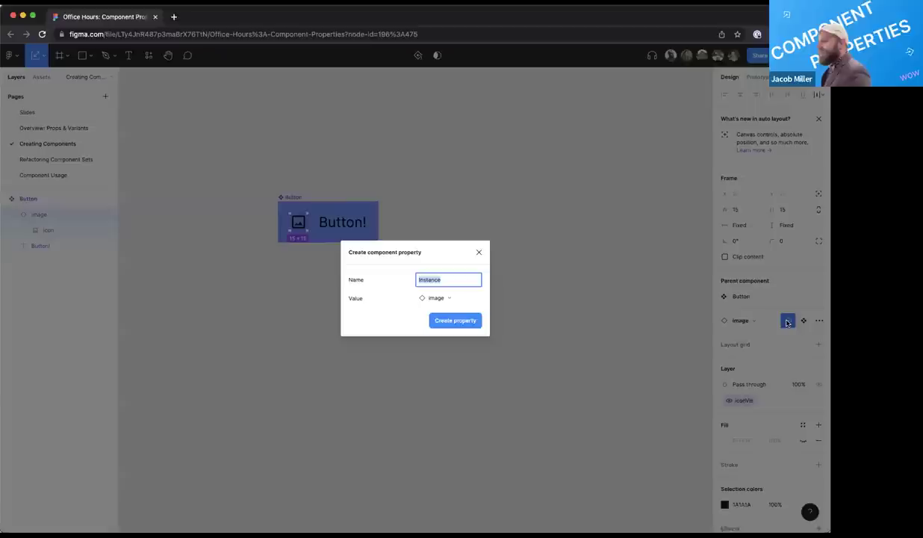
text(icon)
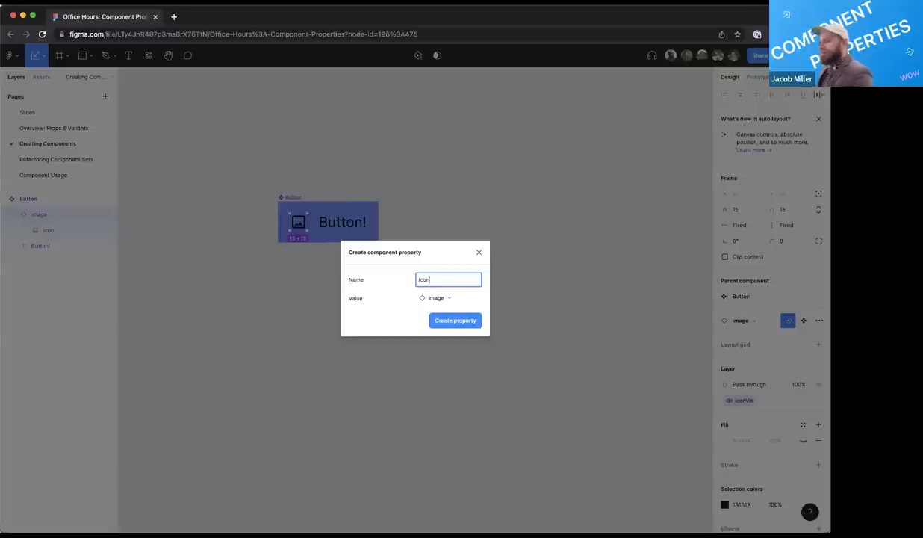
click(444, 298)
click(444, 298)
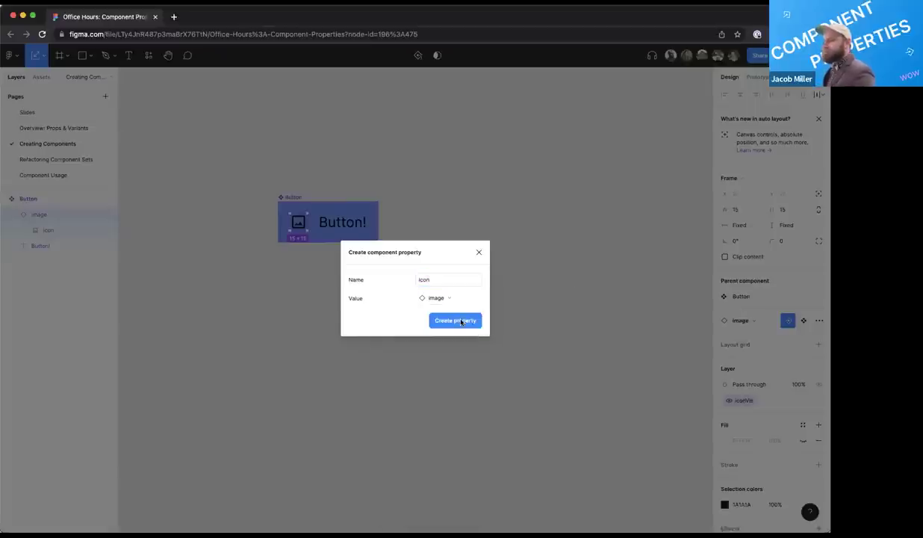
click(462, 320)
click(291, 197)
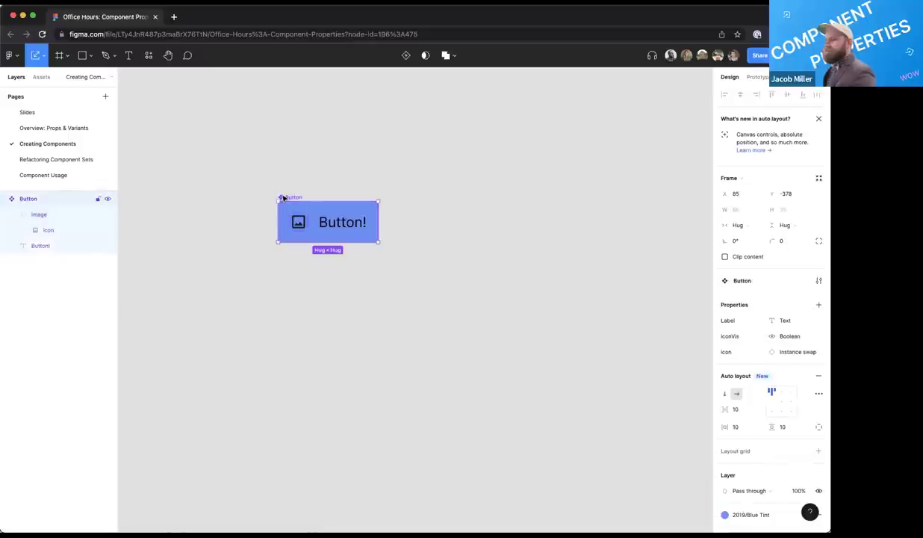
Place a Button instance beside the component, test iconVis, and swap its icon to bell
drag(290, 198, 482, 206)
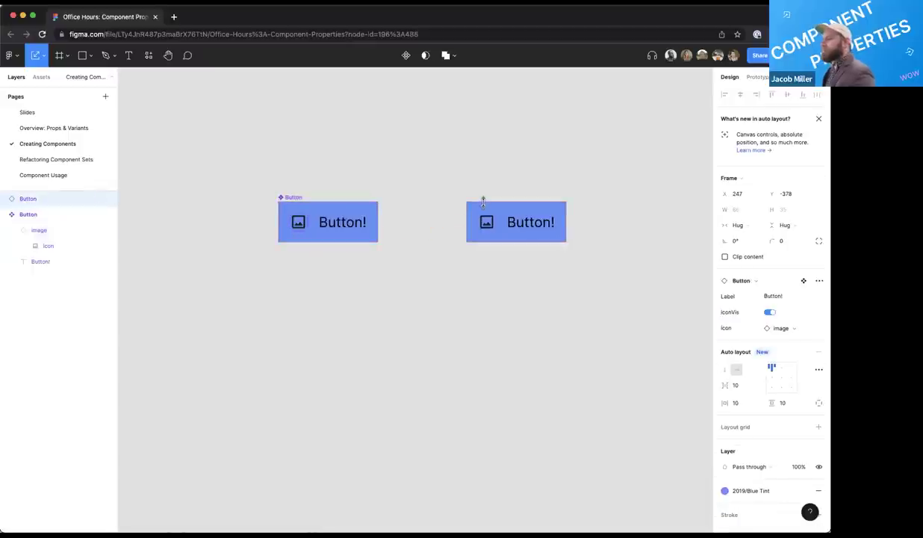
click(777, 297)
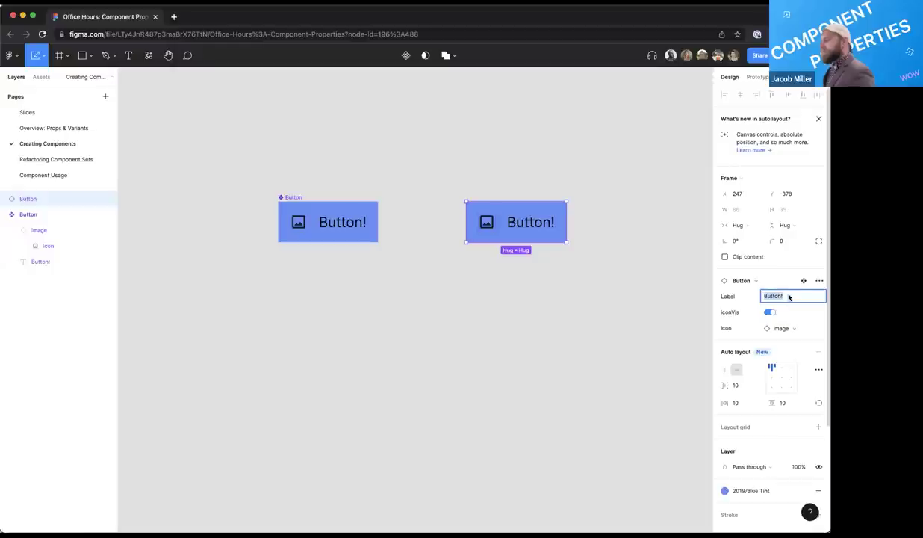
click(788, 299)
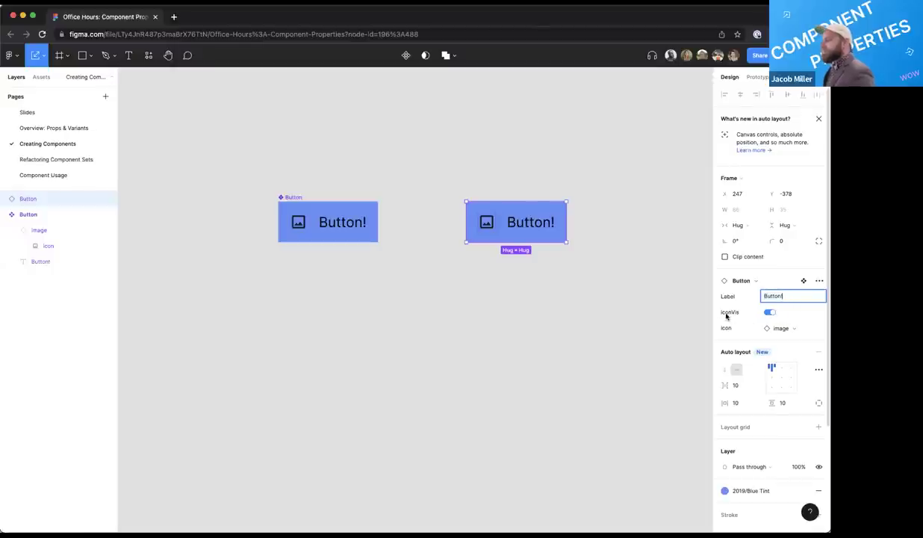
click(769, 313)
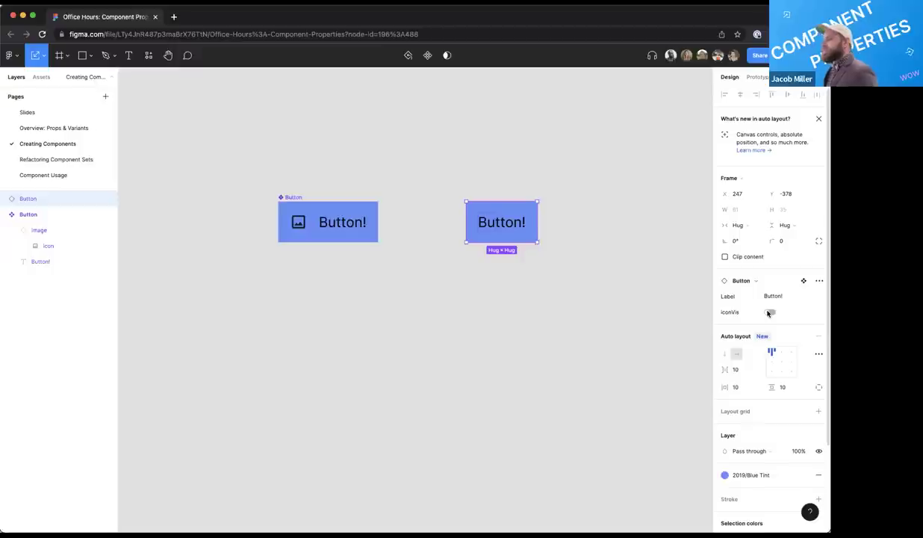
click(769, 313)
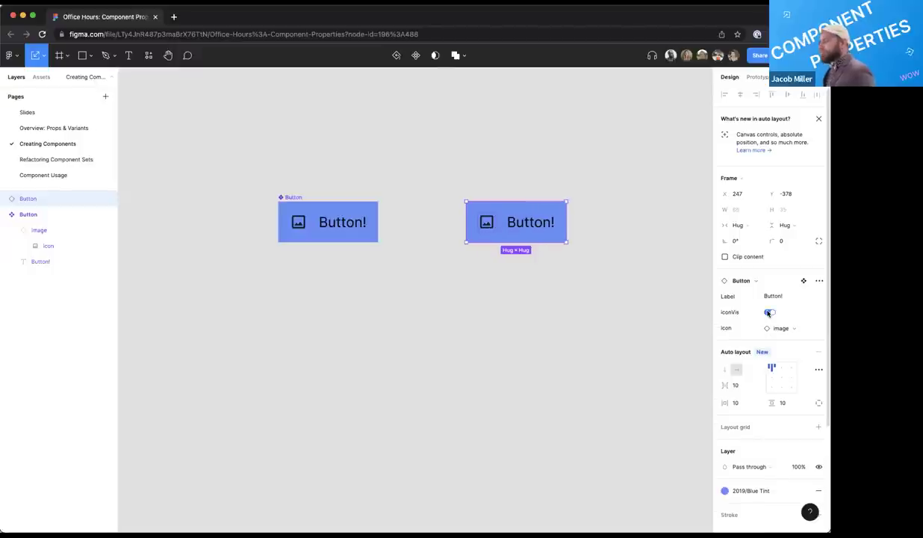
click(782, 330)
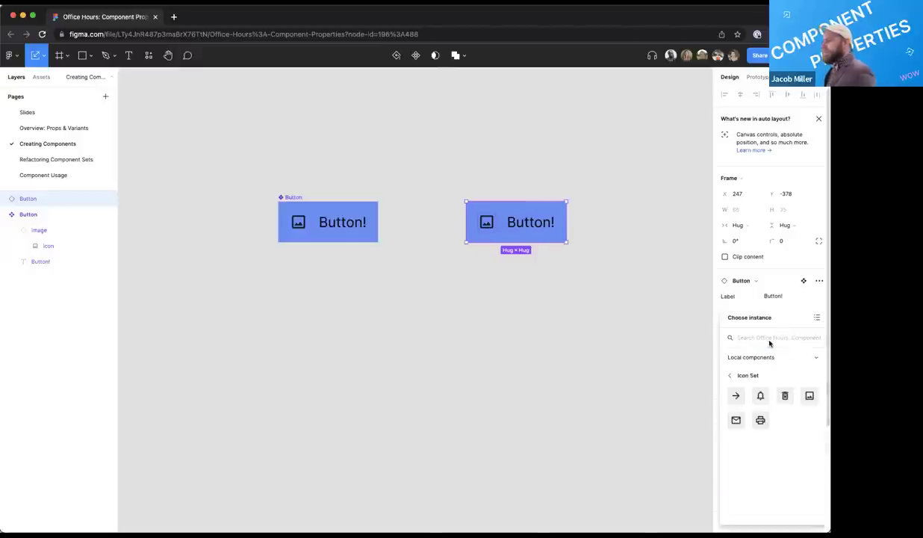
click(759, 396)
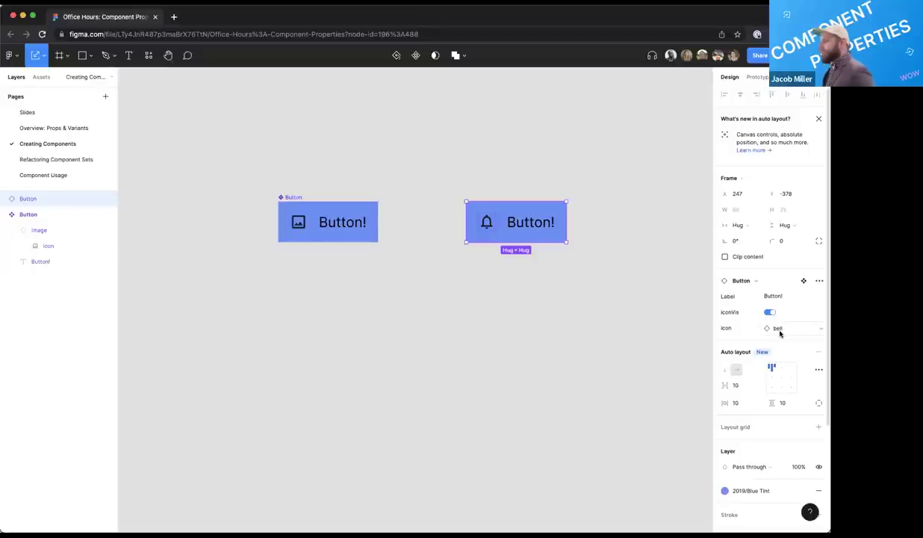
drag(594, 315, 449, 180)
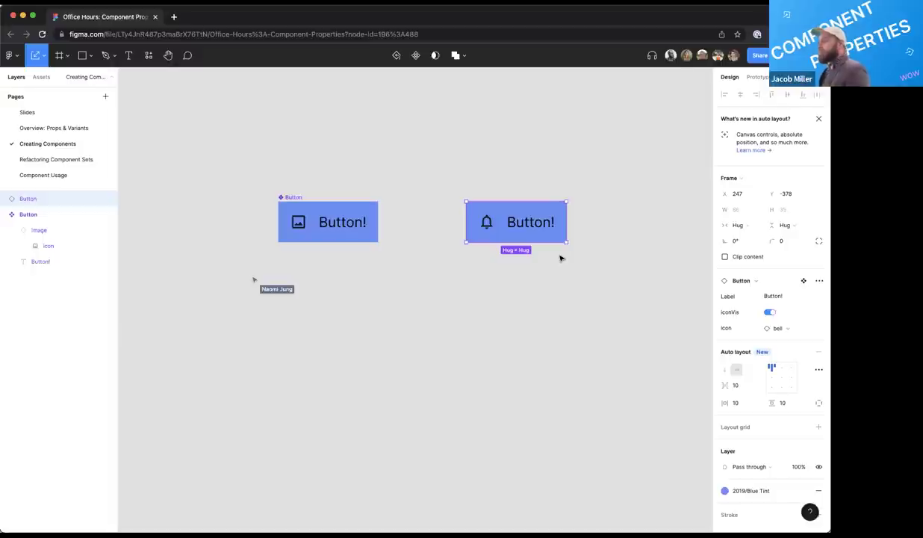
click(293, 198)
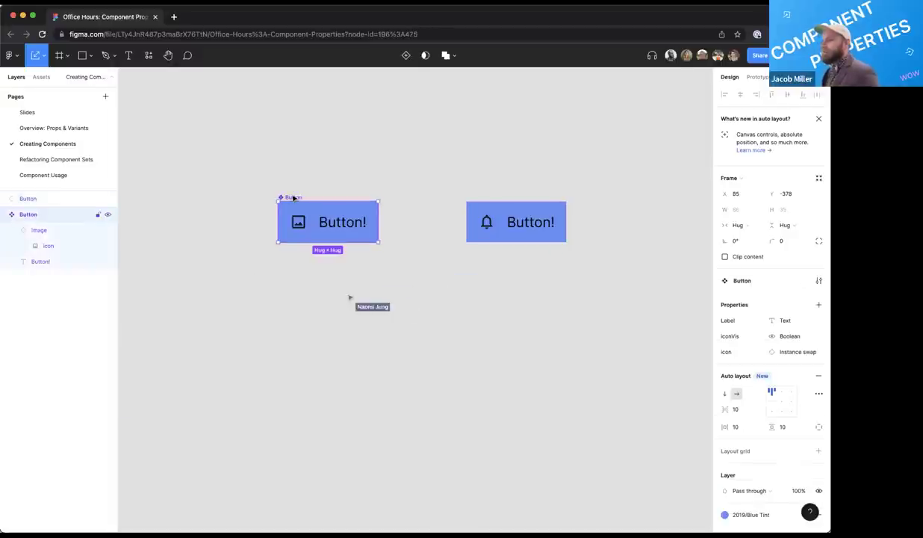
Delete the bell instance, detach a Button copy, make it a component and add Variant2
drag(394, 179, 638, 296)
key(Delete)
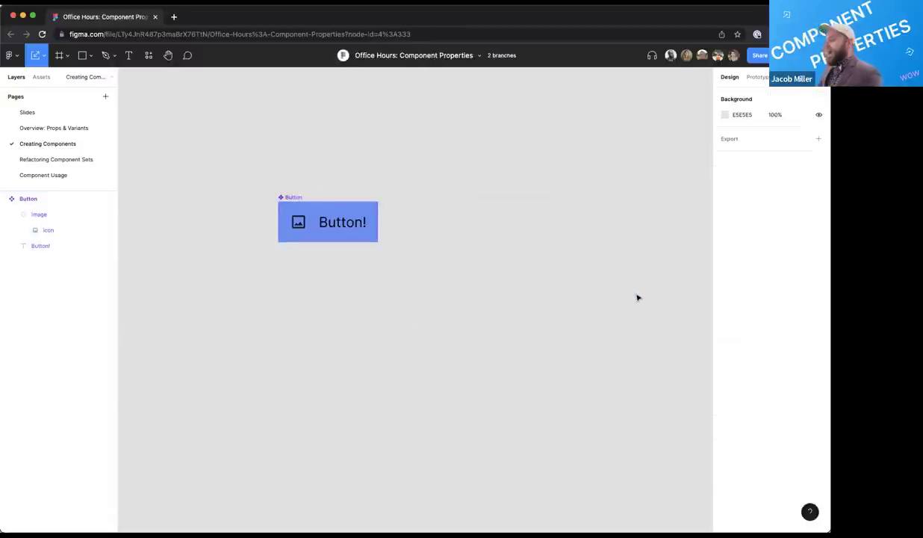
drag(288, 198, 272, 262)
right_click(288, 222)
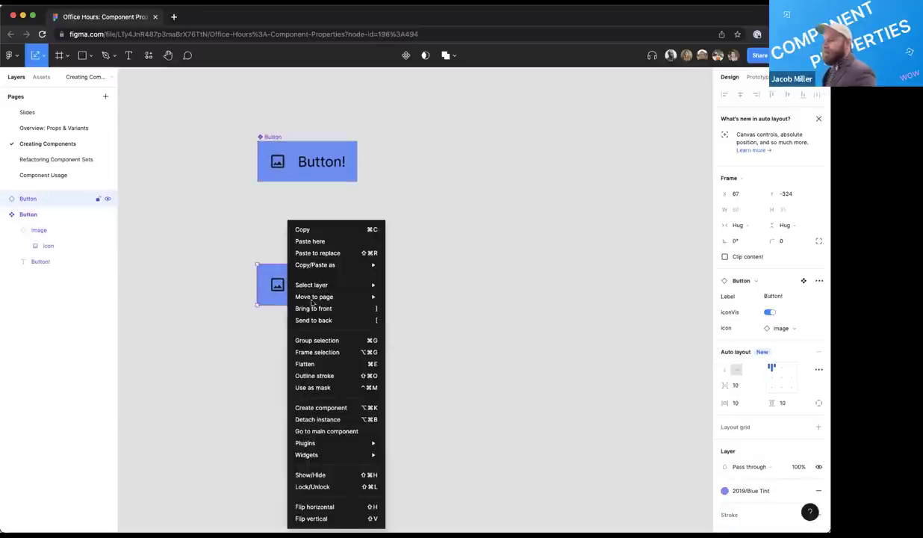
click(336, 419)
click(406, 58)
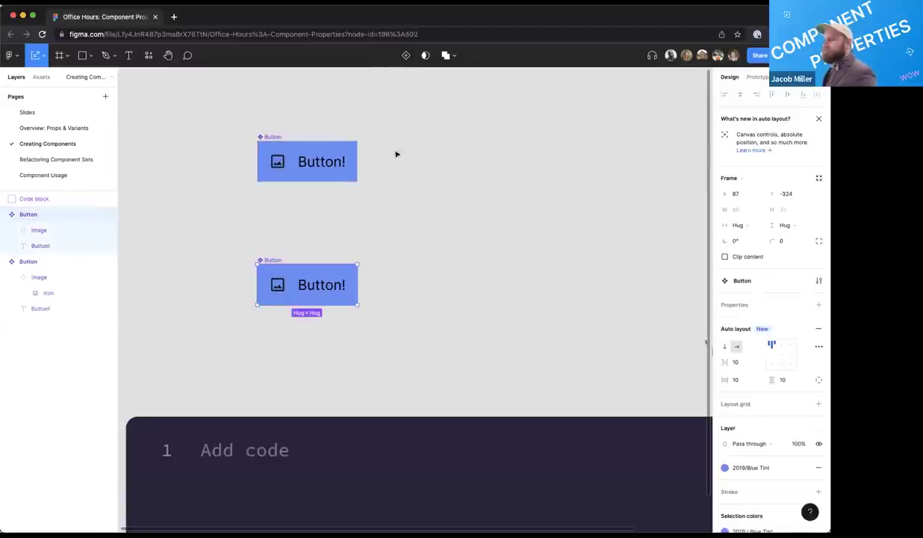
scroll(355, 243, down, 5)
drag(329, 244, 209, 186)
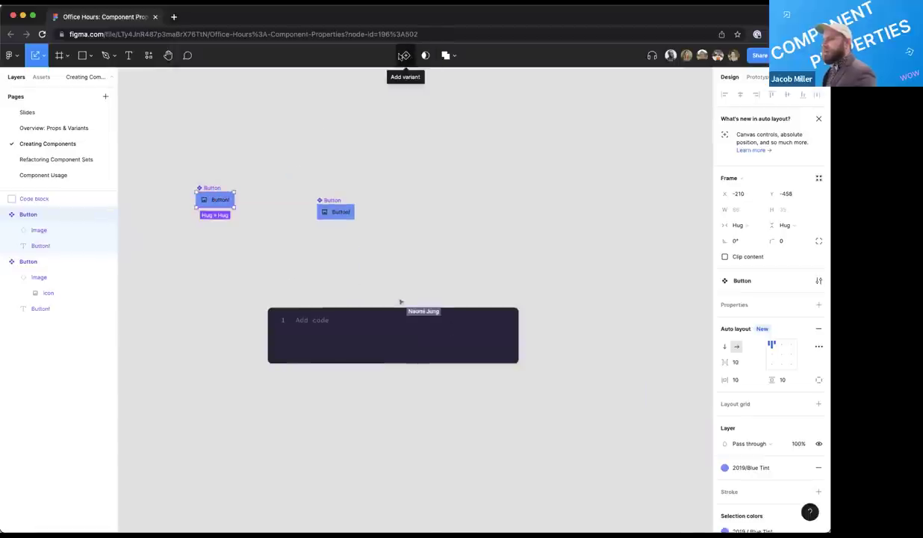
click(407, 56)
click(202, 180)
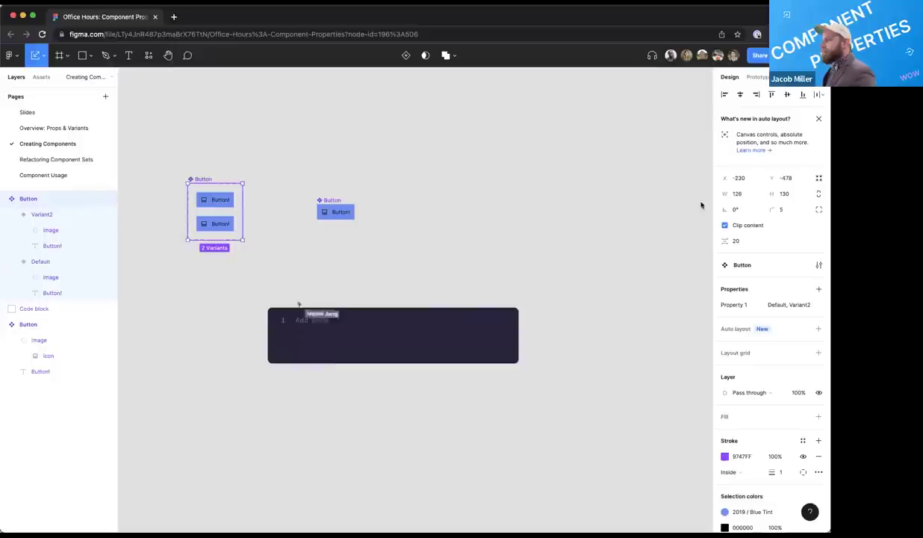
Rename Property 1 to iconPosition, remove Default's icon and set its value to none
double_click(734, 304)
text(iconPosition)
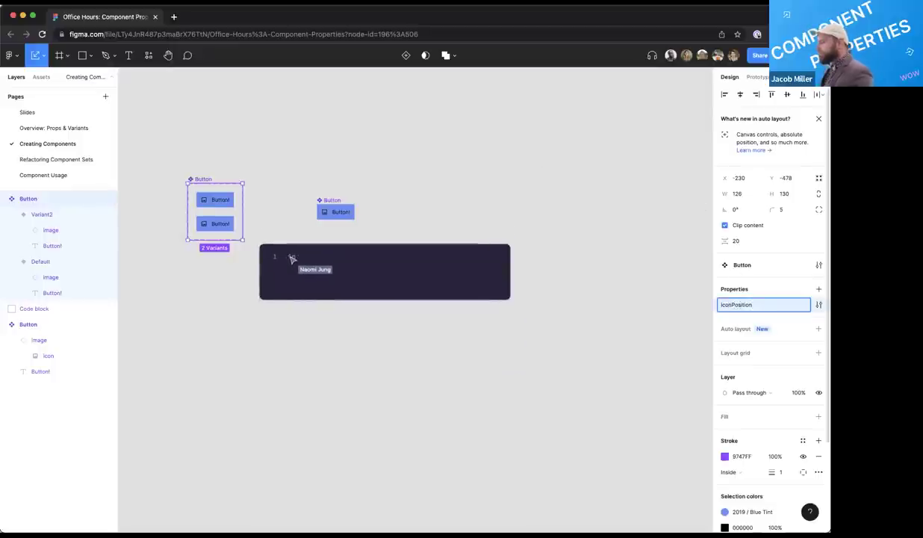
key(Return)
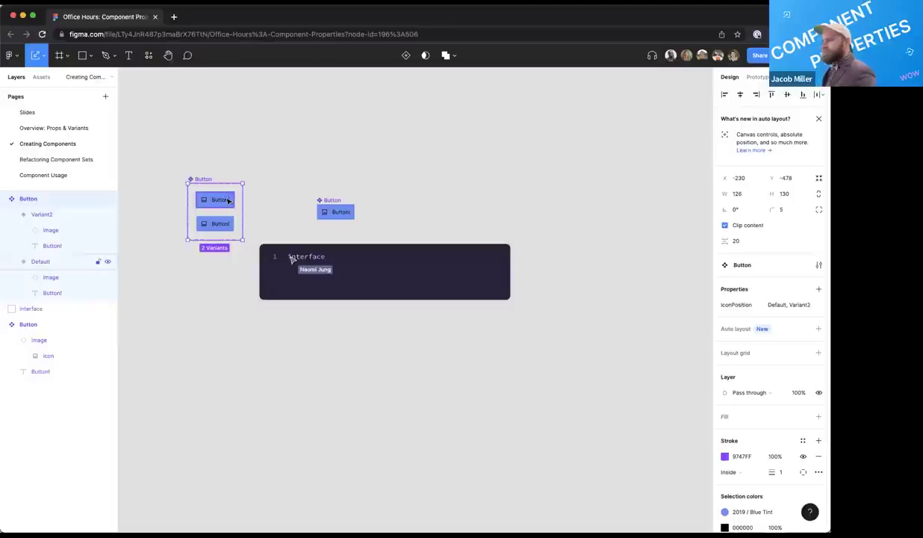
click(216, 200)
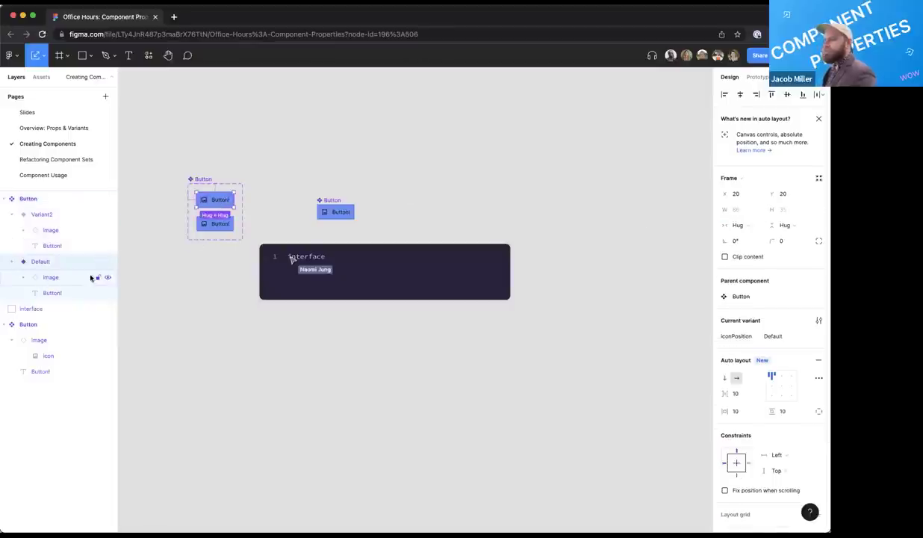
click(55, 277)
key(Delete)
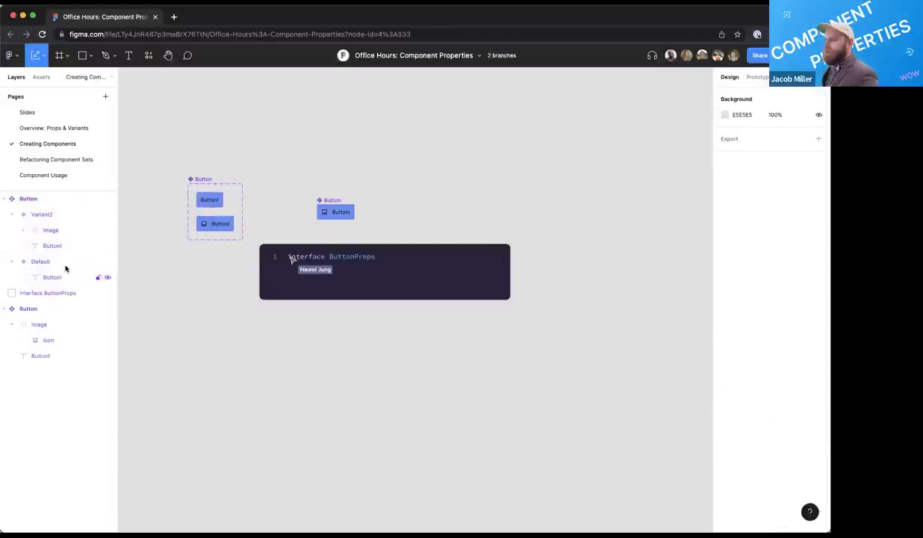
click(206, 180)
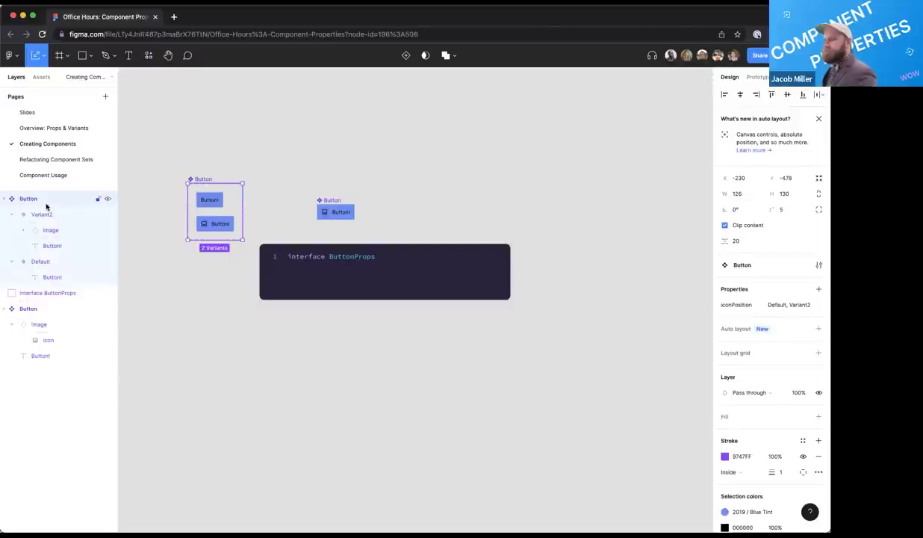
click(222, 202)
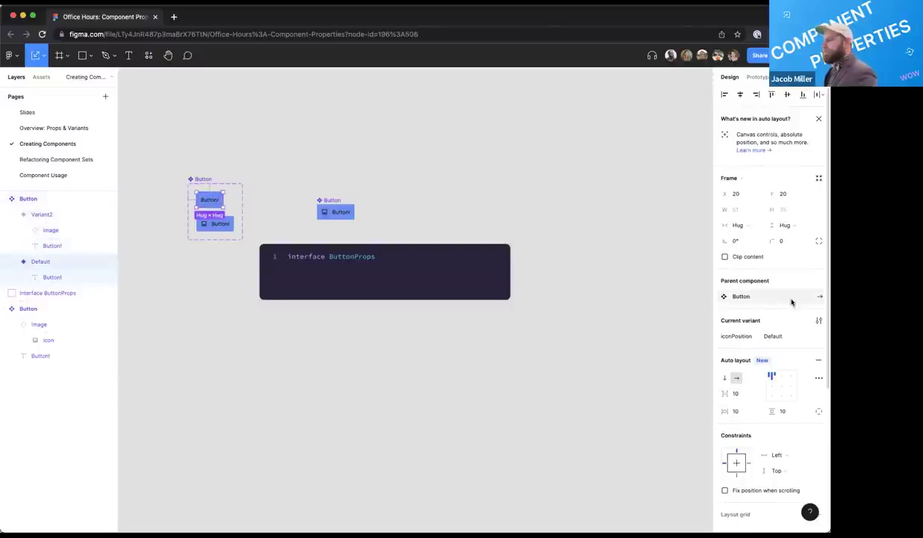
click(783, 336)
text(none)
key(Return)
Set Variant2's iconPosition value to before
click(270, 174)
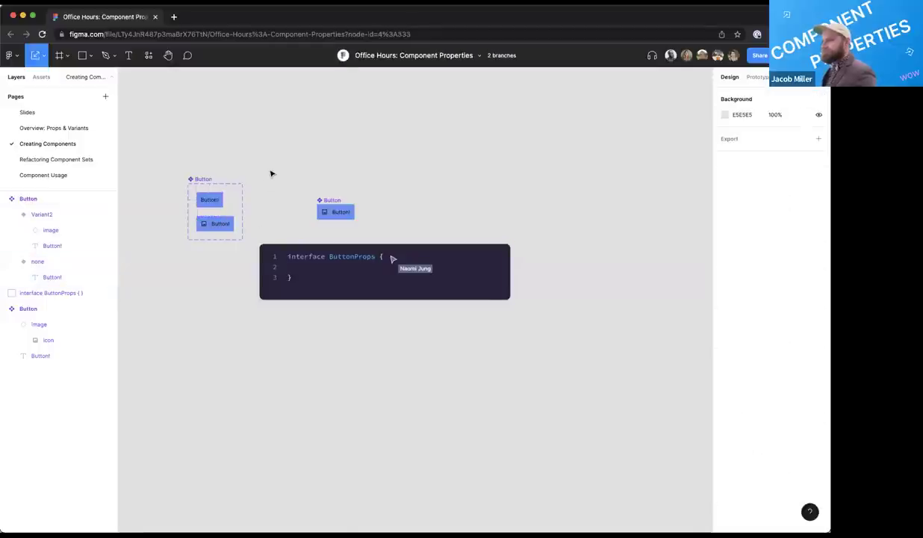
click(218, 223)
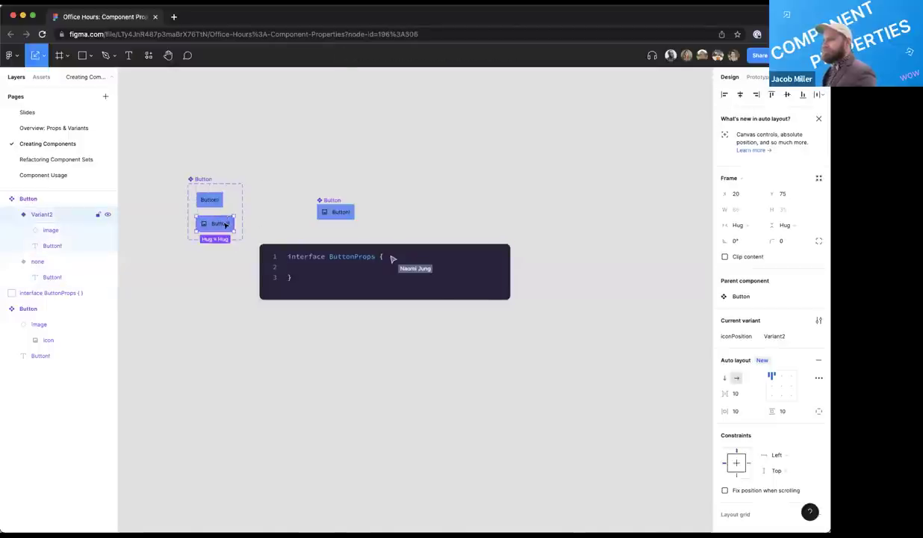
click(793, 337)
text(before)
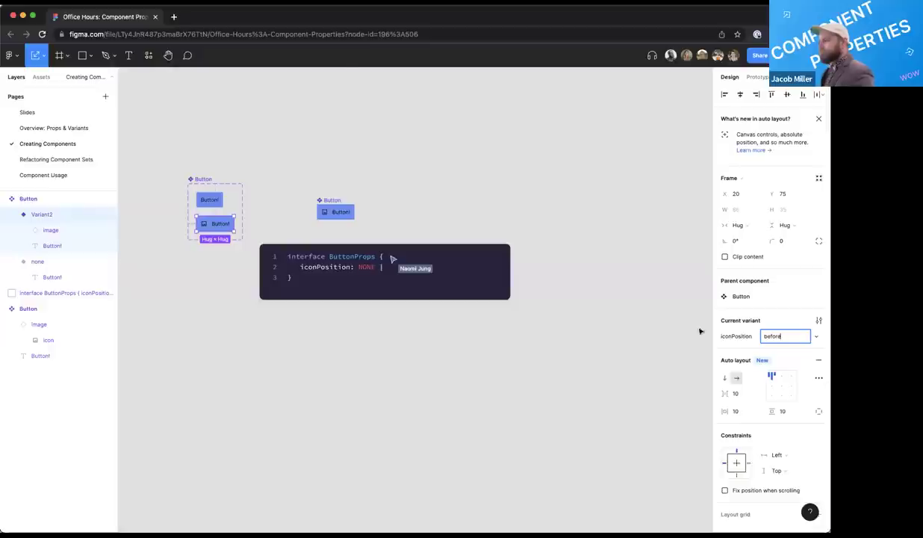
click(484, 288)
click(230, 224)
Add a third variant, iconPosition3, and paste the image icon into it
click(215, 245)
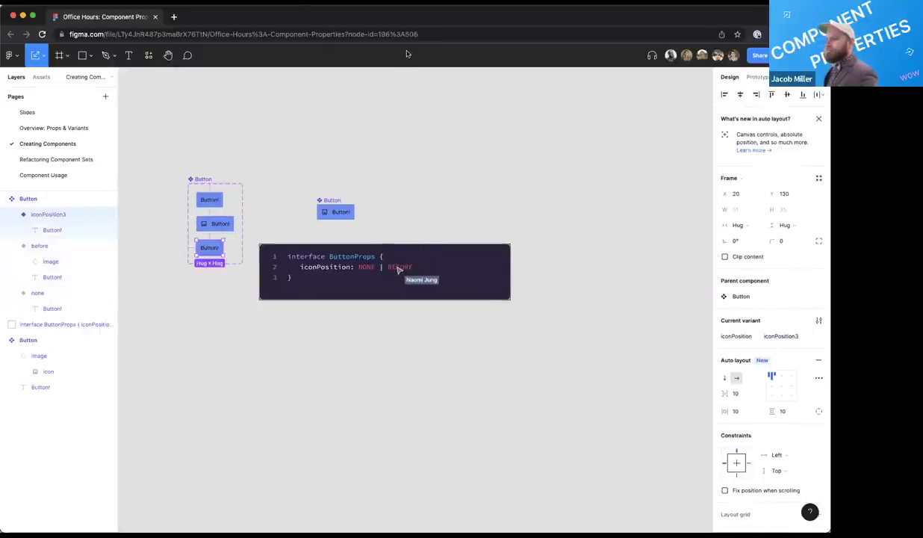
click(217, 223)
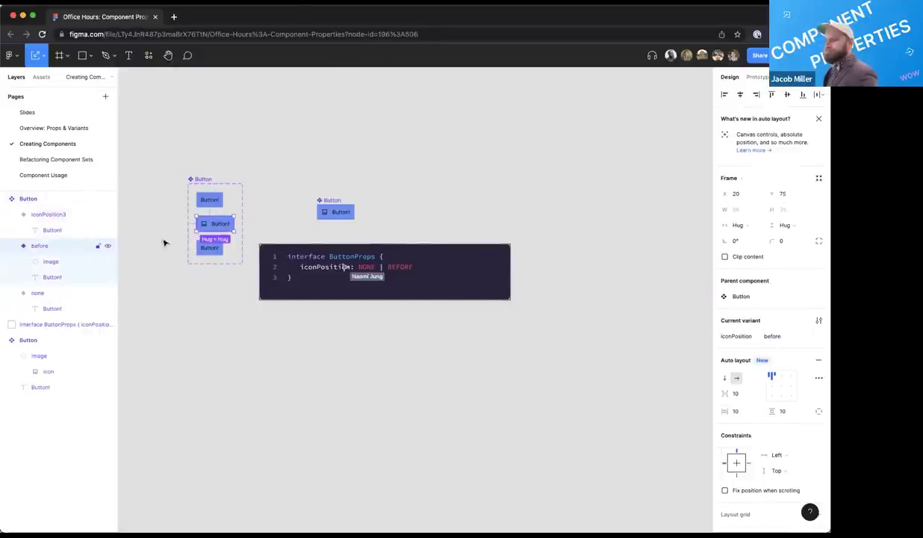
click(60, 261)
click(51, 294)
click(47, 215)
key(ctrl+v)
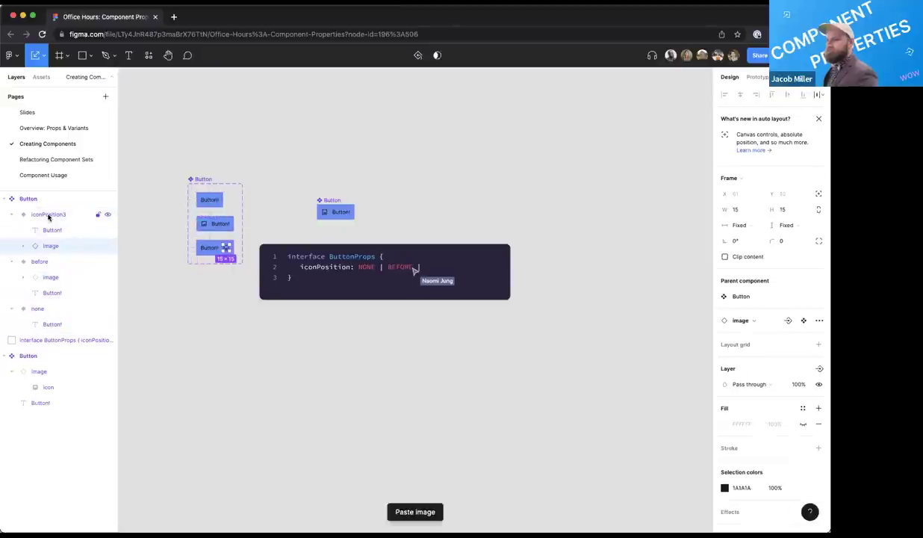
Rename the third variant's iconPosition value to after
click(211, 249)
click(796, 339)
text(after)
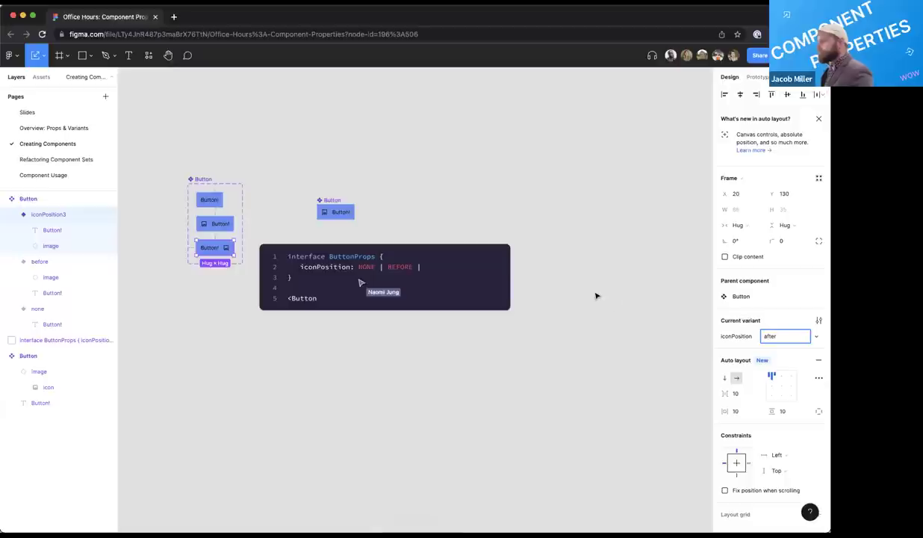
click(250, 210)
click(227, 247)
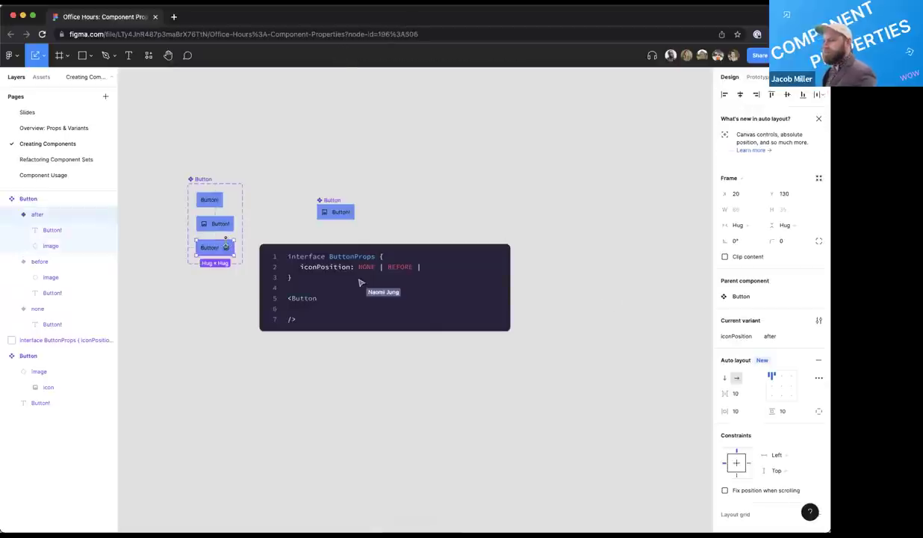
Add a fourth variant to the Button component set
click(201, 179)
click(404, 56)
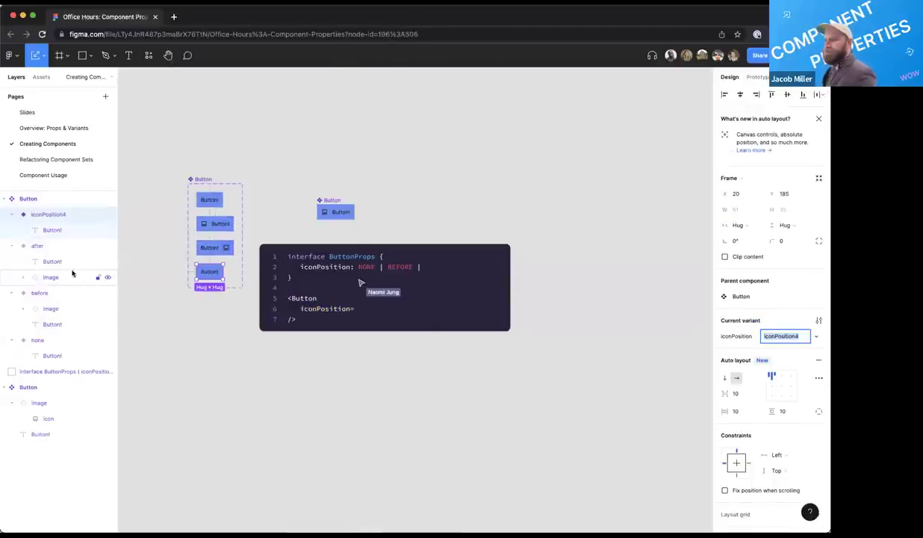
key(BackSpace)
click(377, 352)
click(210, 271)
Paste two image icons into the fourth variant, one before the label, and name it before_and_after
key(ctrl+v)
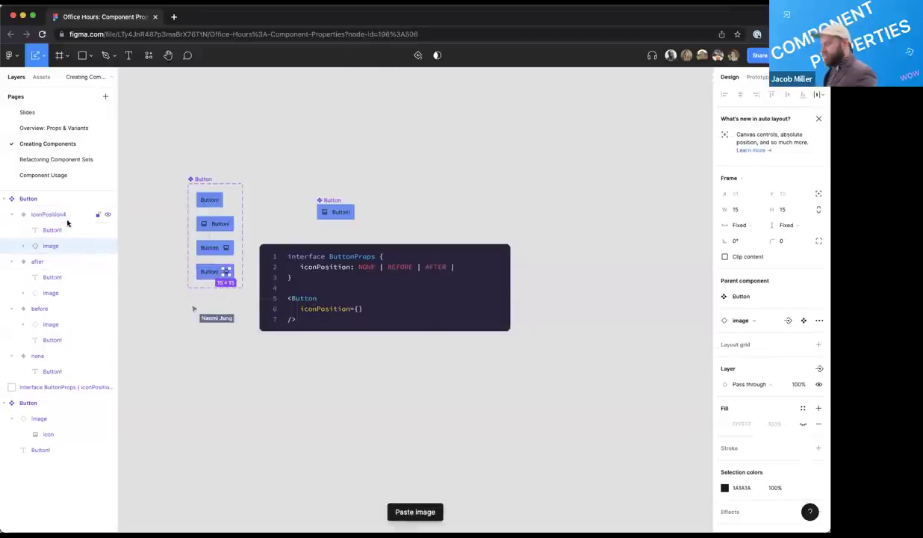
key(ctrl+v)
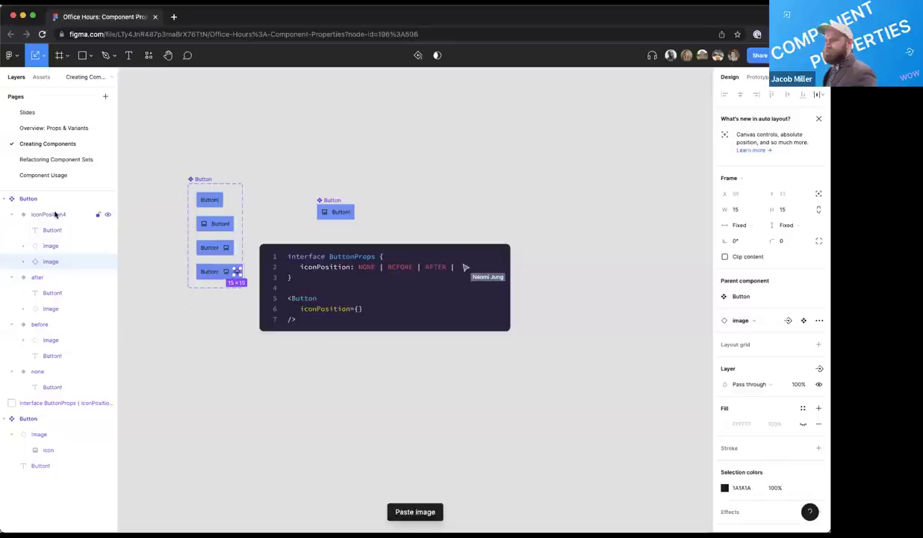
key(alt+super+bracketright)
click(42, 215)
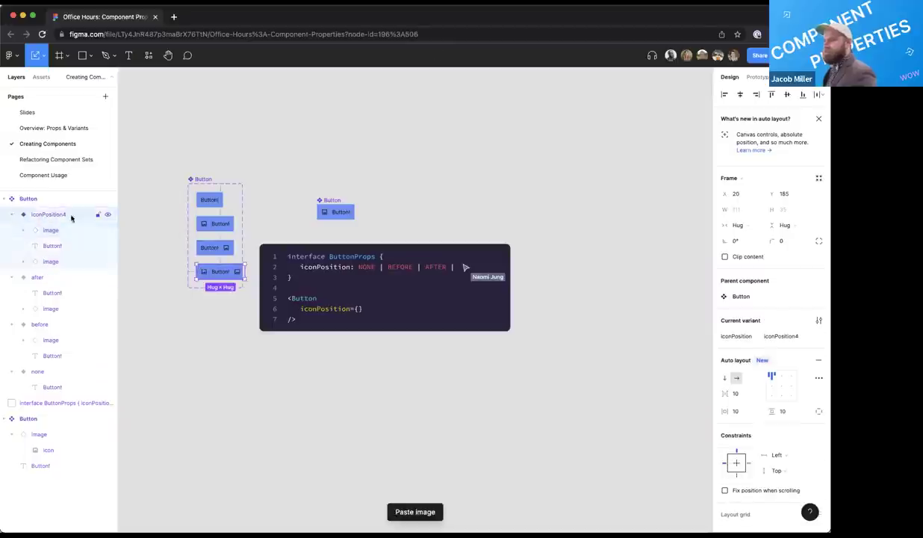
click(785, 337)
text(before_and_after)
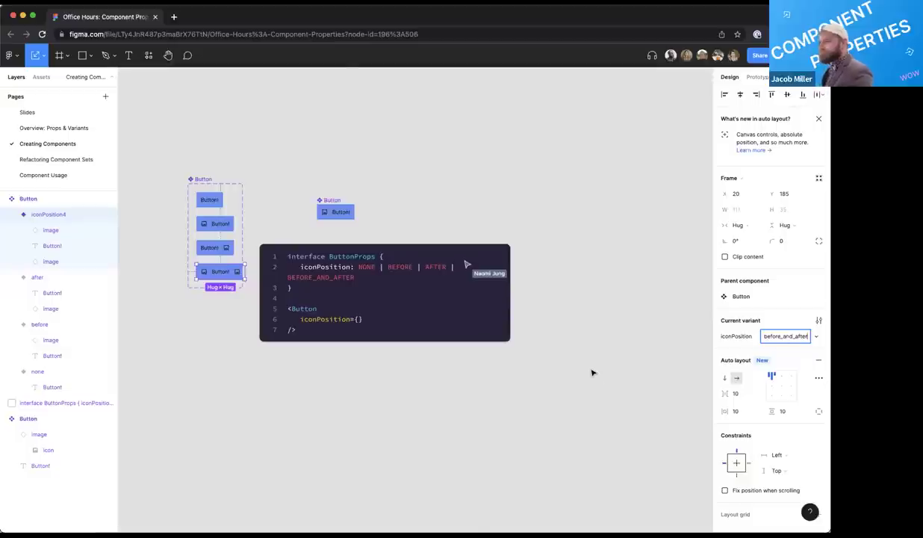
click(592, 369)
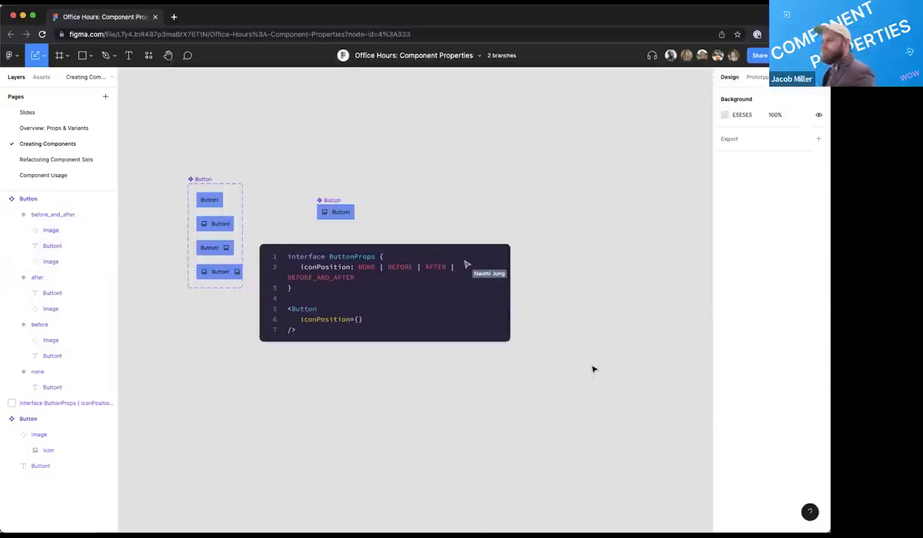
drag(234, 254, 199, 259)
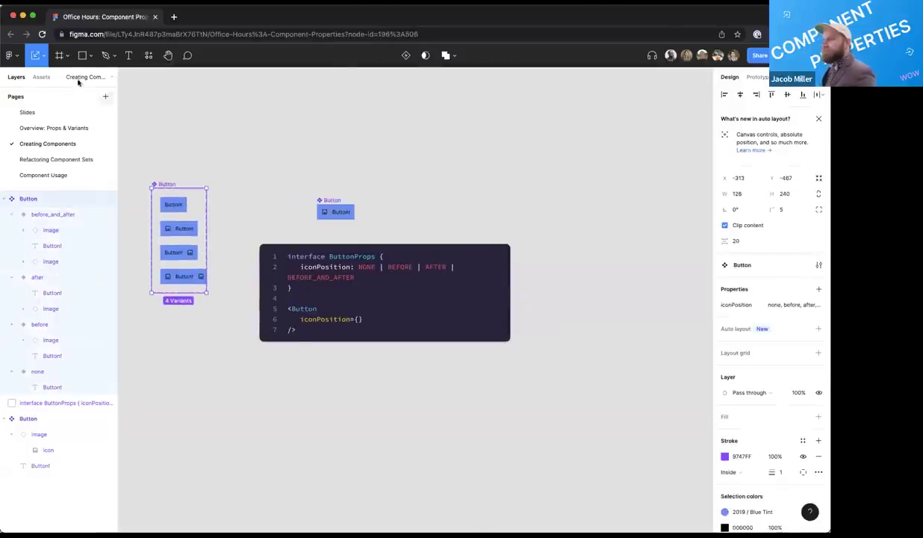
Widen the Button component set using the plain Move tool
click(39, 55)
click(43, 79)
drag(207, 229, 219, 229)
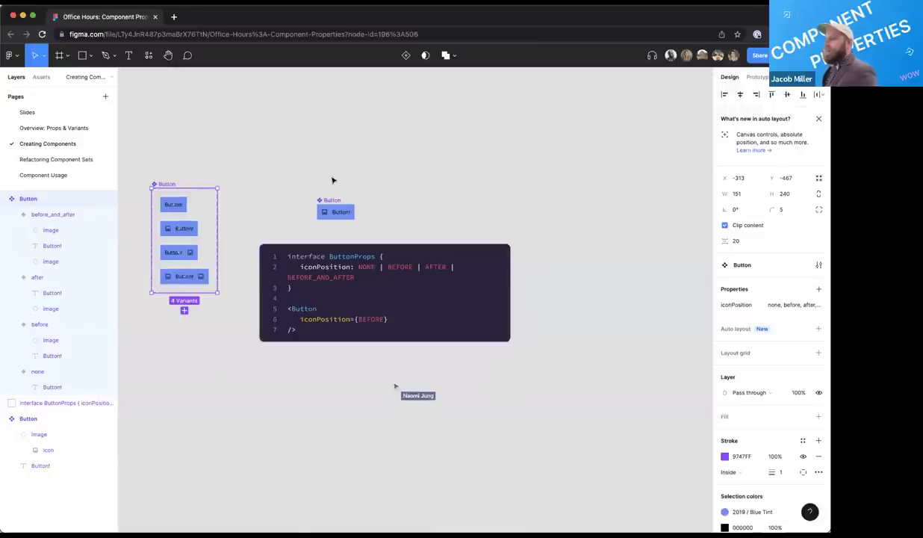
Move the standalone Button component up and to the right
drag(336, 201, 593, 167)
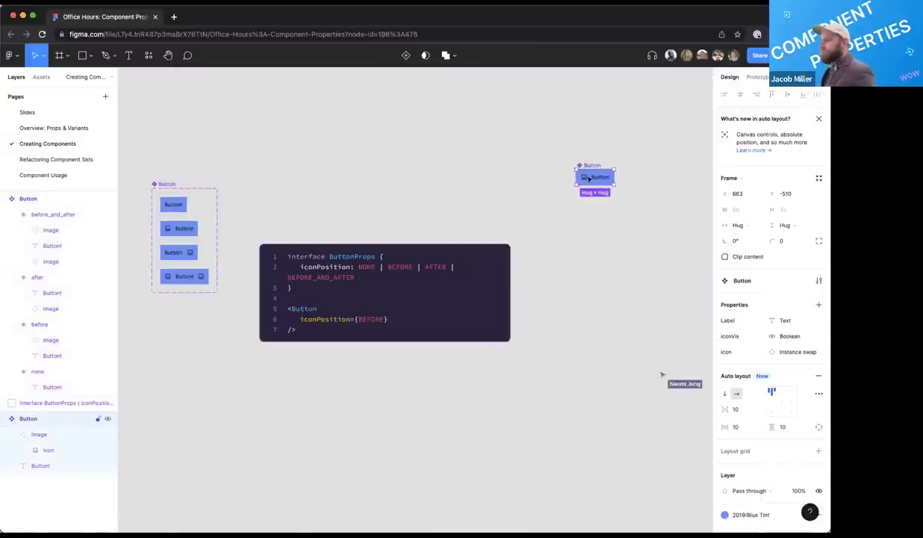
scroll(589, 177, right, 3)
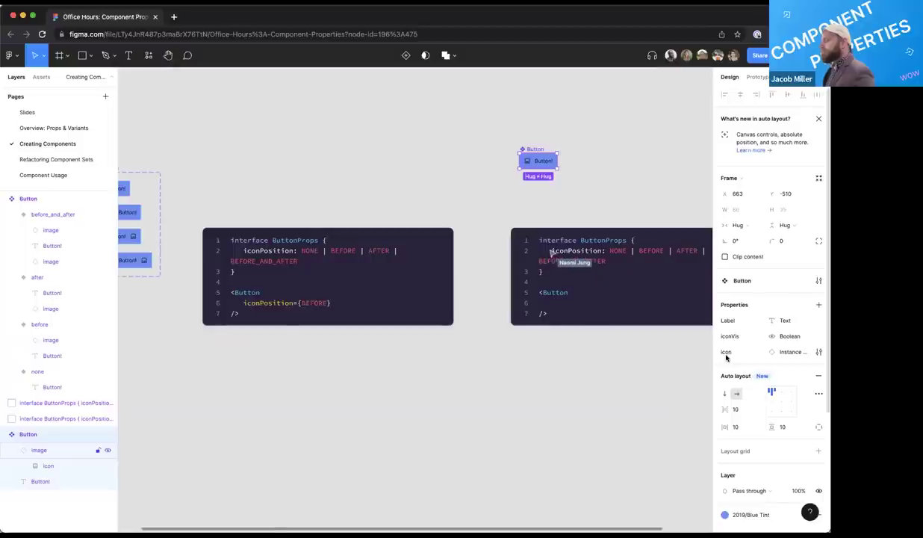
scroll(511, 351, left, 5)
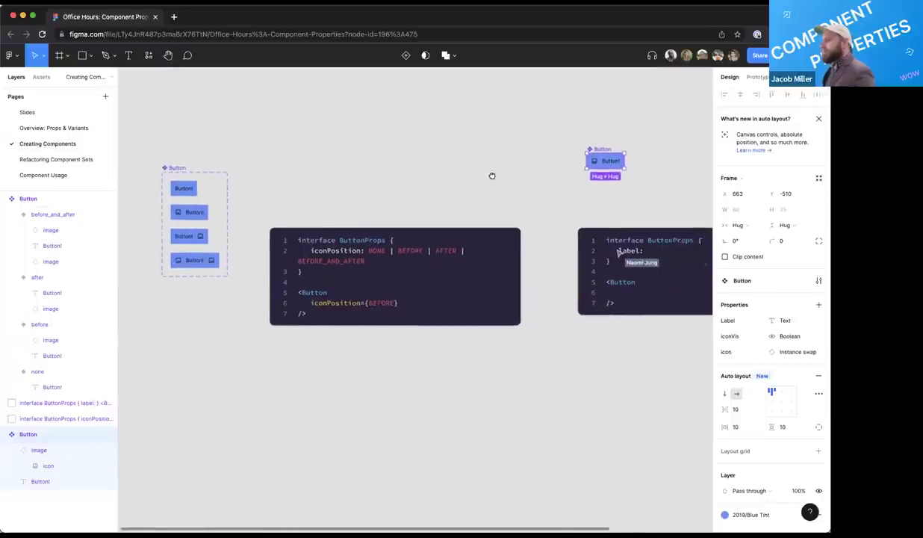
Rename the iconVis boolean property to iconBeforeVis
scroll(492, 176, right, 5)
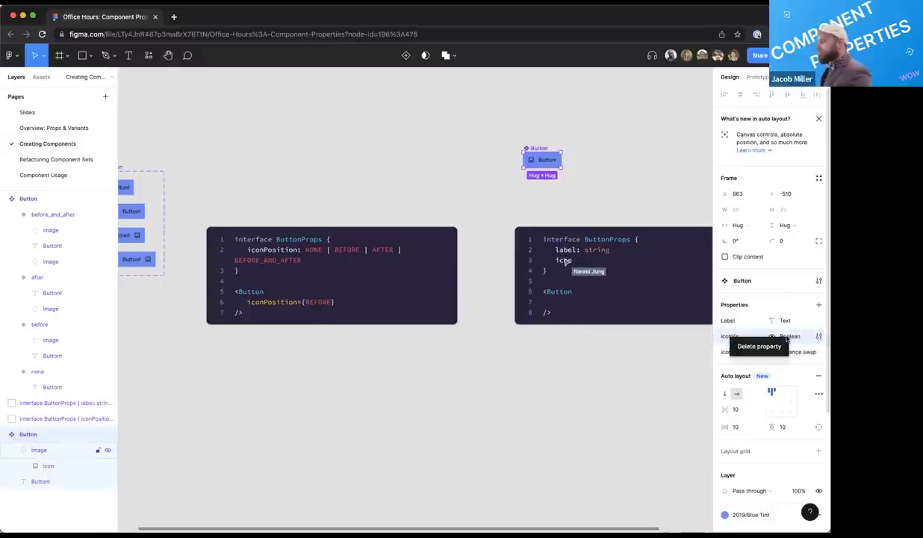
click(786, 337)
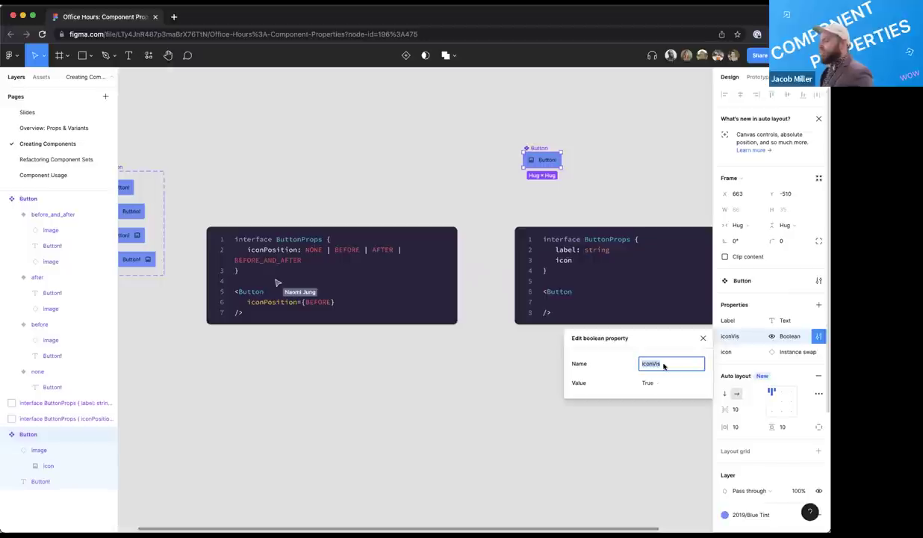
click(650, 365)
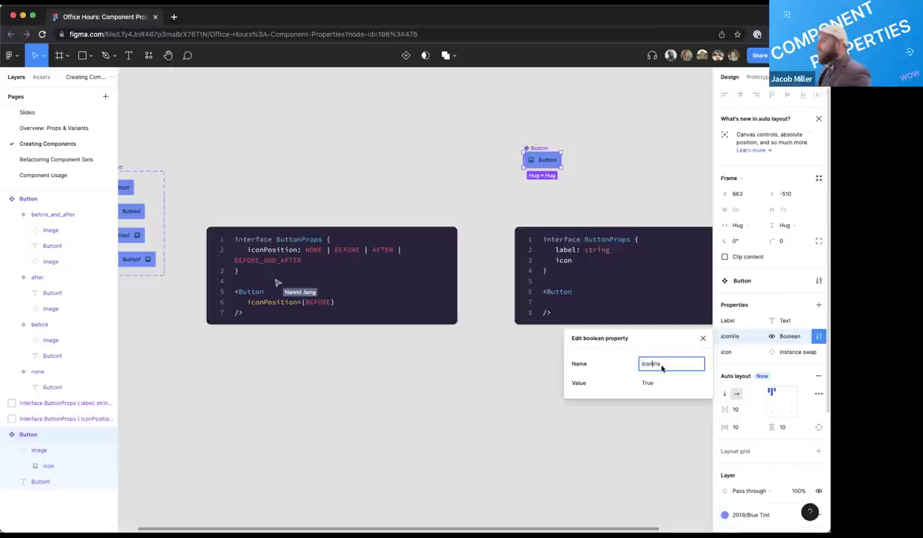
text(GB)
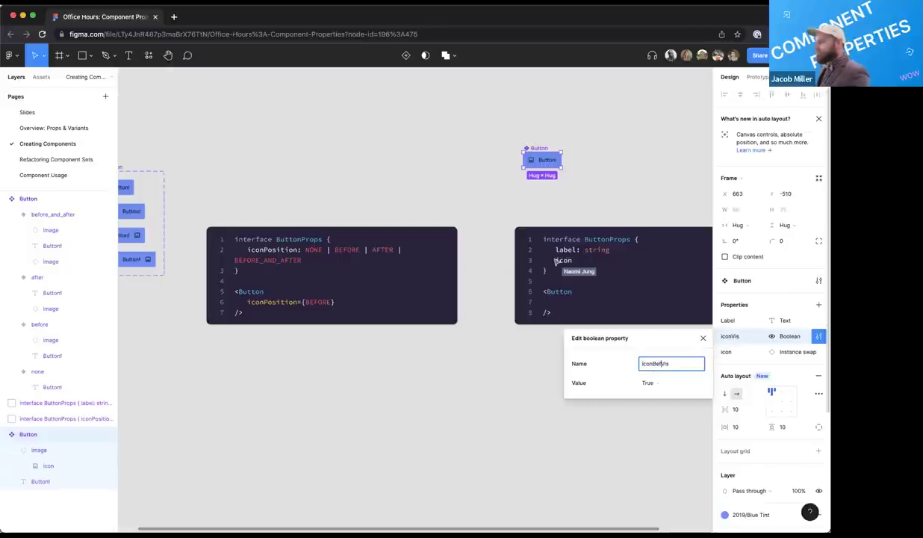
text(fore)
click(702, 338)
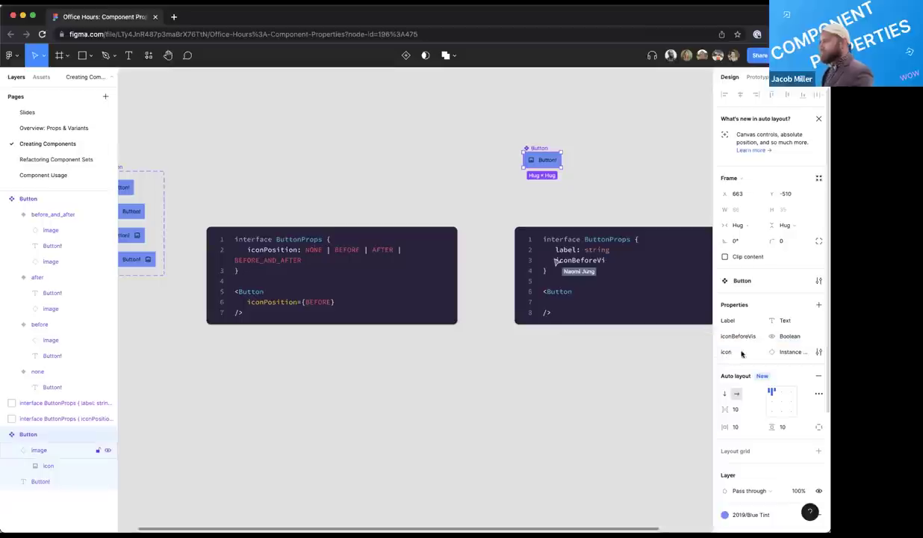
Rename the icon instance-swap property to iconBefore
click(818, 351)
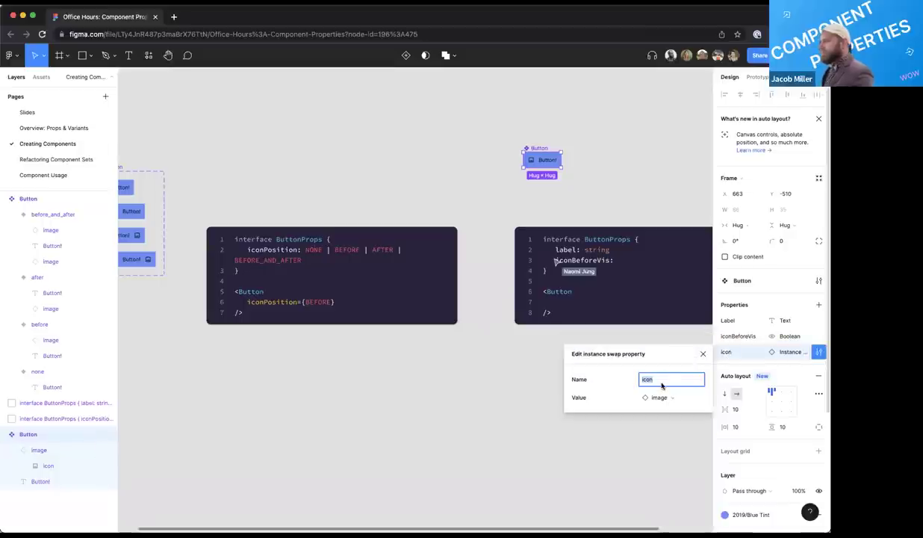
text(iconBefore)
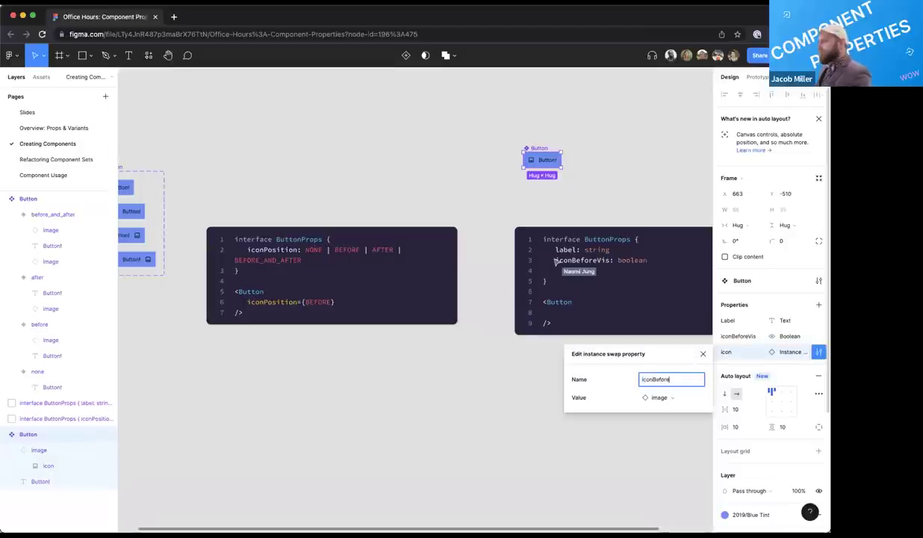
click(678, 468)
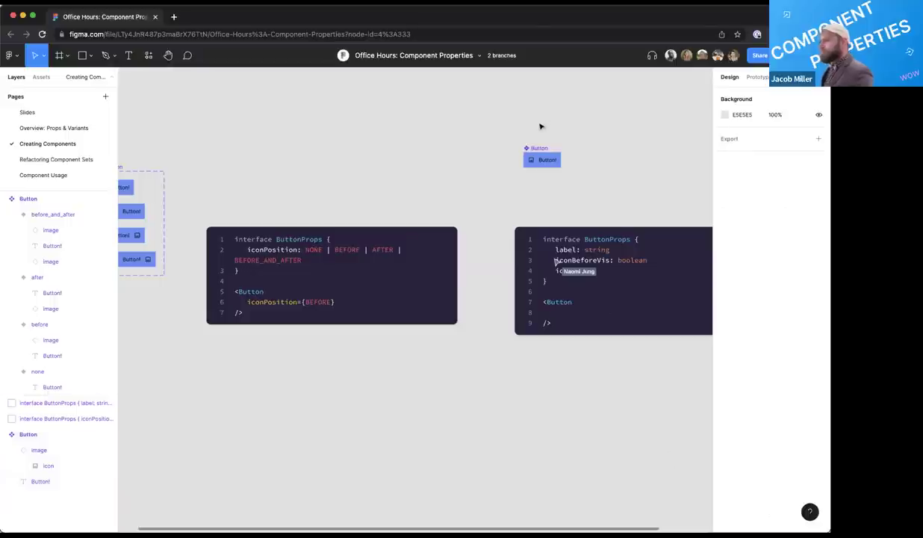
click(538, 149)
Paste a copy of the icon into the Button and detach its iconBeforeVis and iconBefore links
click(50, 452)
click(42, 434)
key(ctrl+v)
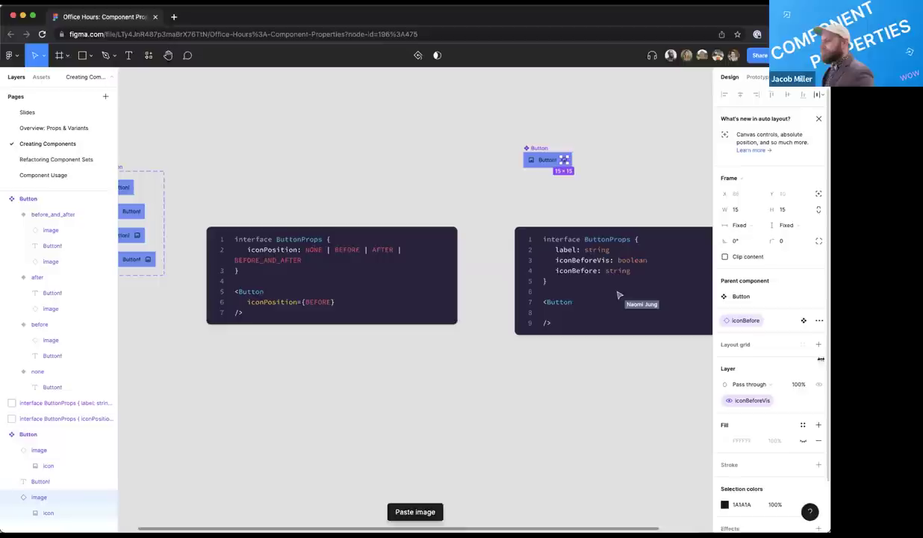
click(817, 401)
click(787, 321)
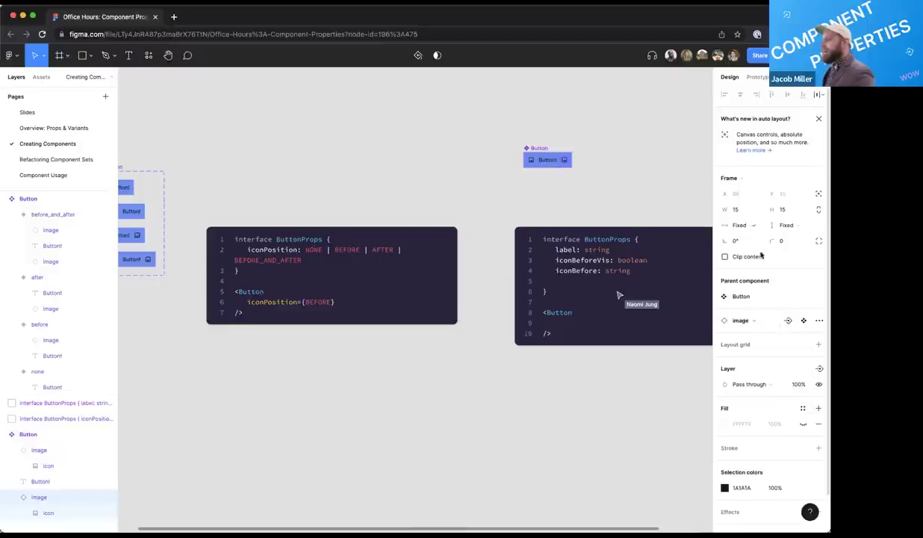
Create an iconAfter instance-swap property for the copied icon
click(787, 322)
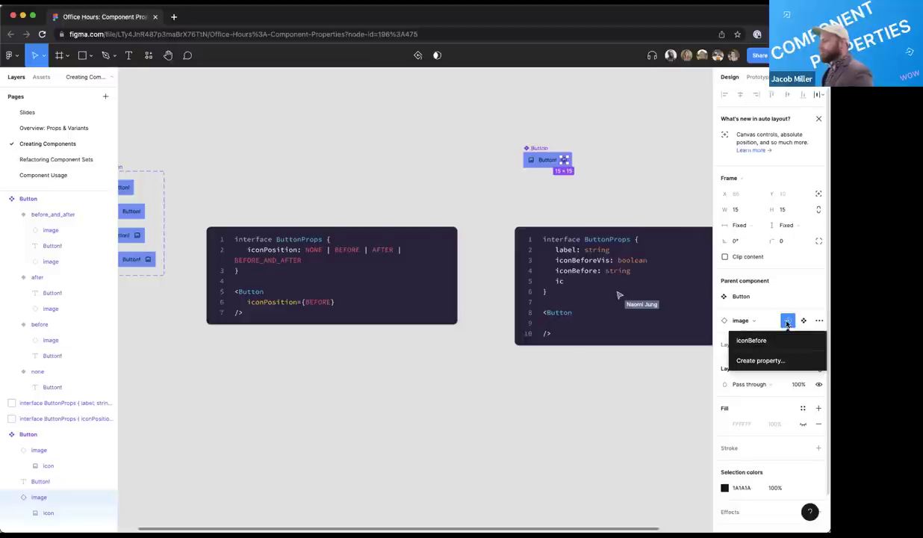
click(766, 362)
text(iconAfter)
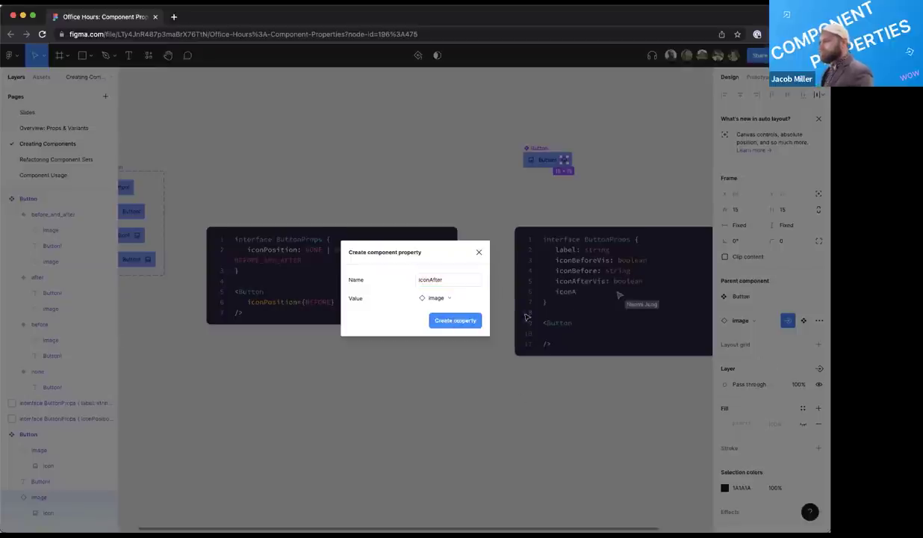
click(450, 316)
Create an iconAfterVis boolean property controlling the copied icon's visibility
click(819, 368)
click(792, 406)
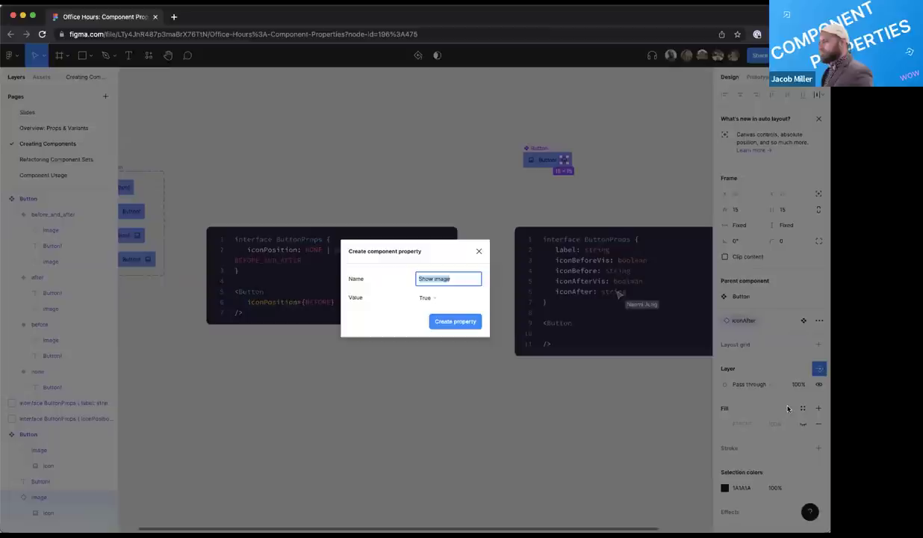
text(iconAfter)
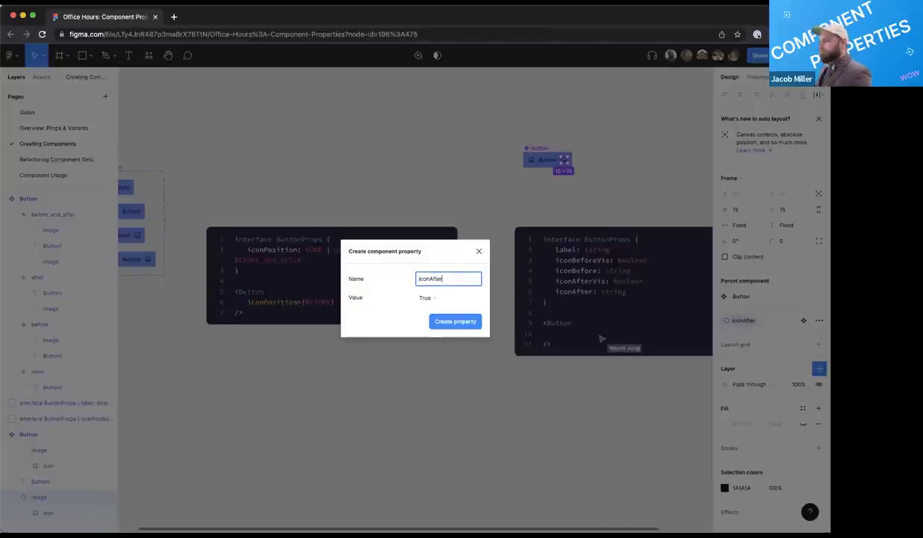
text(Vis)
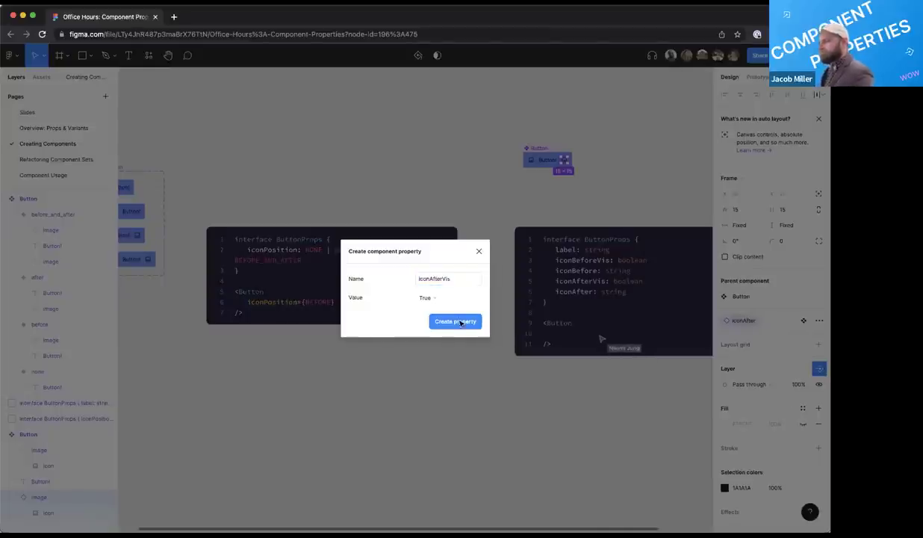
click(470, 322)
click(567, 203)
scroll(567, 204, right, 4)
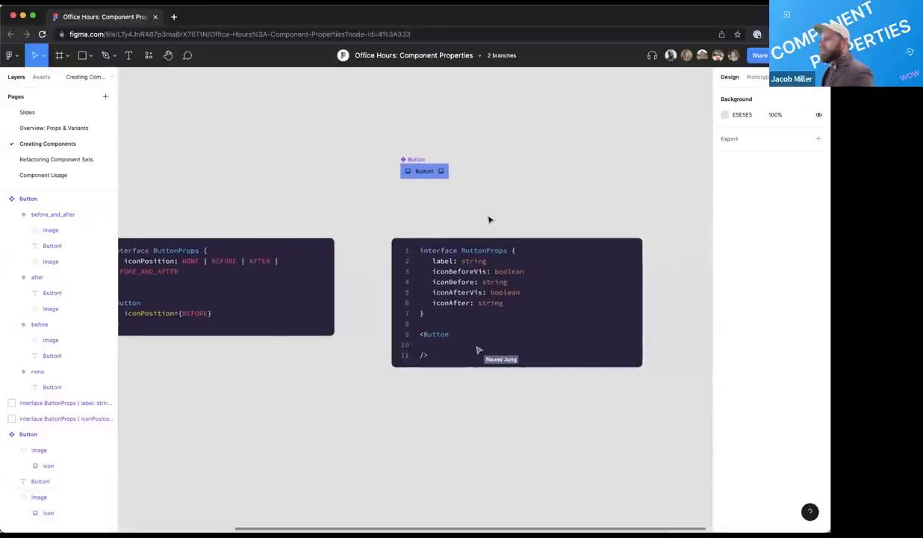
Nudge the Button component slightly down and left, then deselect it
click(403, 160)
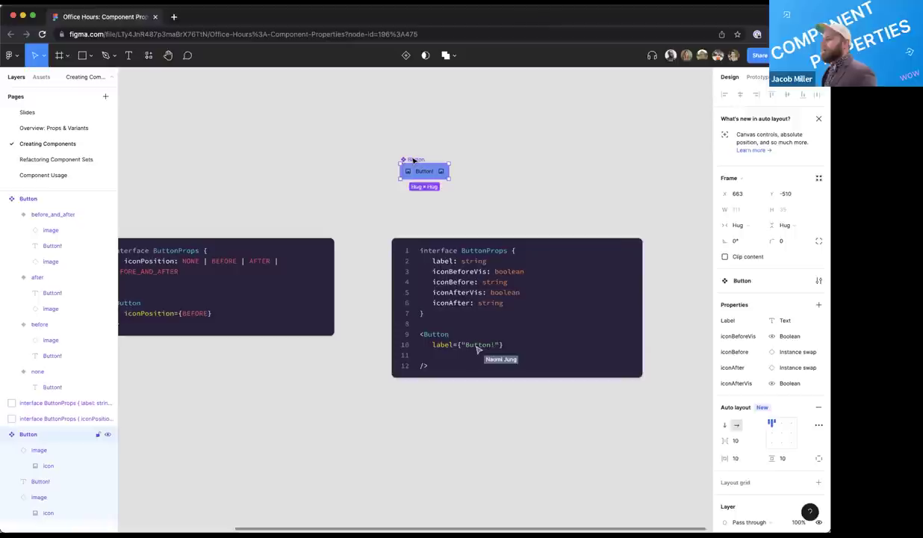
drag(410, 160, 401, 165)
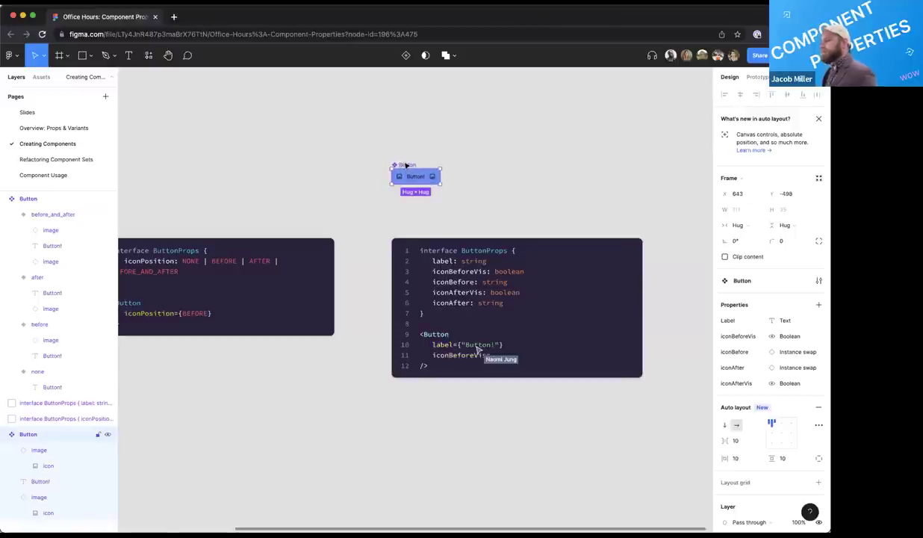
click(490, 159)
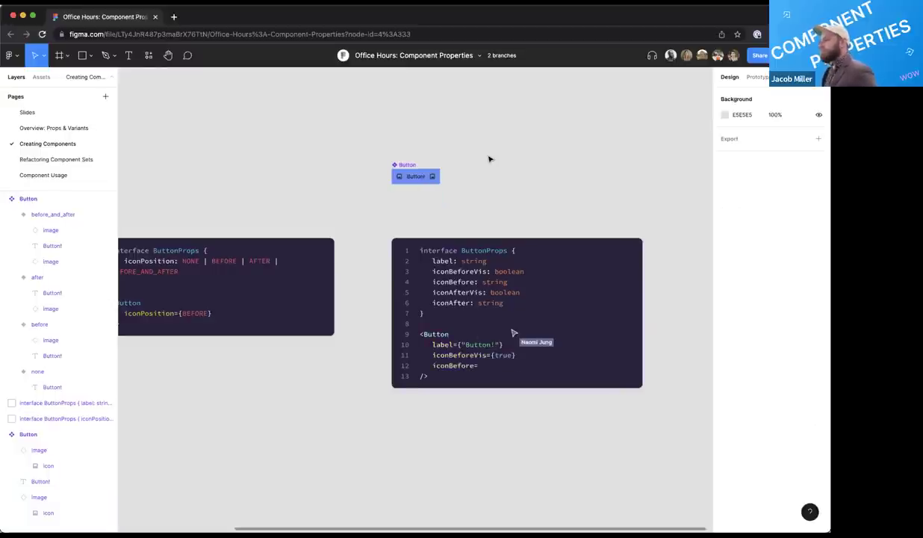
scroll(493, 182, down, 3)
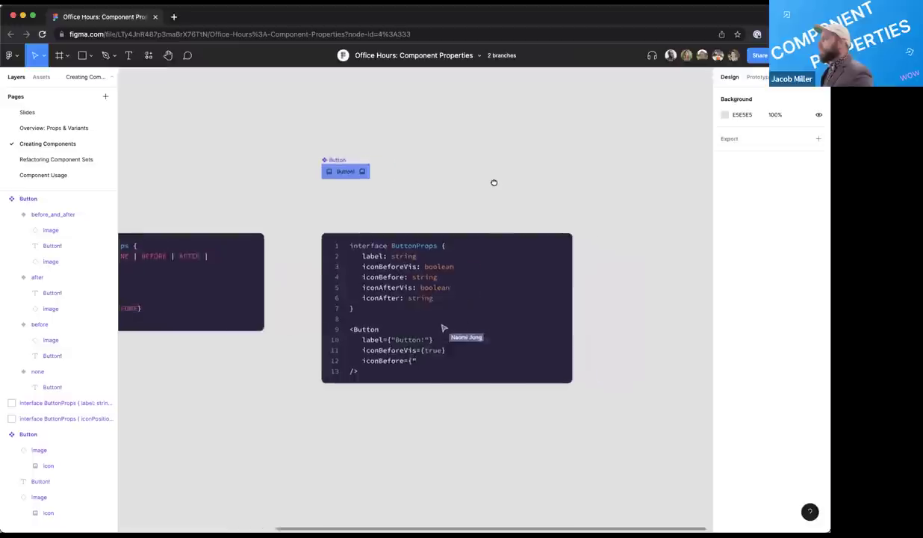
scroll(583, 175, right, 2)
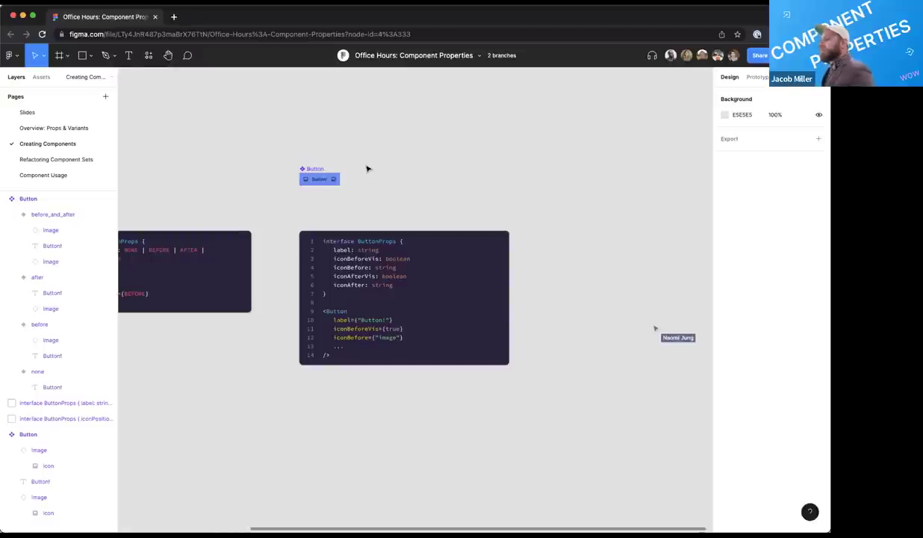
scroll(562, 191, right, 3)
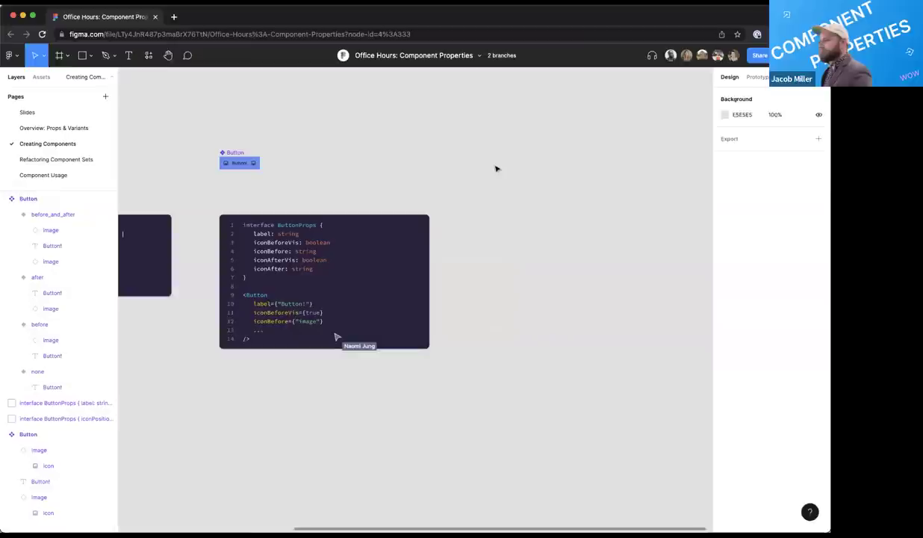
Draw a 560×261 frame with corner radius 14 and a drop shadow
key(f)
drag(481, 151, 685, 249)
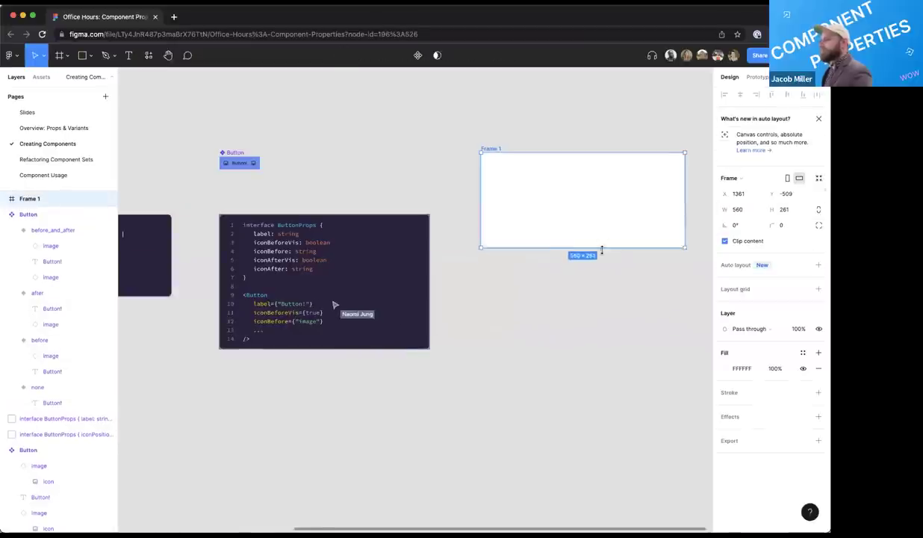
scroll(597, 247, right, 3)
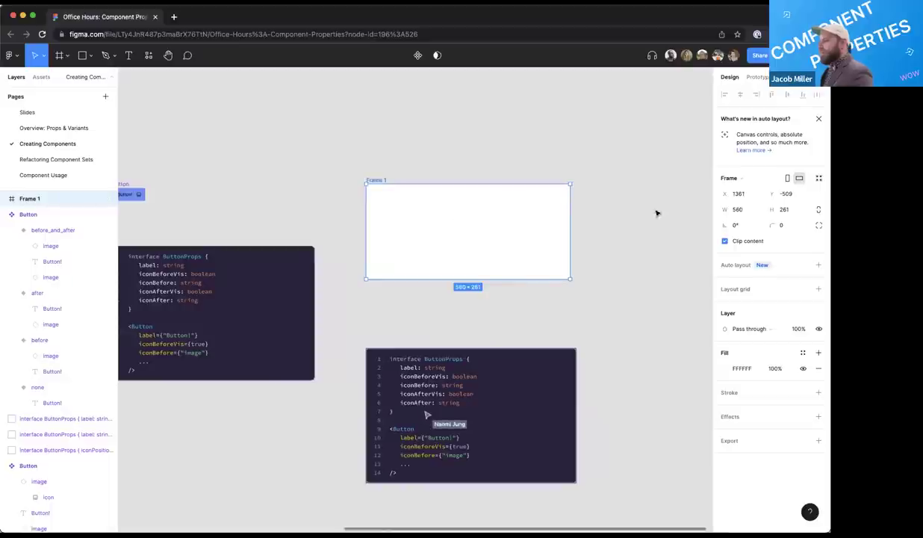
click(782, 225)
text(14)
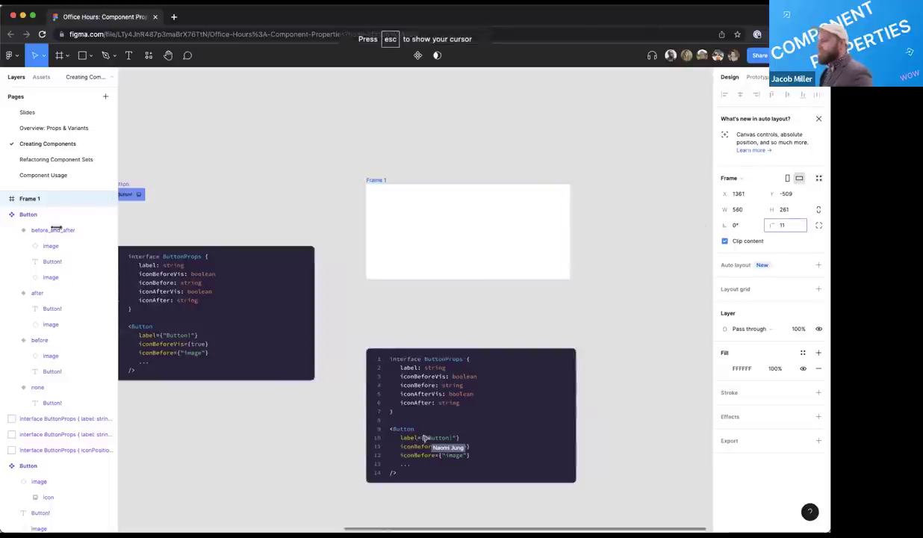
key(Return)
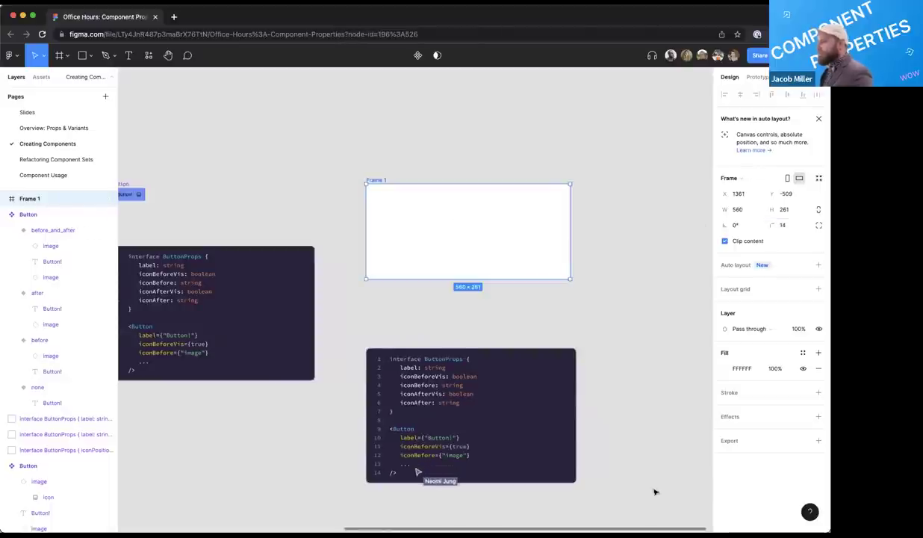
click(817, 416)
Add a 'Hello, Modal!' heading at font size 30 near the top of the frame
key(t)
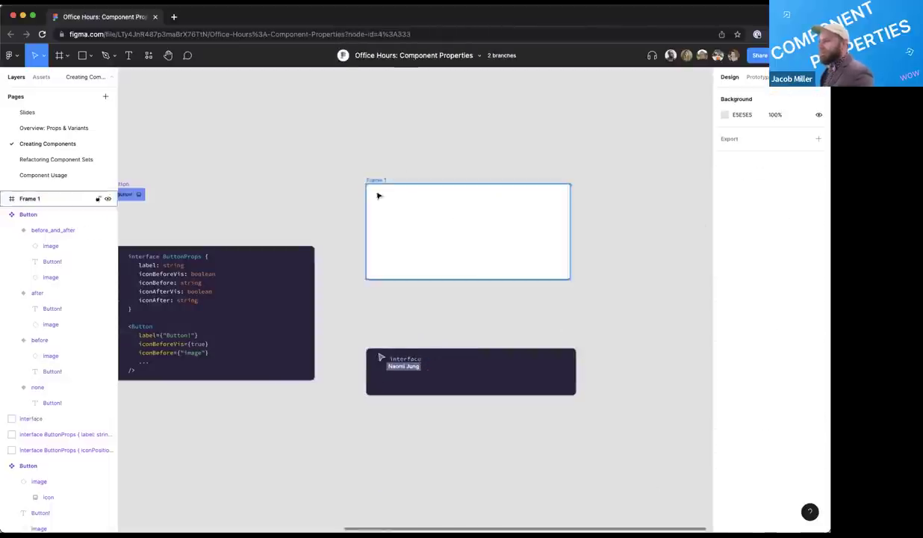
click(374, 194)
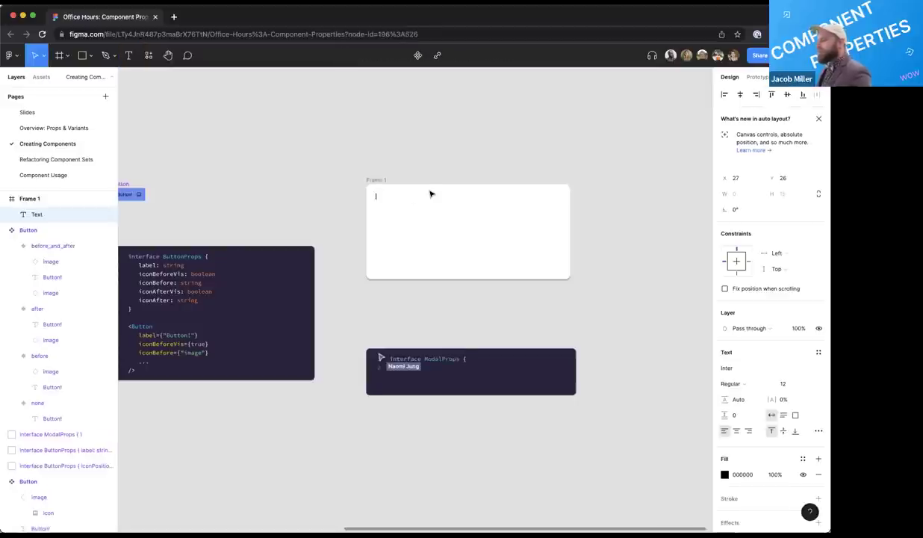
text(Hello, Modal!)
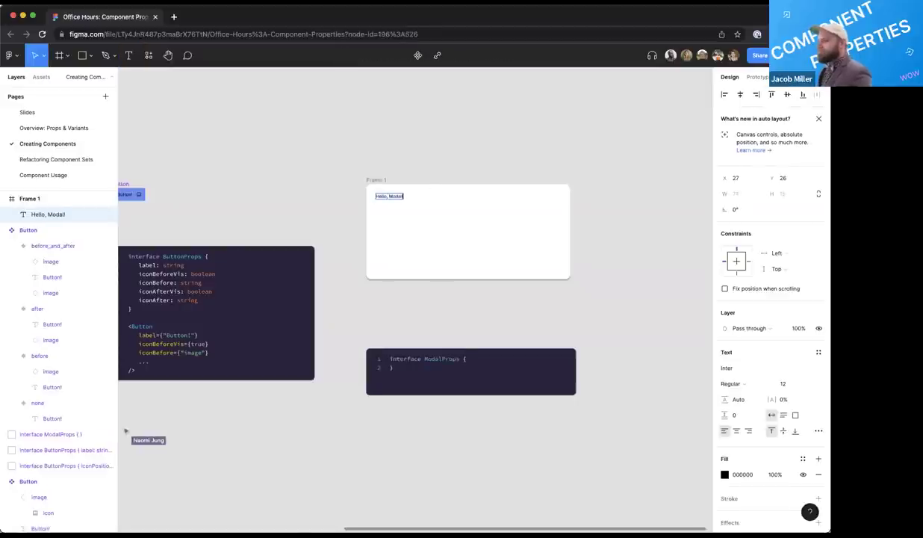
key(Escape)
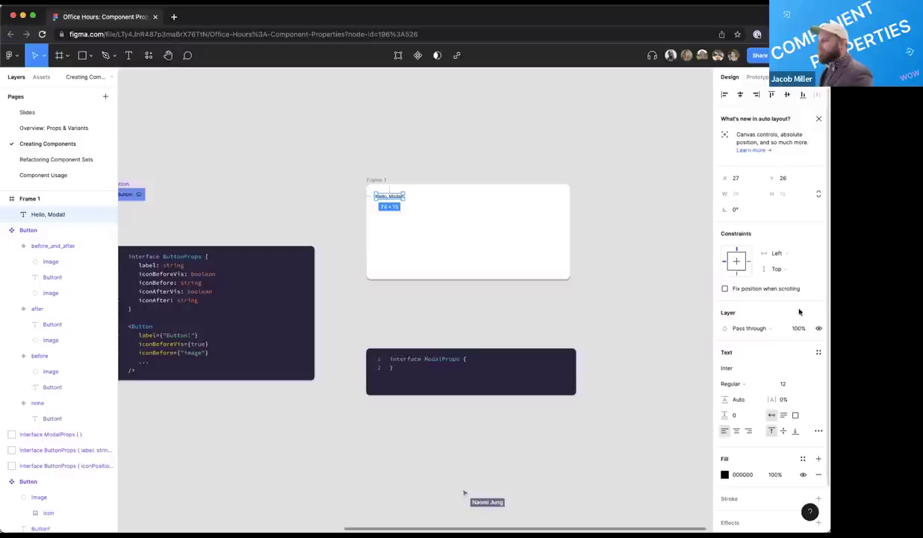
text(30)
key(Return)
click(437, 151)
click(402, 200)
drag(402, 200, 402, 197)
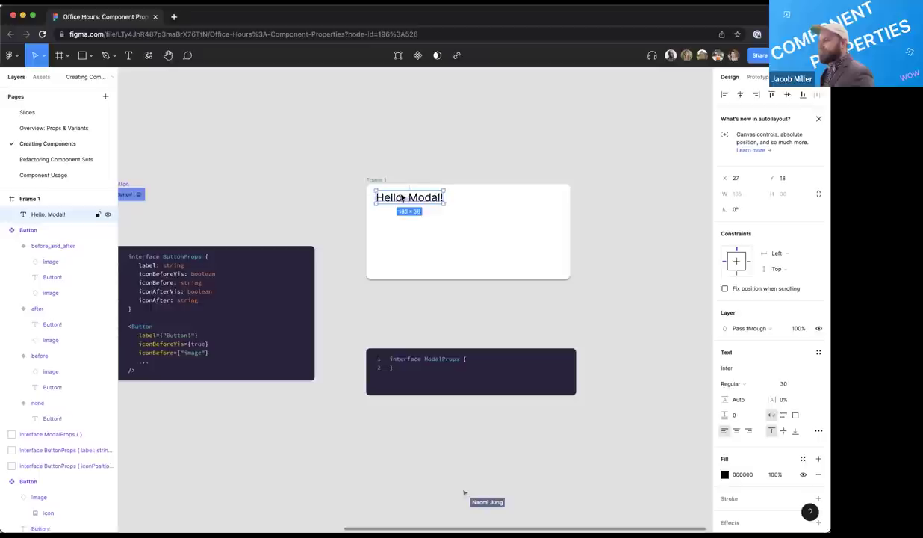
click(30, 198)
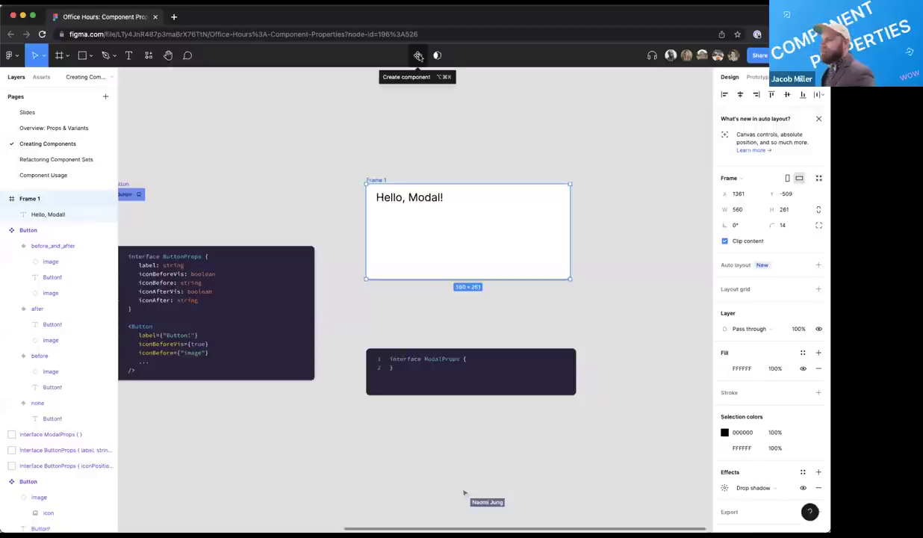
Turn Frame 1 into a component named Modal
click(418, 56)
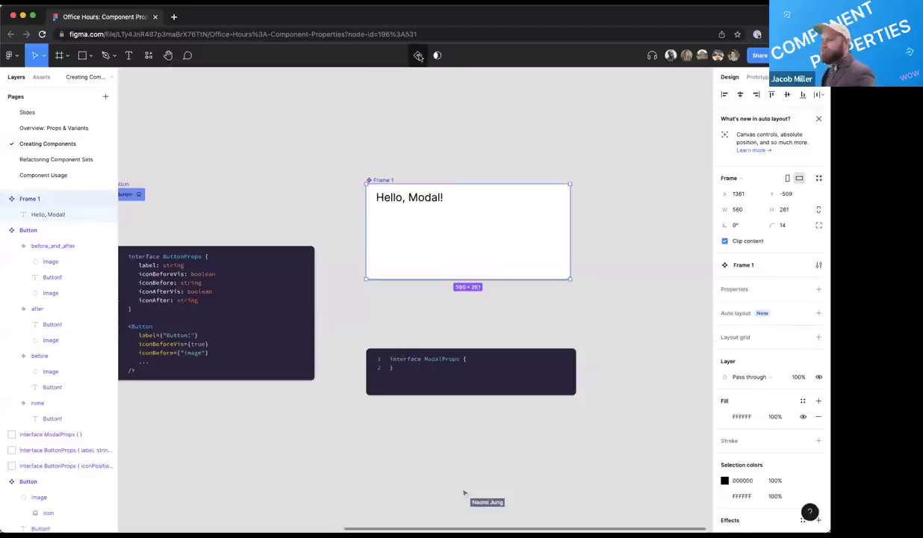
double_click(28, 198)
text(Mo)
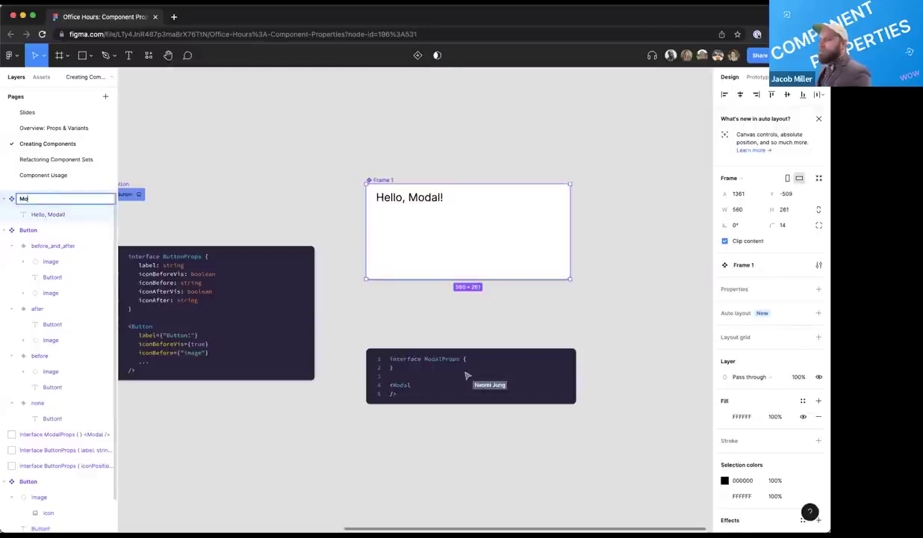
text(dal)
key(Return)
Expose the Hello, Modal! heading's content as a text property named Title
click(53, 216)
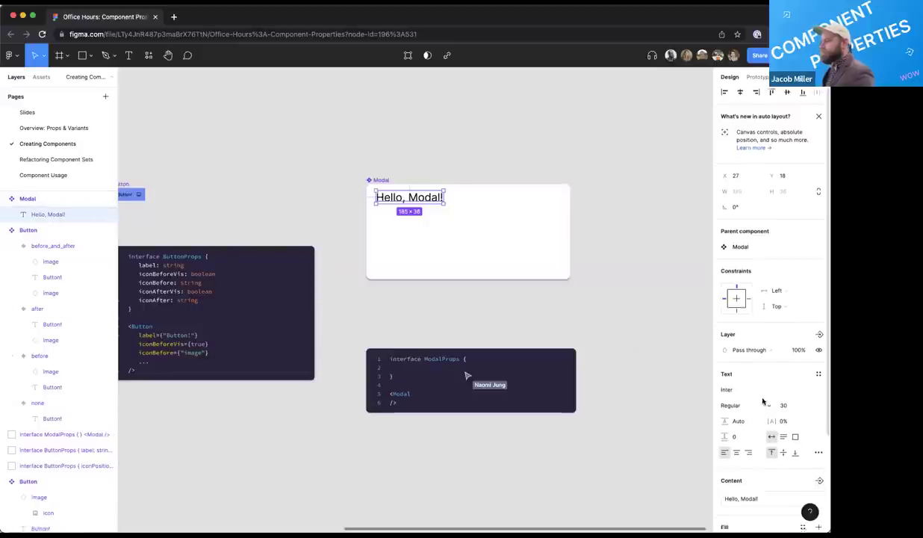
scroll(792, 448, down, 2)
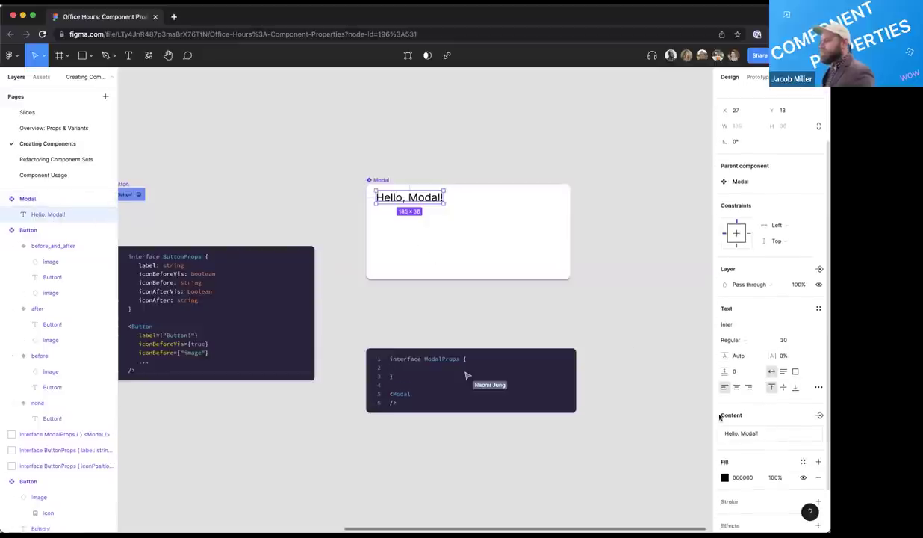
click(819, 416)
text(Tit)
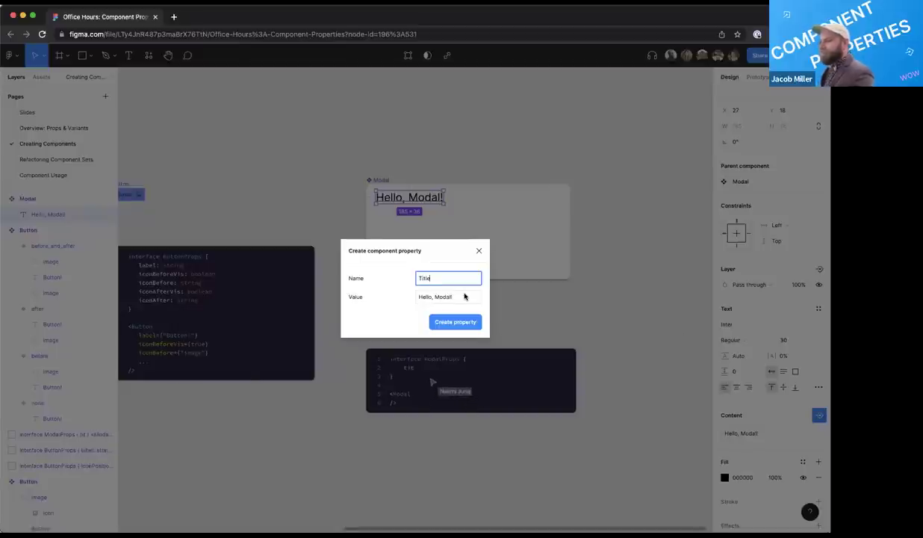
text(le)
key(Tab)
click(462, 322)
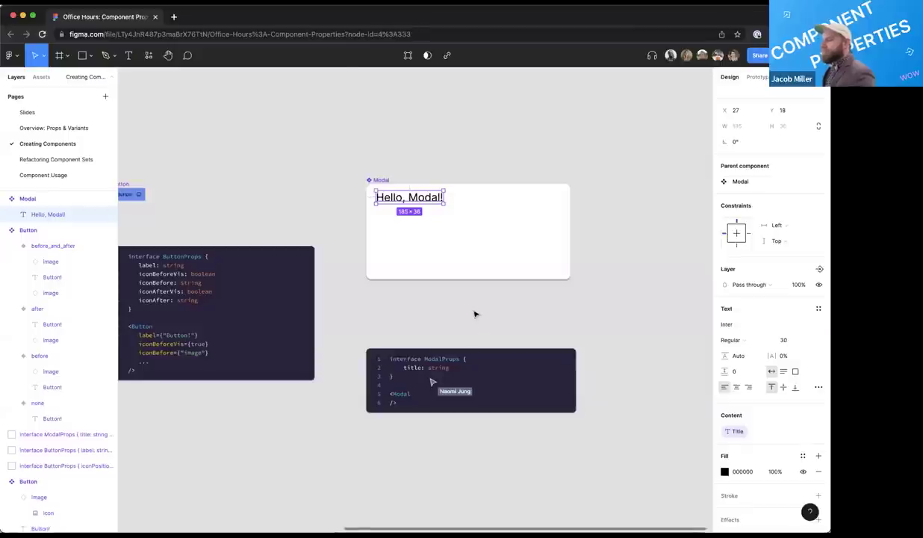
click(476, 313)
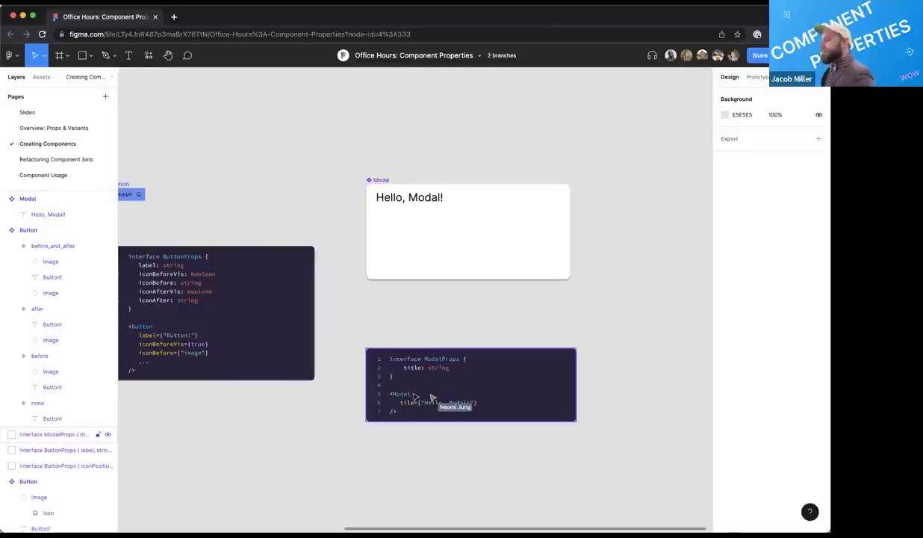
Draw a light cyan CDF3F5 rectangle below the Modal's title
click(409, 199)
key(r)
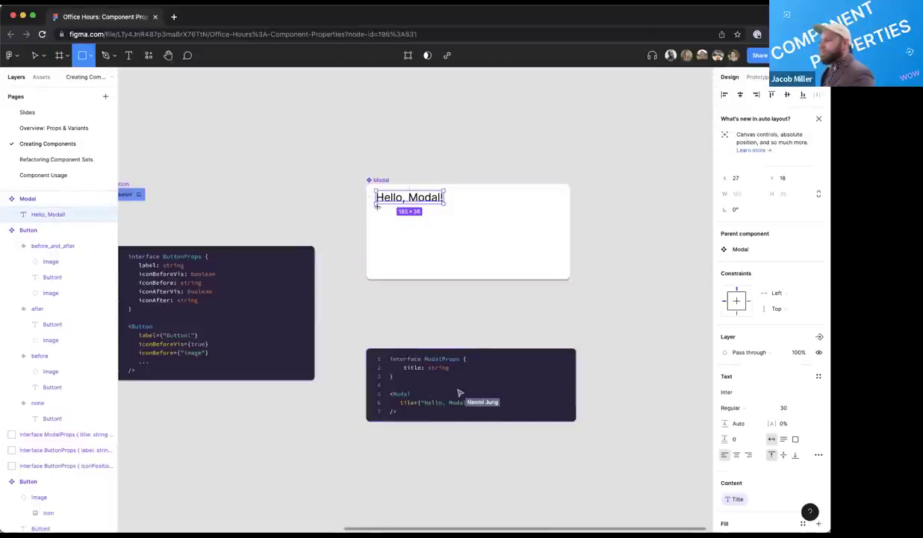
drag(376, 209, 561, 249)
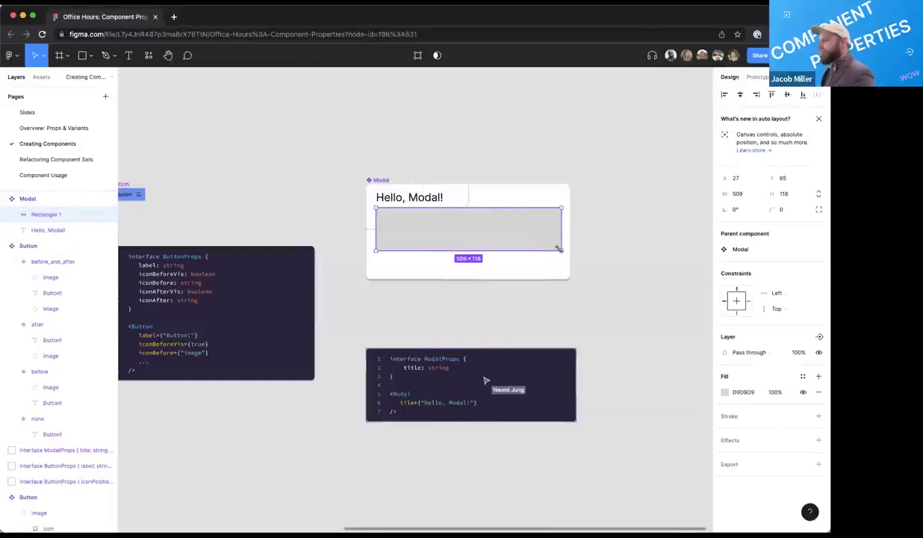
click(724, 391)
click(671, 299)
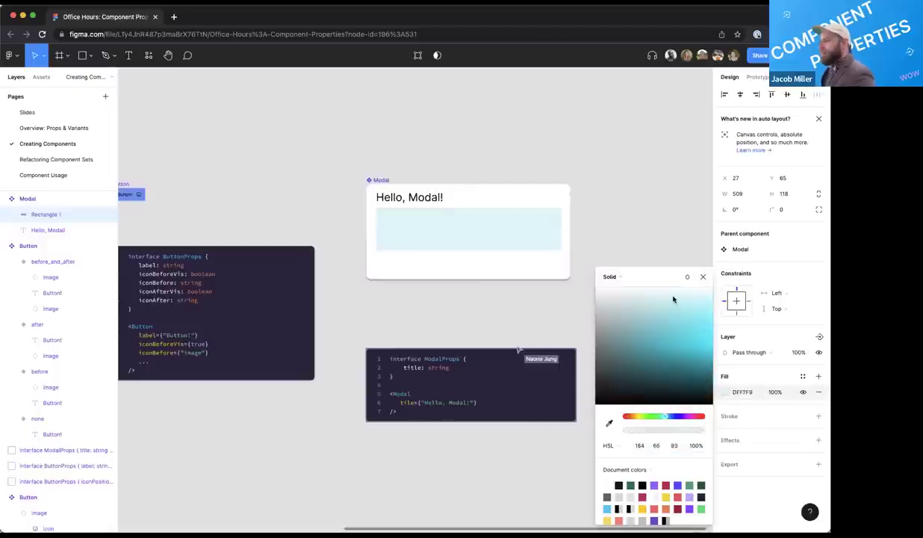
key(Escape)
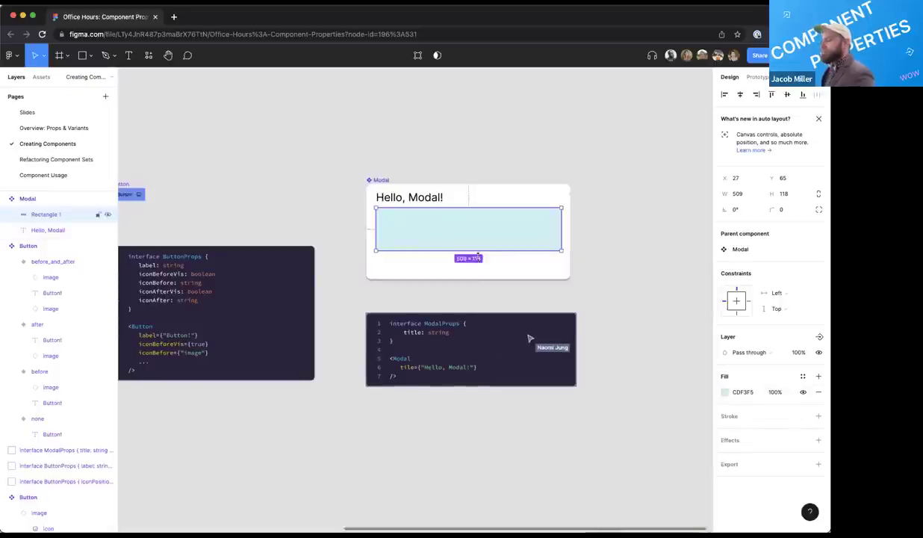
scroll(292, 190, left, 2)
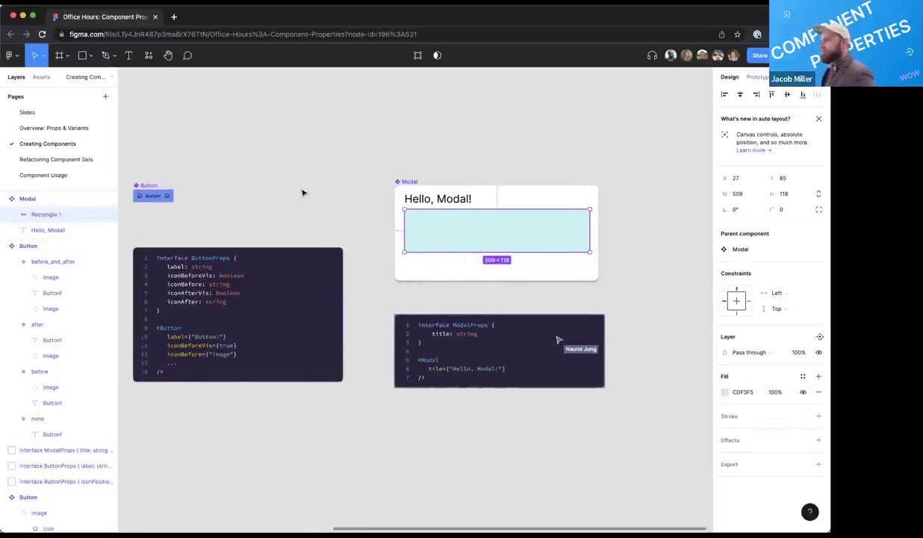
click(302, 193)
Place a Button instance in the Modal's lower right corner
click(145, 185)
drag(145, 184, 564, 257)
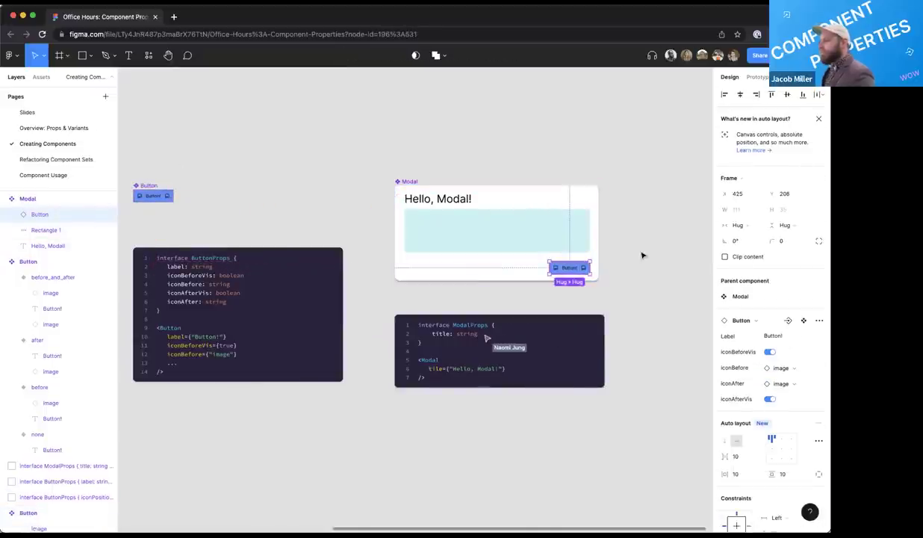
click(401, 180)
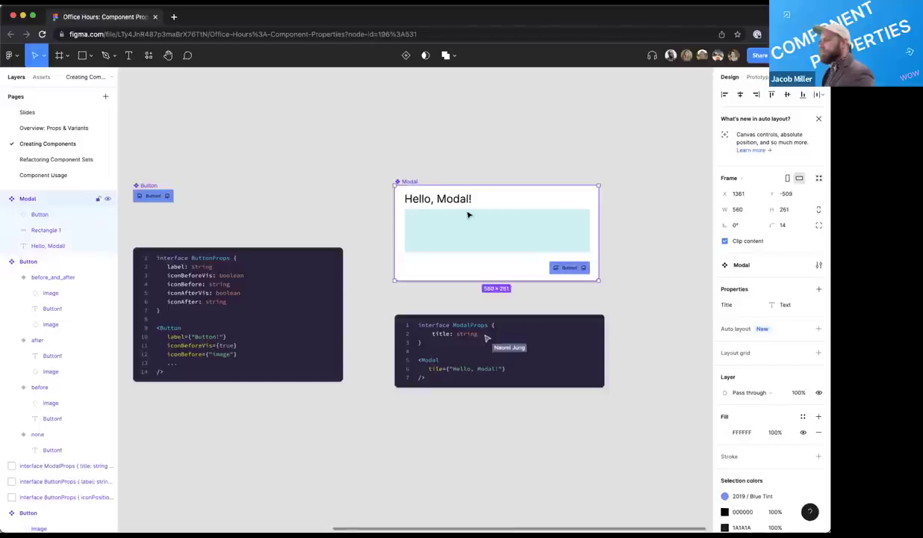
Bind the nested Button instance to a new instance-swap property named action
click(566, 267)
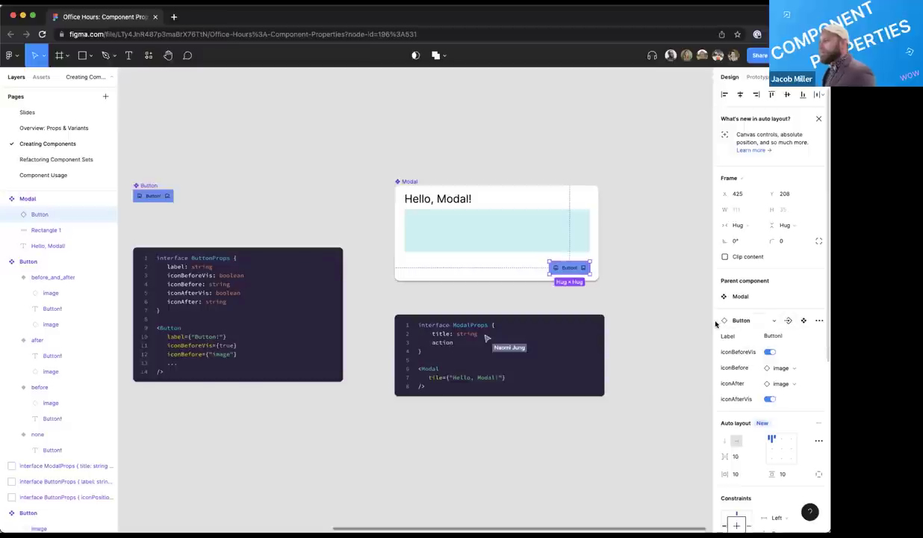
click(787, 321)
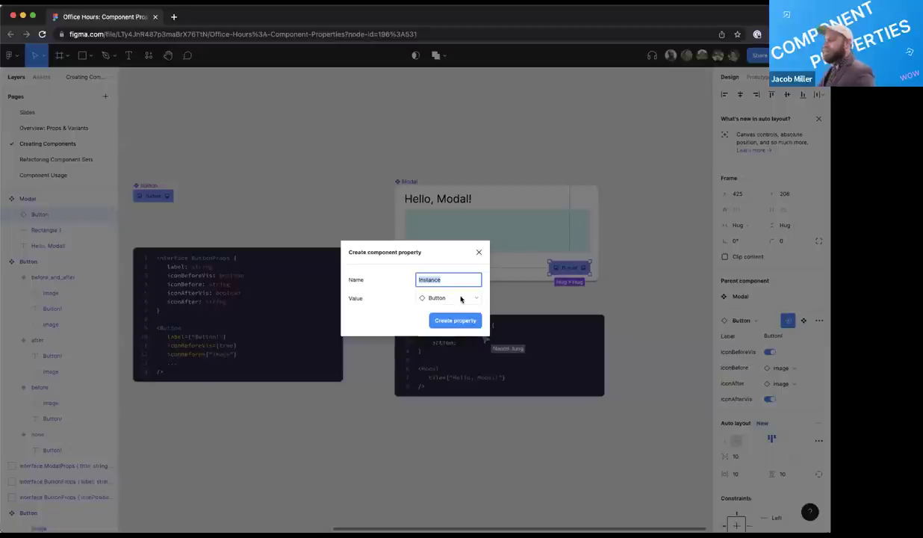
text(action)
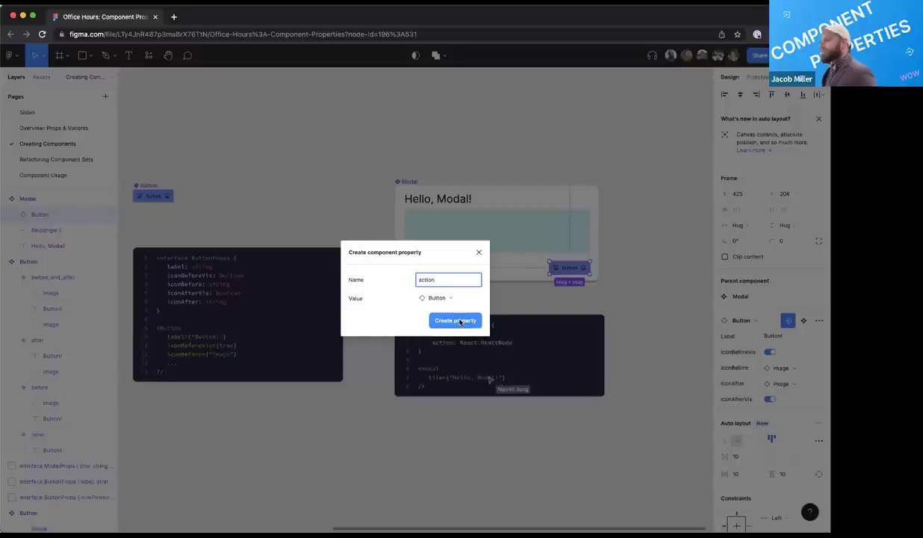
click(461, 322)
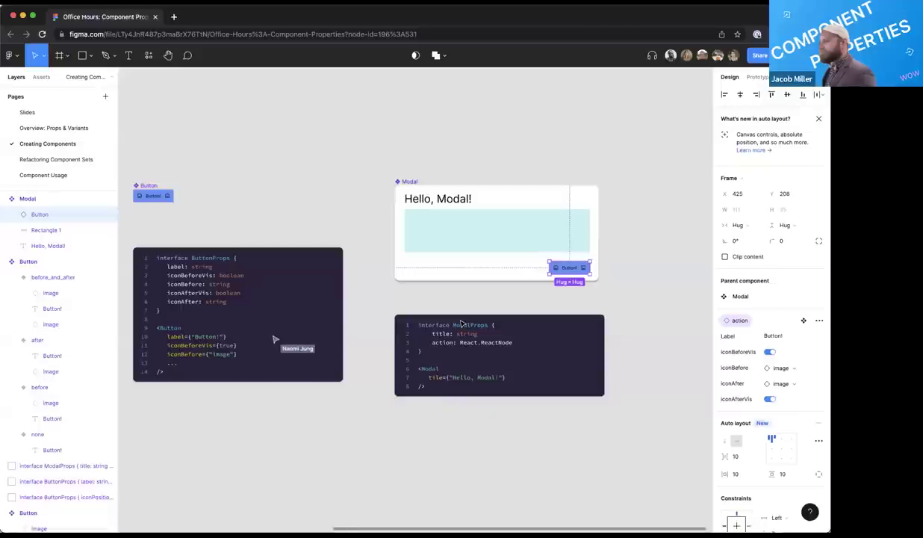
Place a Modal instance to the right of the component and inspect its Title property
click(590, 160)
scroll(463, 171, right, 2)
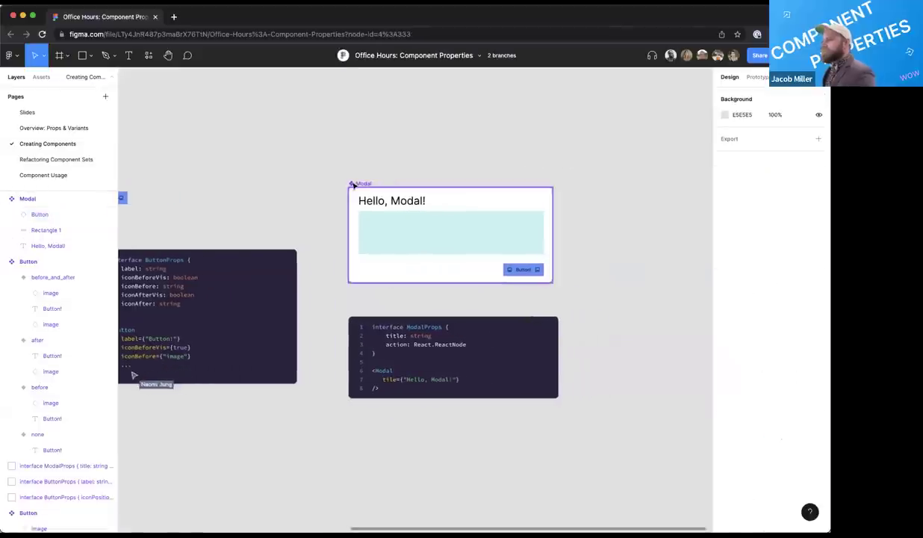
click(353, 184)
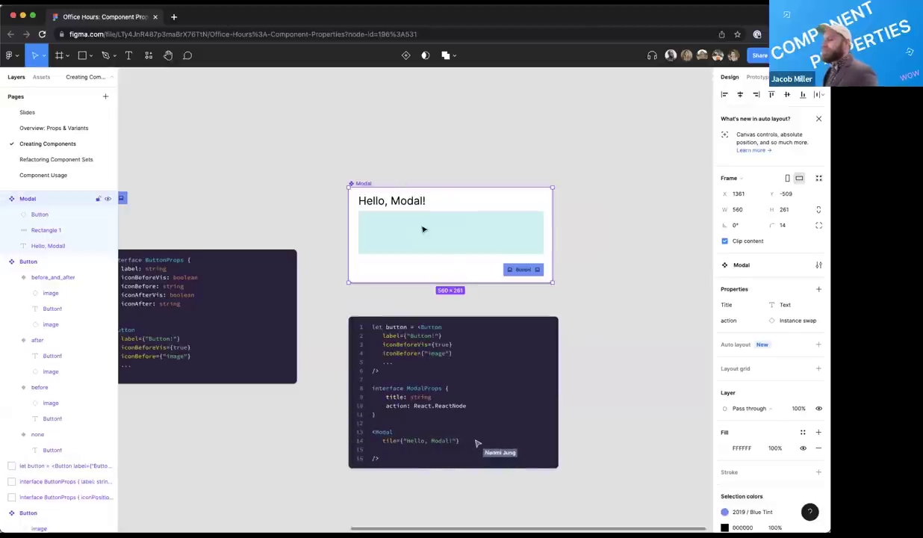
drag(362, 184, 610, 185)
scroll(423, 89, right, 10)
scroll(422, 89, down, 3)
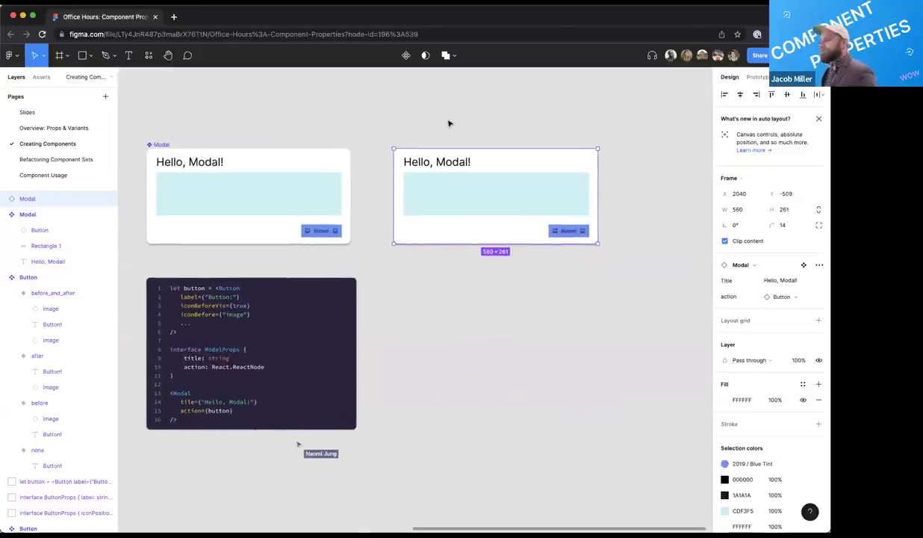
click(797, 281)
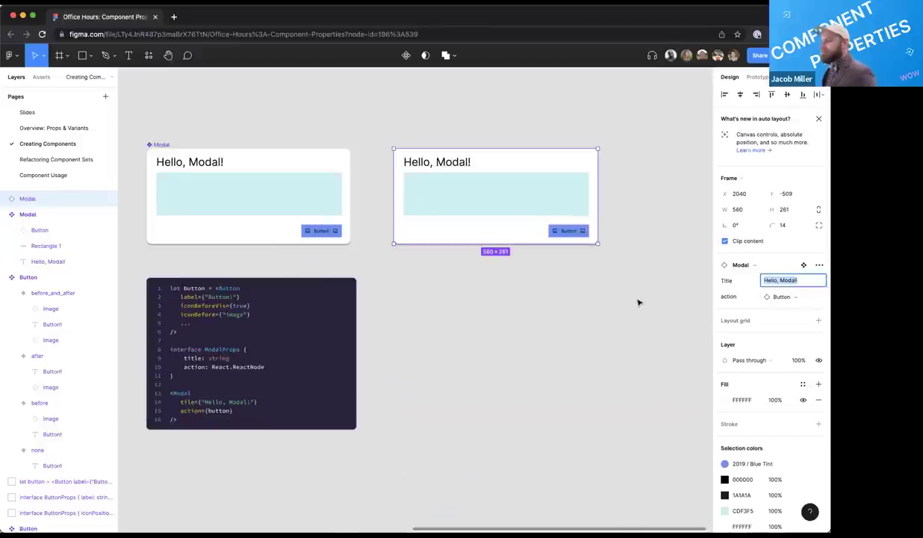
click(687, 288)
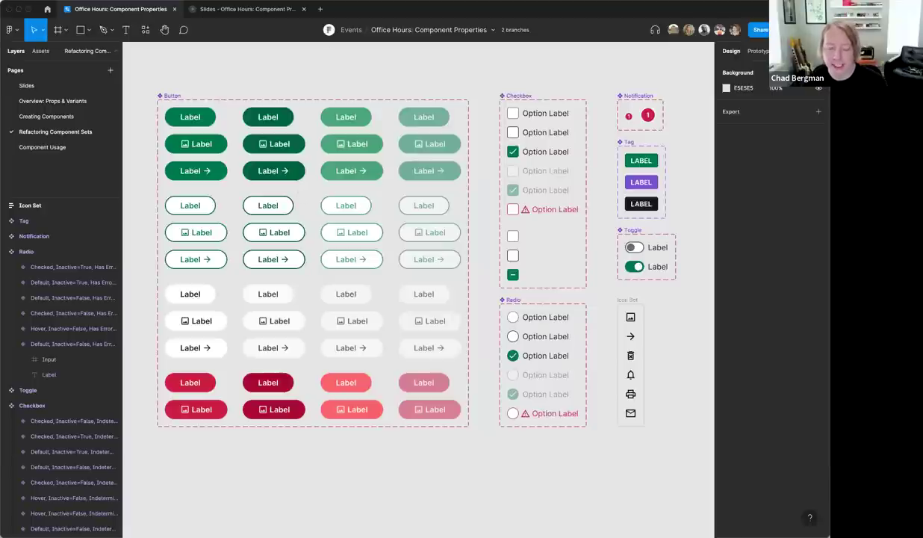
Select the Checkbox component set to review its State, Inactive, Indeterminate and Has Error properties
scroll(489, 83, up, 1)
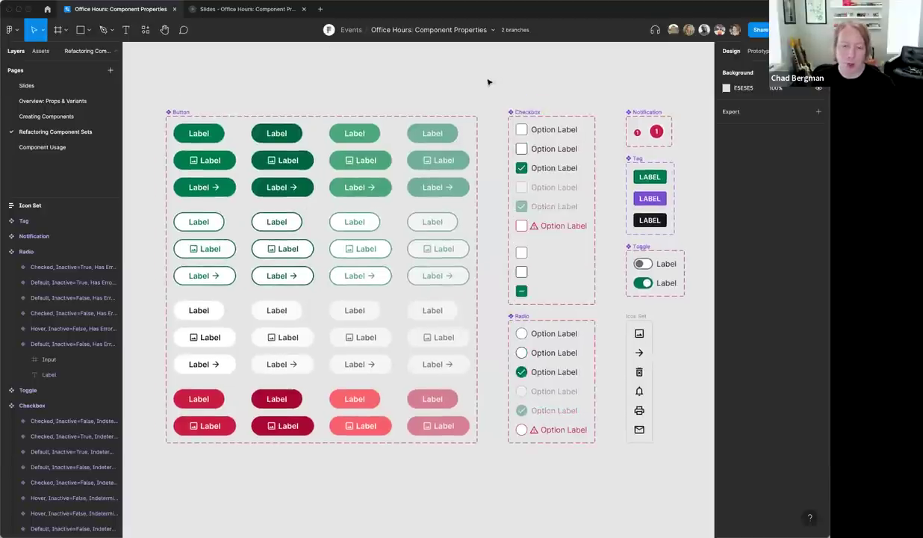
scroll(488, 82, up, 1)
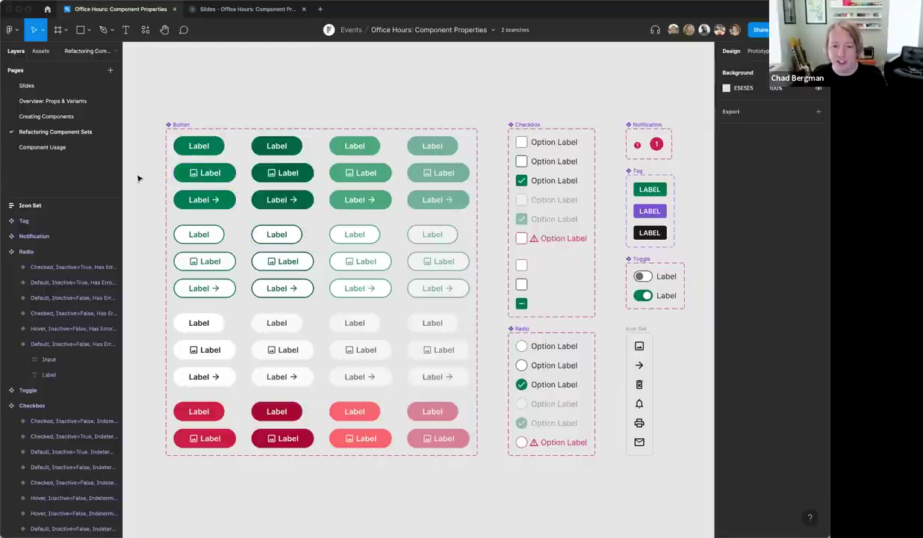
scroll(191, 193, down, 1)
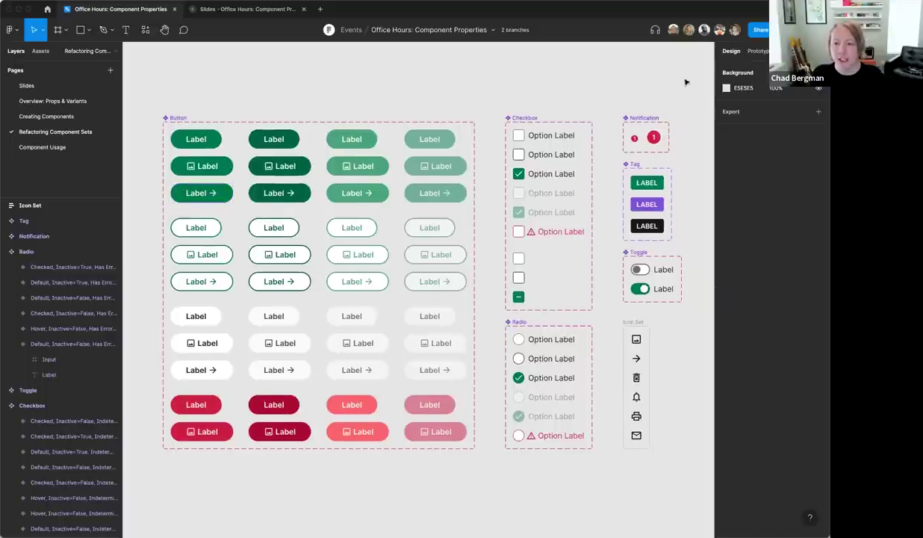
scroll(490, 119, right, 3)
scroll(492, 121, left, 3)
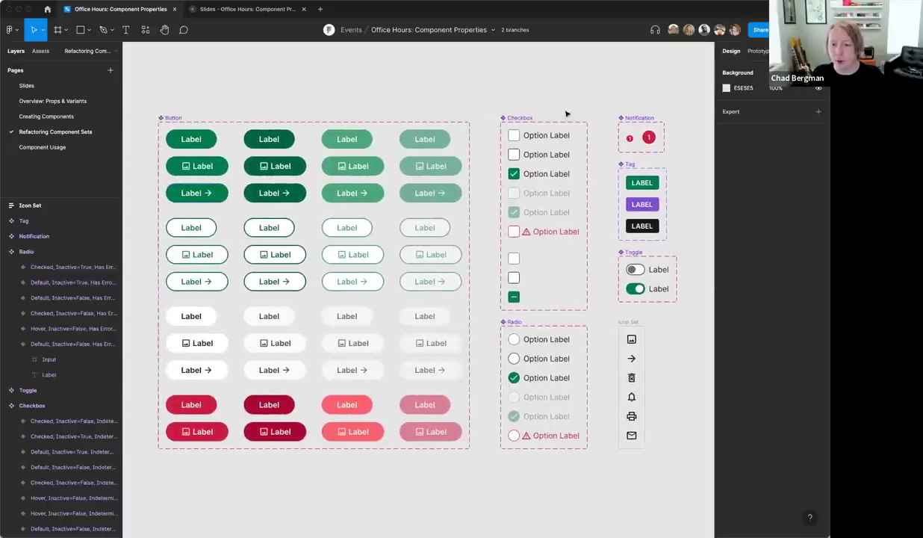
click(521, 119)
click(520, 120)
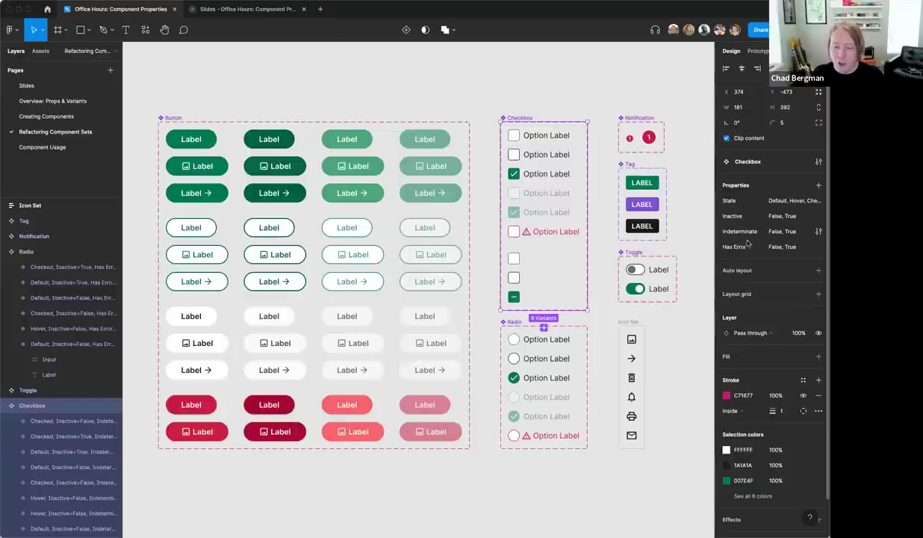
Select the label text layers in all six Checkbox variants
scroll(566, 183, right, 1)
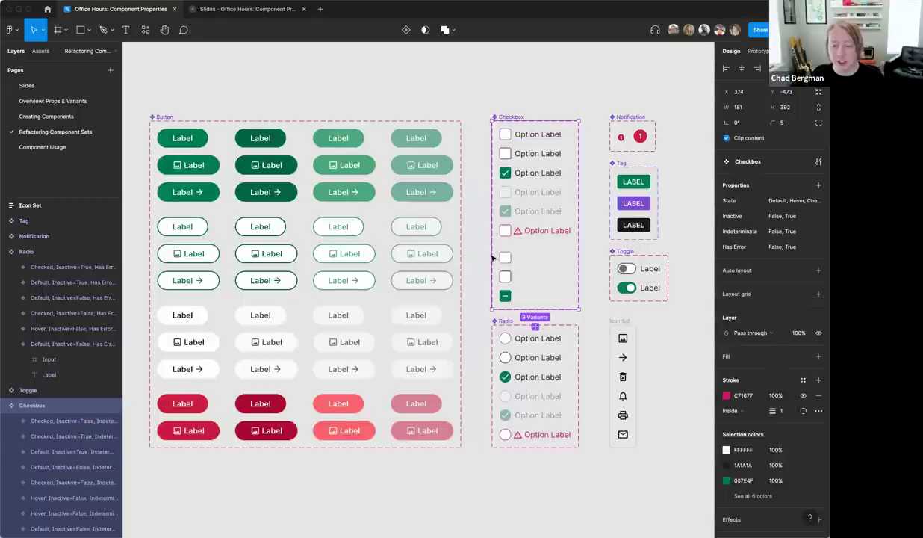
click(546, 130)
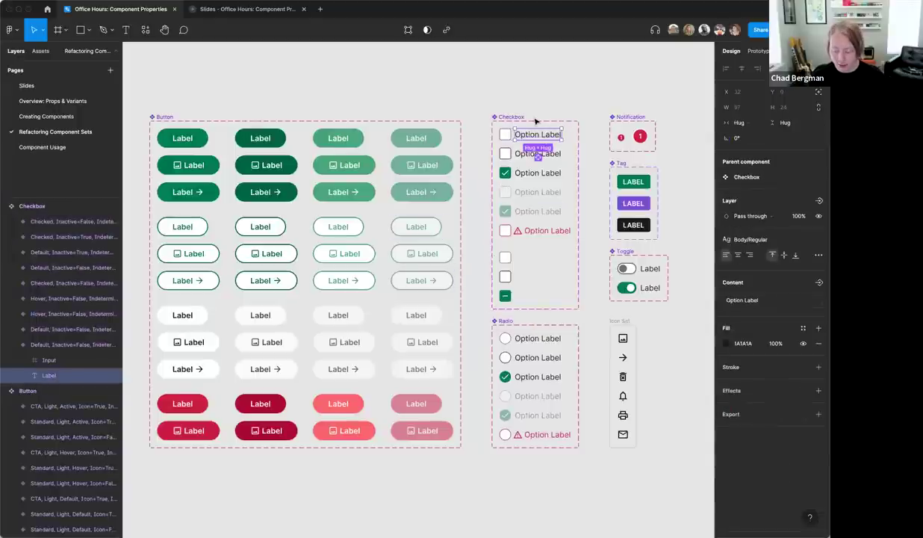
scroll(535, 119, up, 10)
key(shift+2)
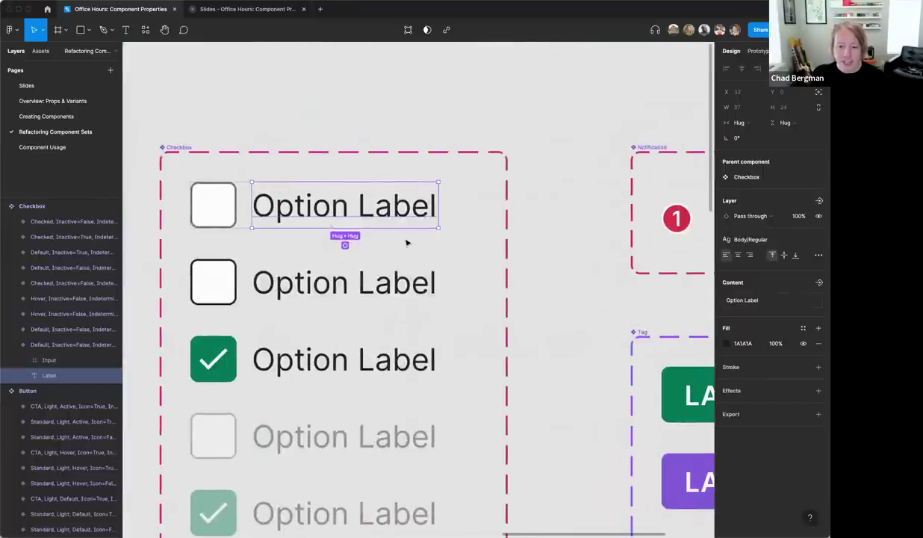
scroll(651, 157, left, 3)
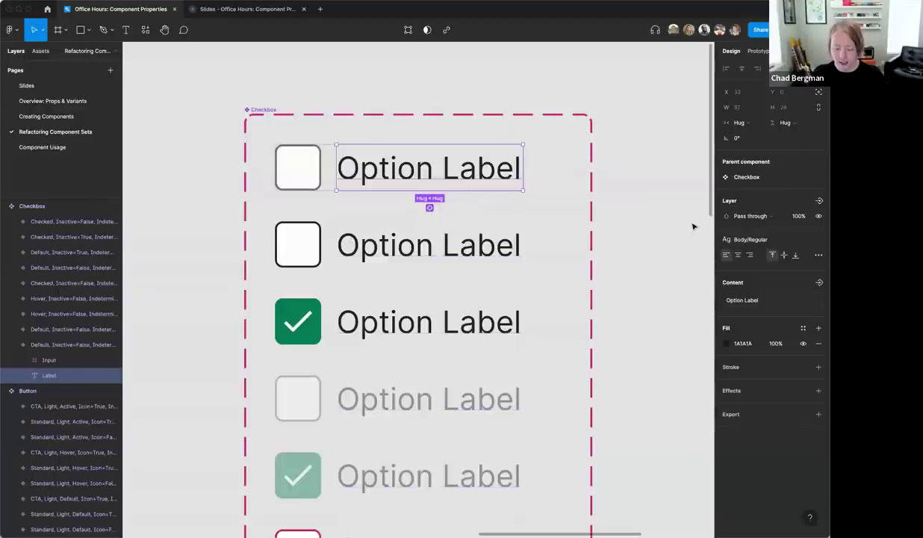
scroll(567, 252, down, 5)
scroll(565, 253, down, 5)
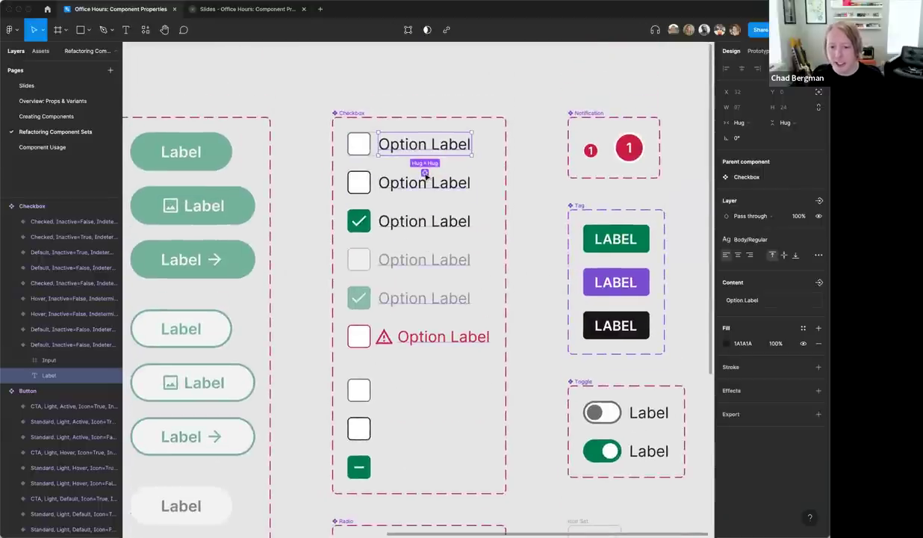
key(super+alt+a)
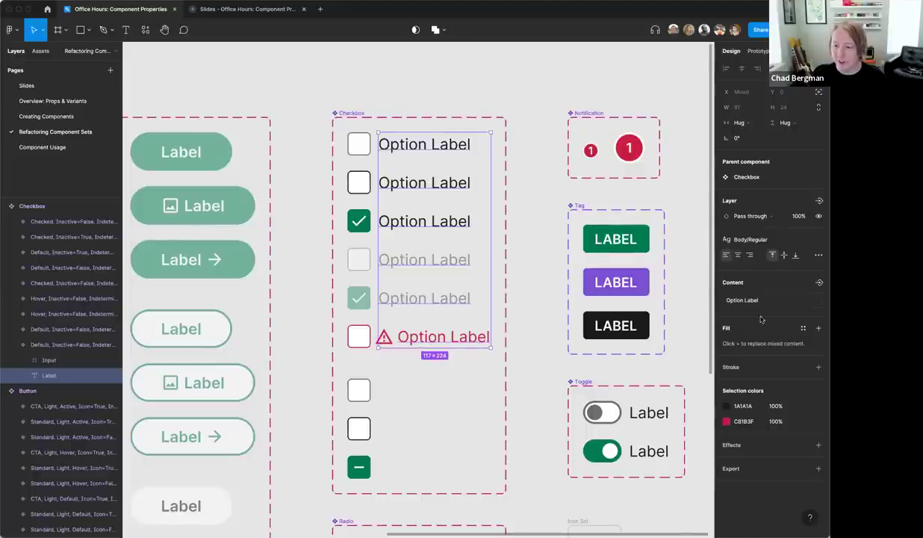
Bind the selected Checkbox labels to a new text property named label, defaulting to Option
click(819, 283)
key(BackSpace)
text(label)
key(Tab)
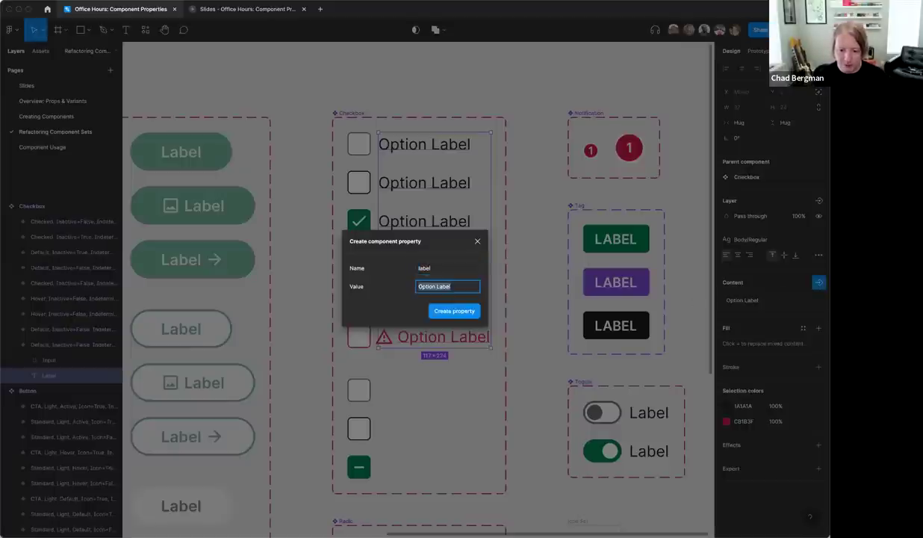
key(Right)
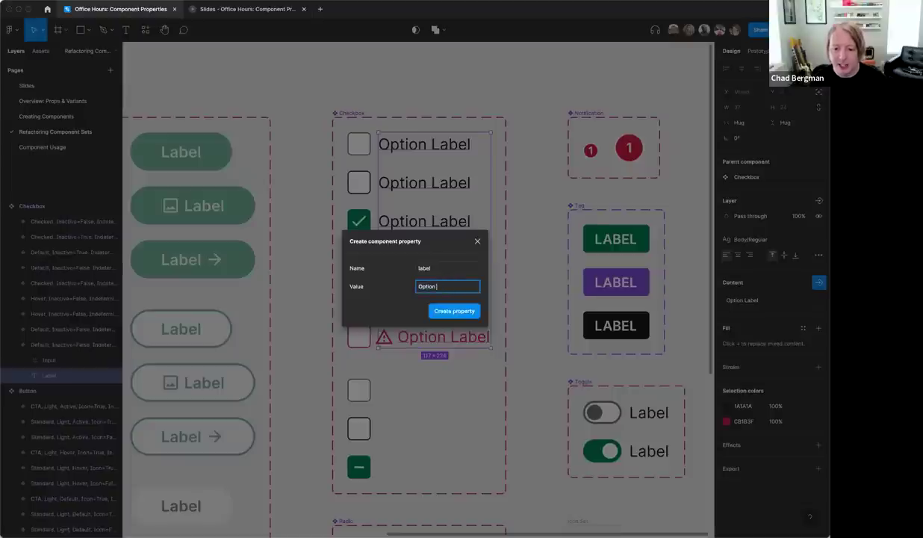
click(455, 310)
scroll(457, 313, down, 5)
scroll(493, 291, down, 2)
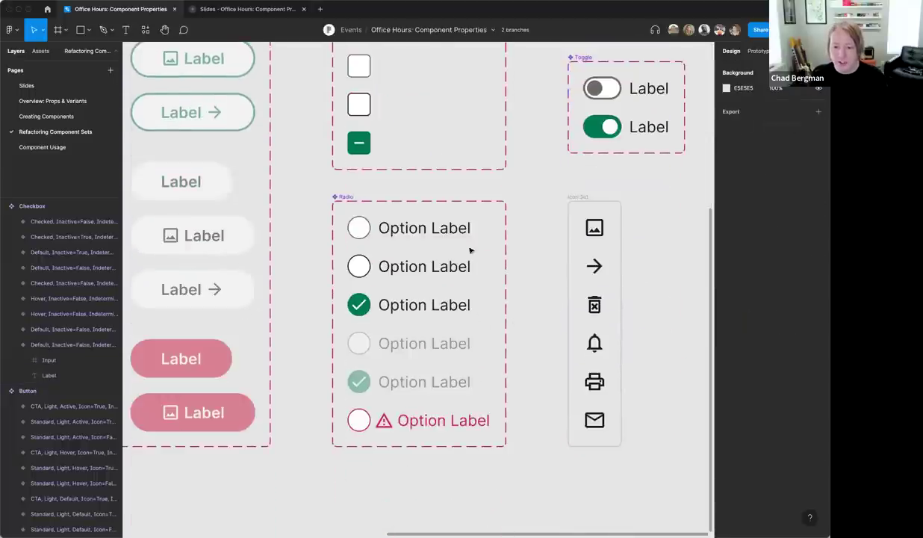
Bind all Radio label texts to a new text property named label, defaulting to Option
click(423, 228)
key(super+alt+a)
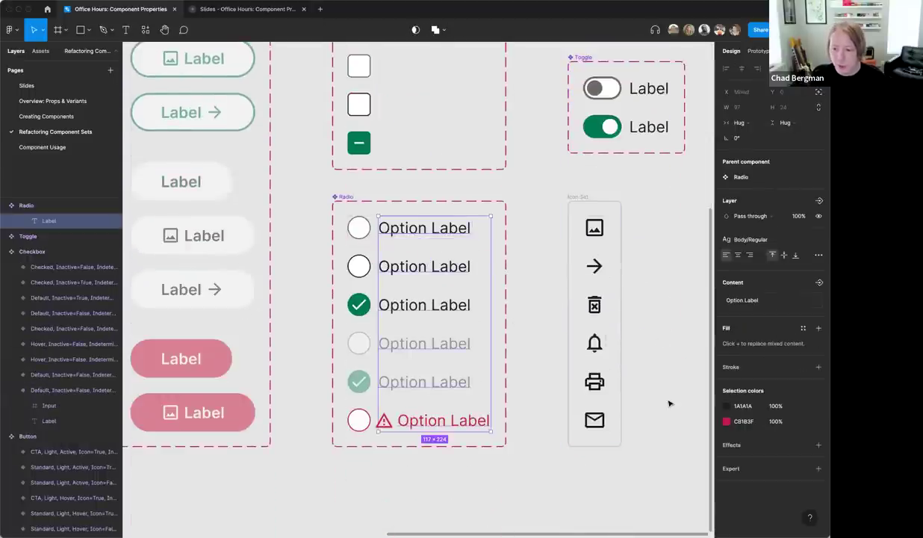
click(819, 285)
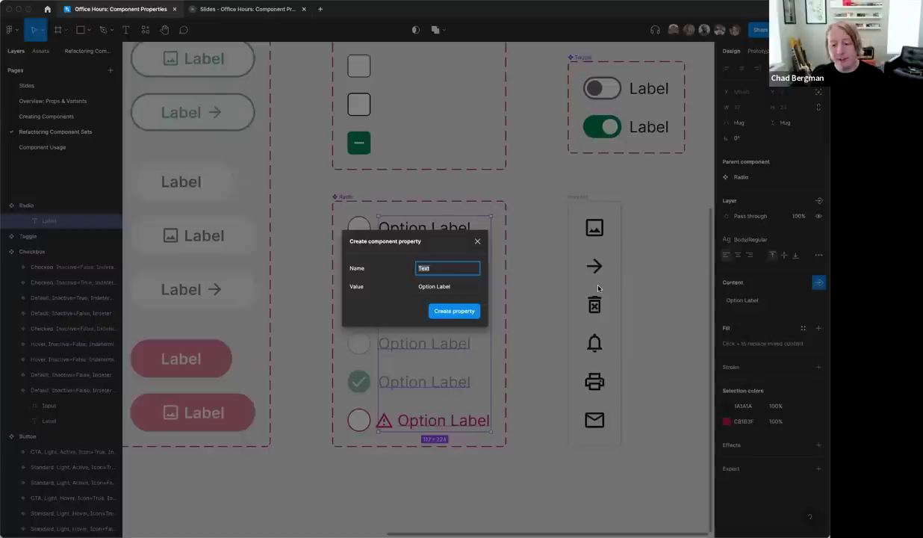
text(label)
key(Tab)
key(Right)
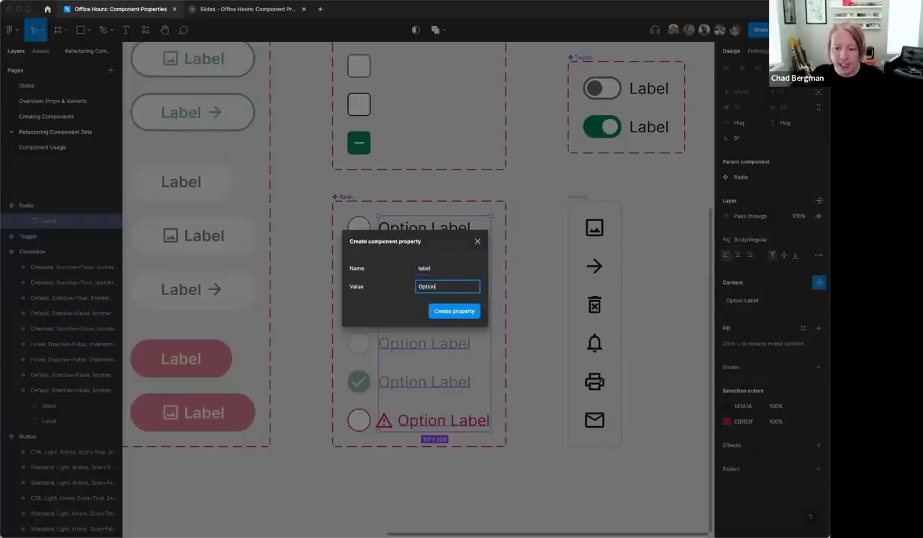
key(Return)
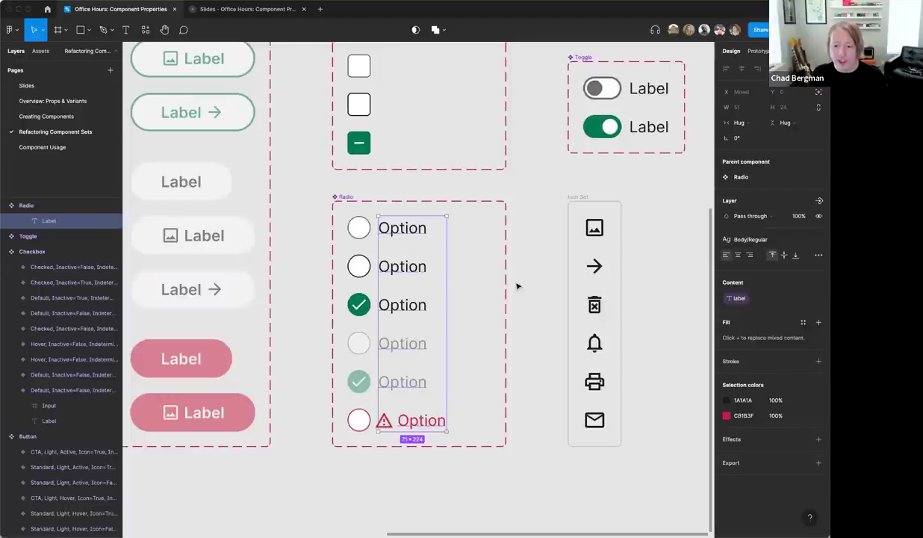
click(517, 286)
Bind both Notification badges' count texts to a new text property named count
scroll(517, 286, up, 8)
scroll(517, 286, right, 2)
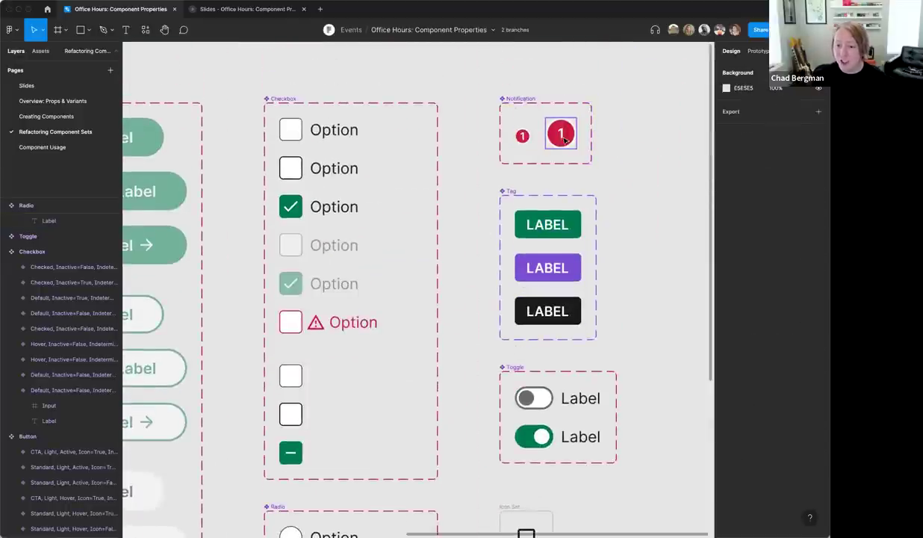
click(522, 136)
click(520, 99)
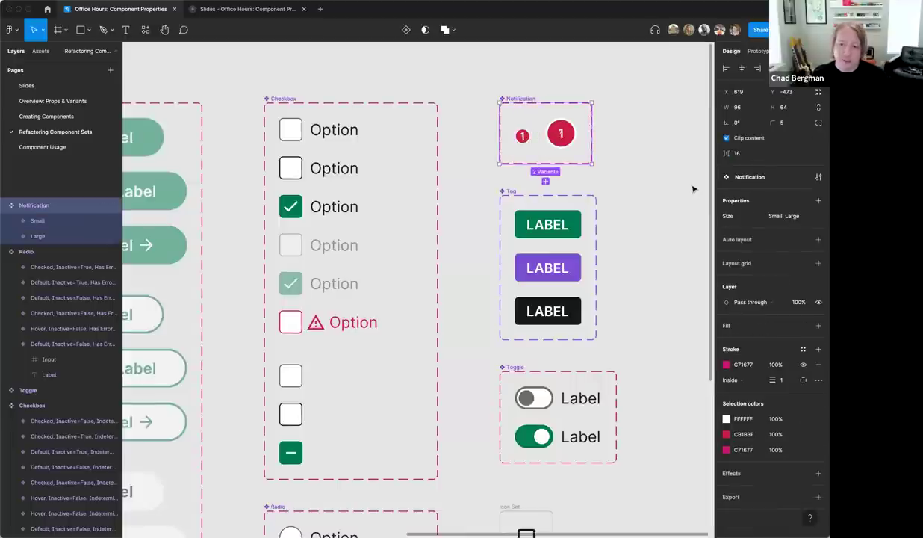
click(614, 129)
double_click(563, 136)
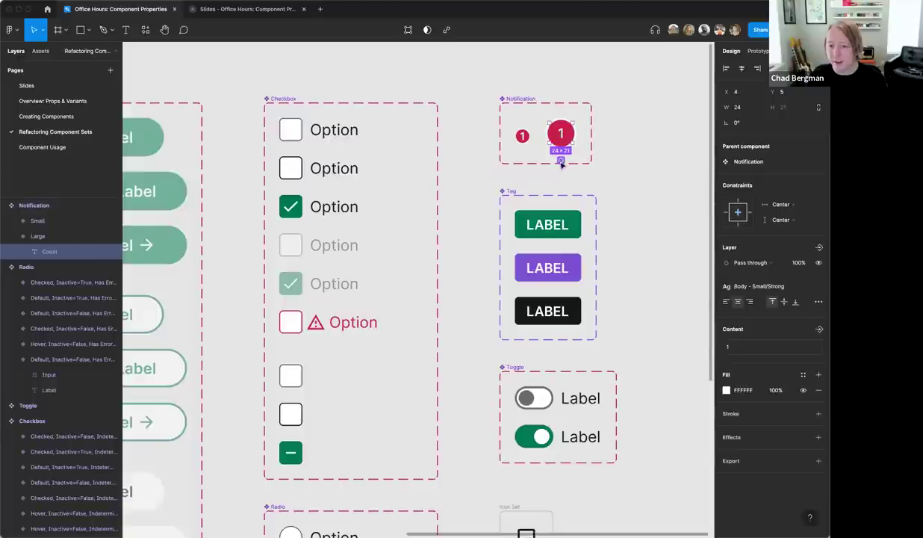
shift+click(522, 136)
click(819, 344)
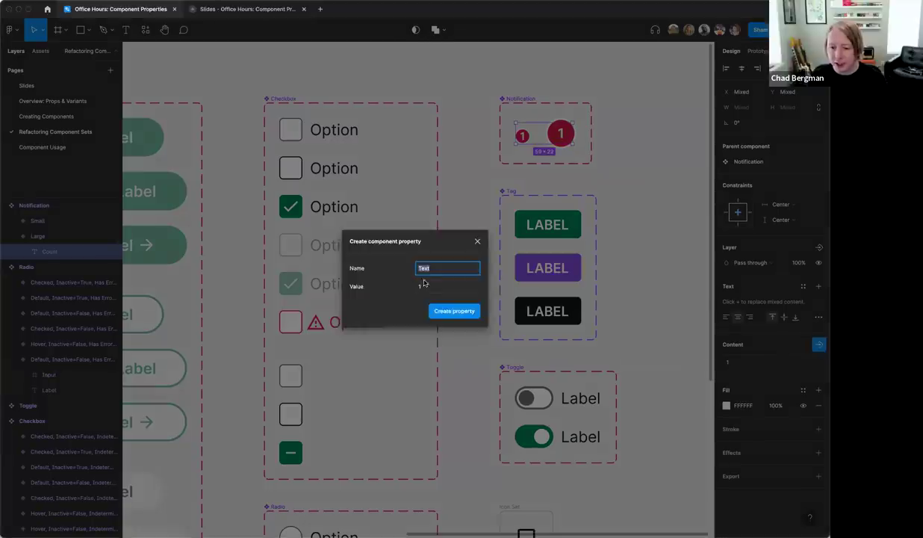
text(count)
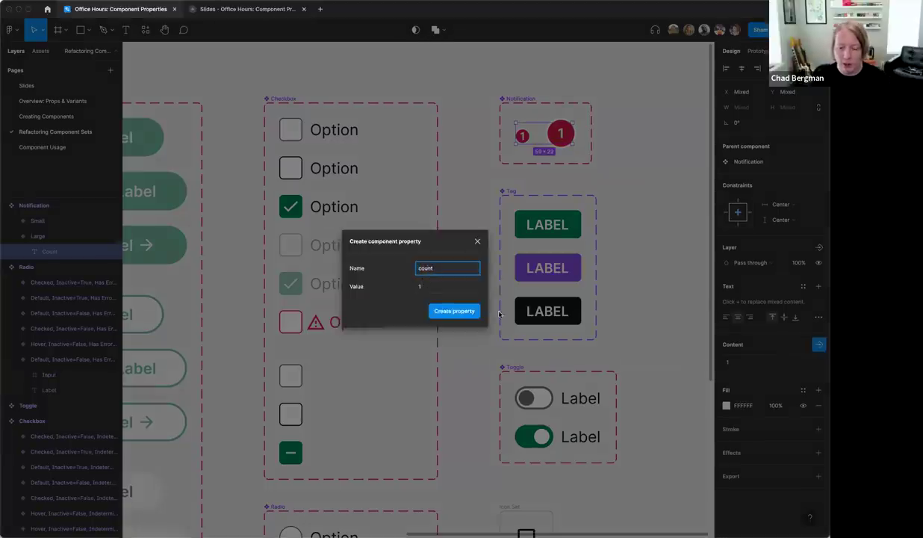
click(450, 313)
click(671, 183)
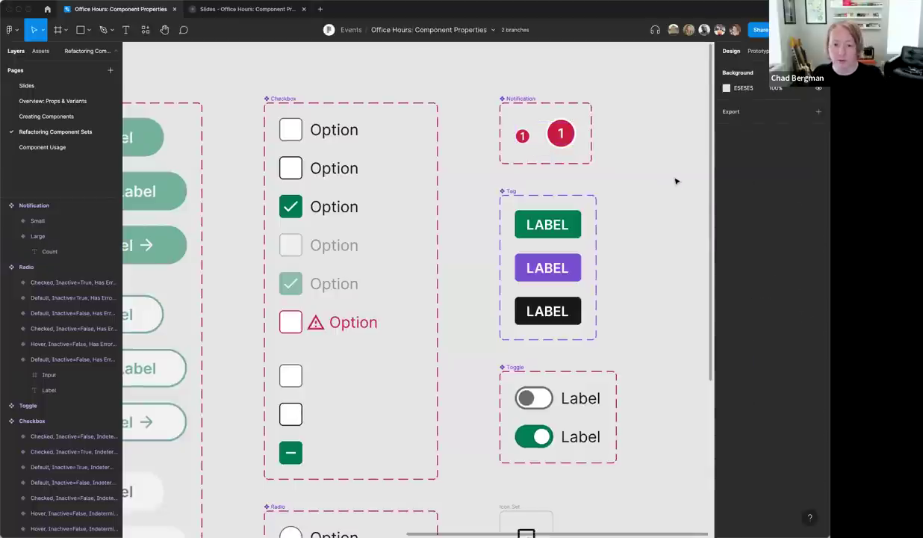
scroll(671, 187, down, 5)
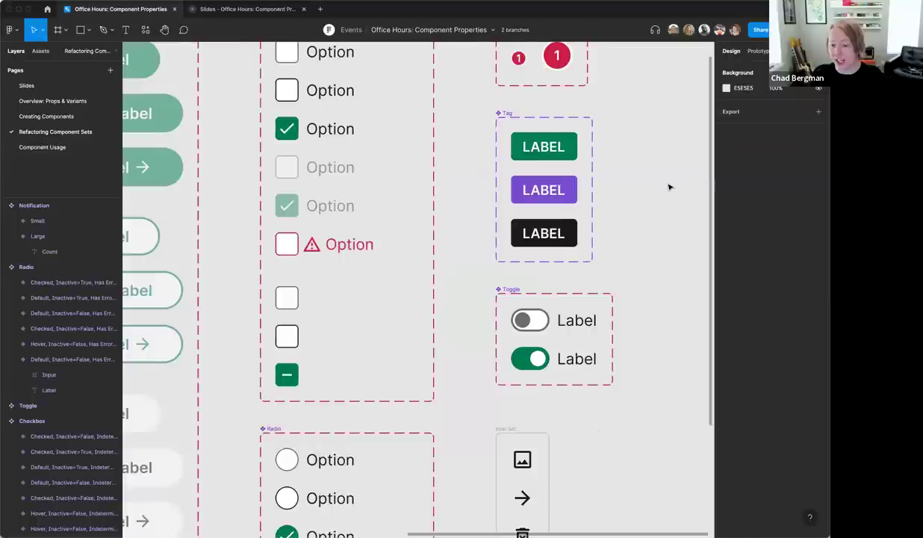
scroll(649, 231, down, 3)
scroll(649, 230, right, 3)
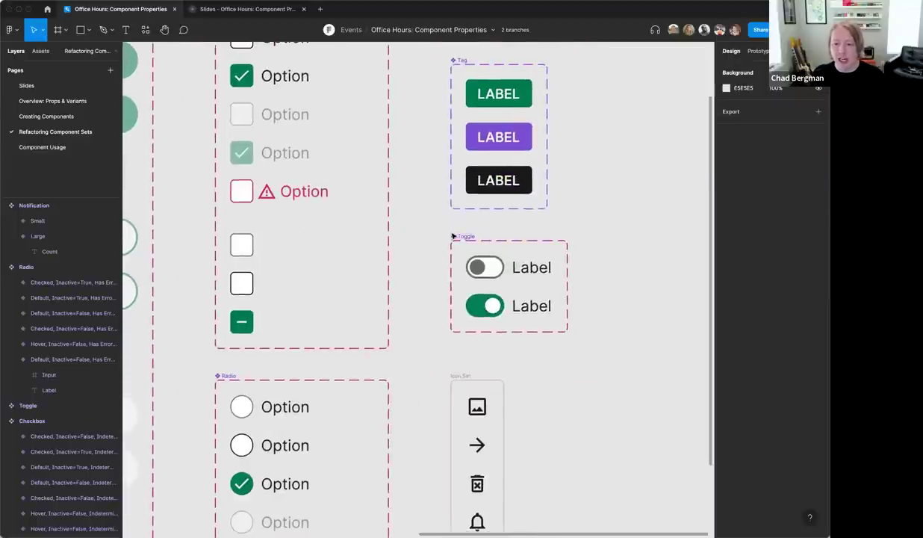
click(507, 258)
scroll(504, 260, down, 5)
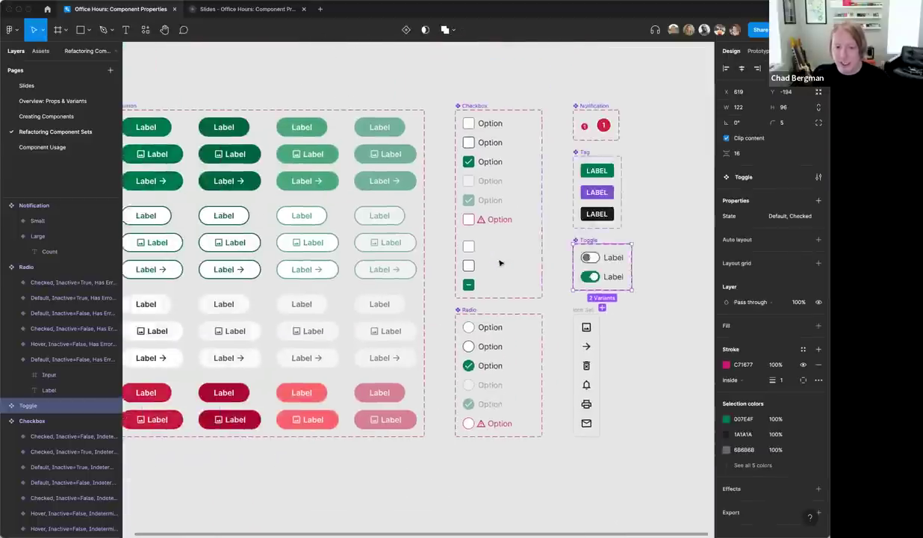
scroll(499, 263, up, 1)
scroll(499, 263, left, 2)
click(274, 84)
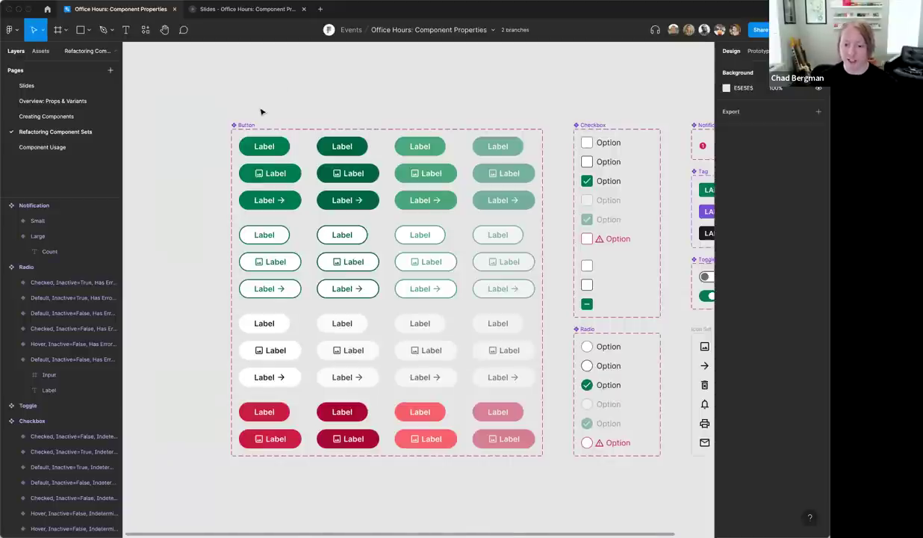
scroll(261, 113, up, 5)
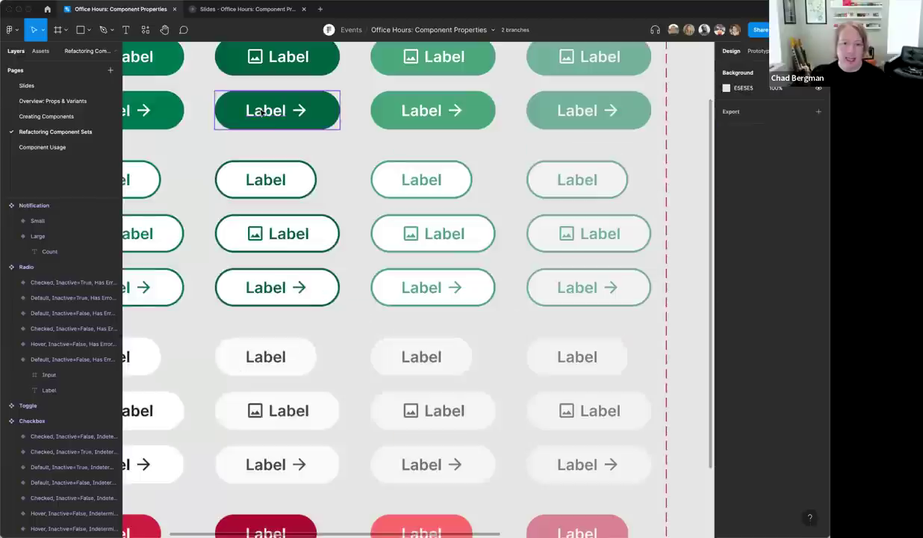
scroll(319, 156, up, 3)
scroll(319, 156, down, 2)
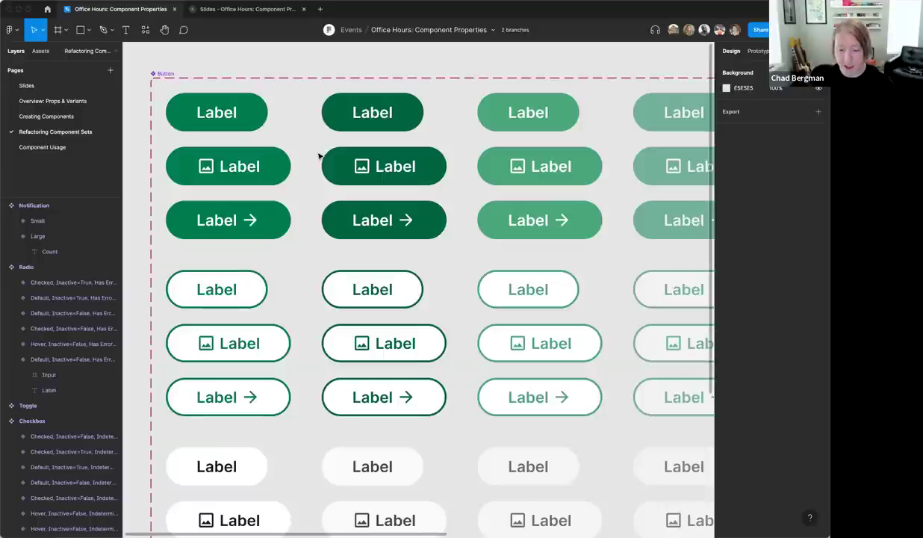
key(minus)
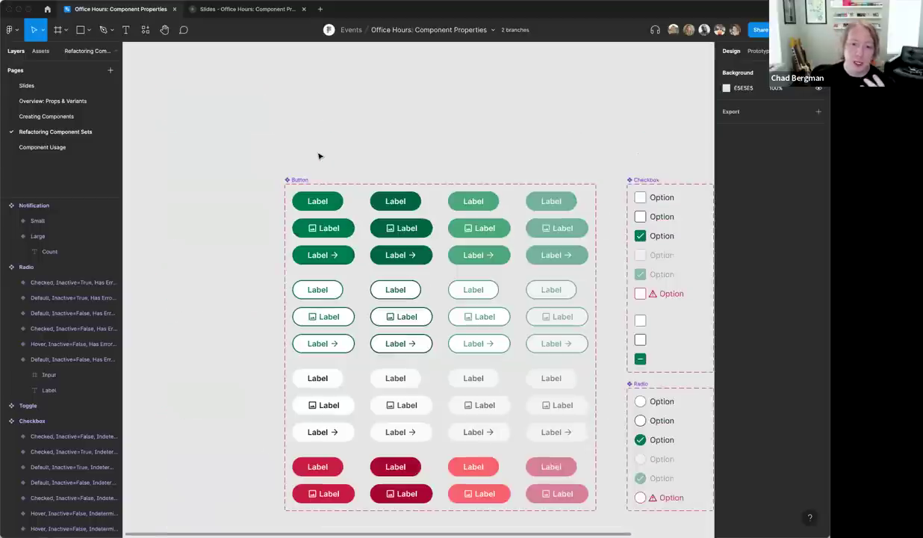
scroll(316, 157, down, 2)
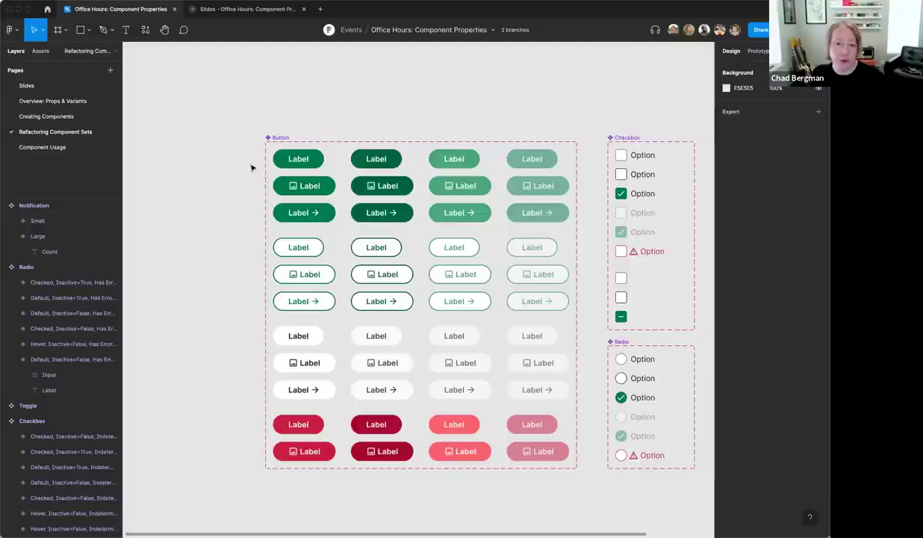
scroll(252, 167, up, 5)
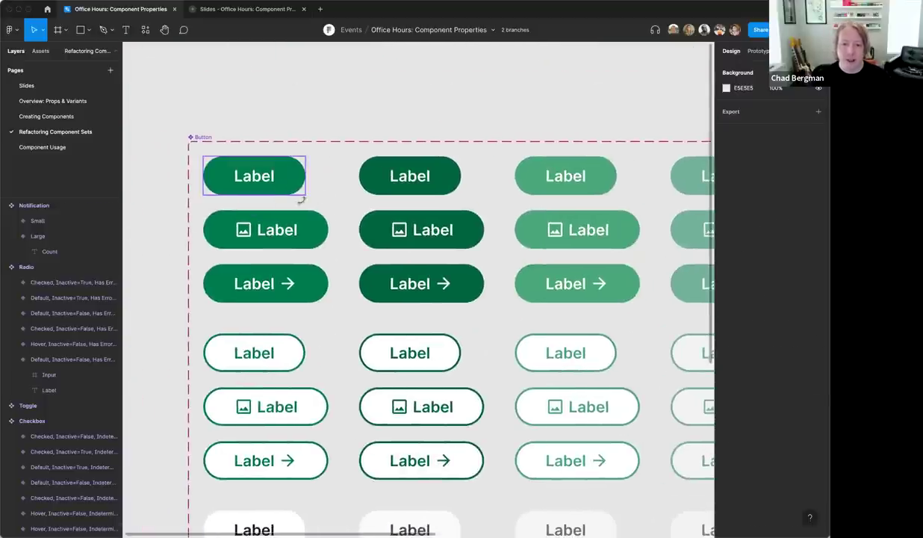
Paste the image icon before the Label in each of the four top-row buttons
click(280, 185)
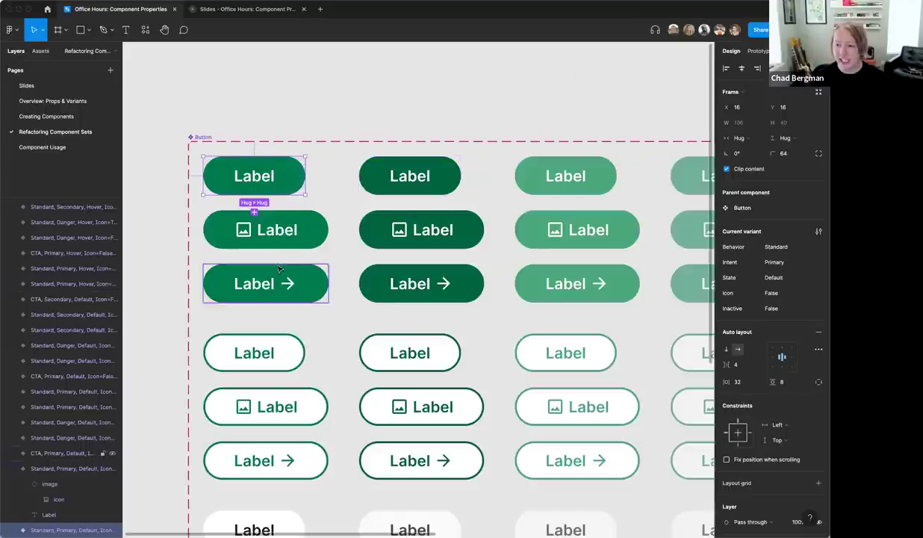
click(475, 93)
scroll(476, 90, right, 3)
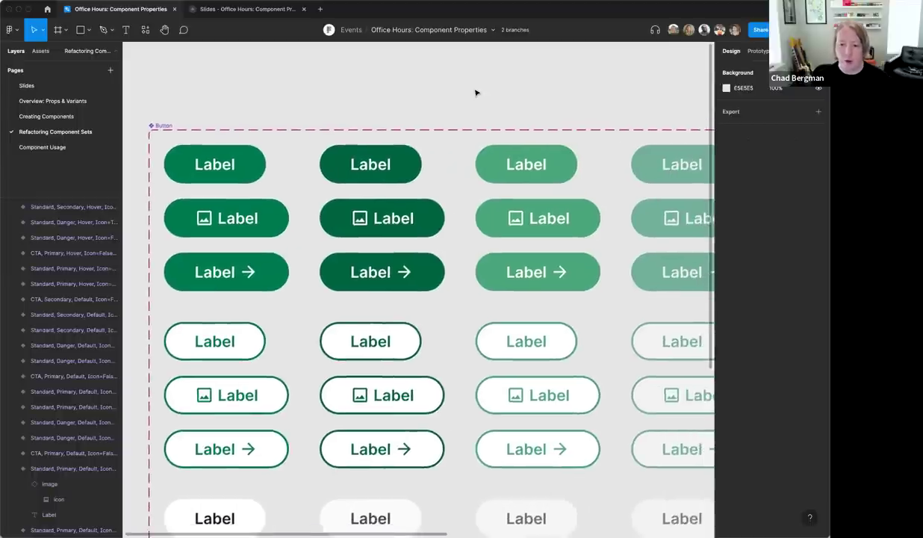
click(212, 217)
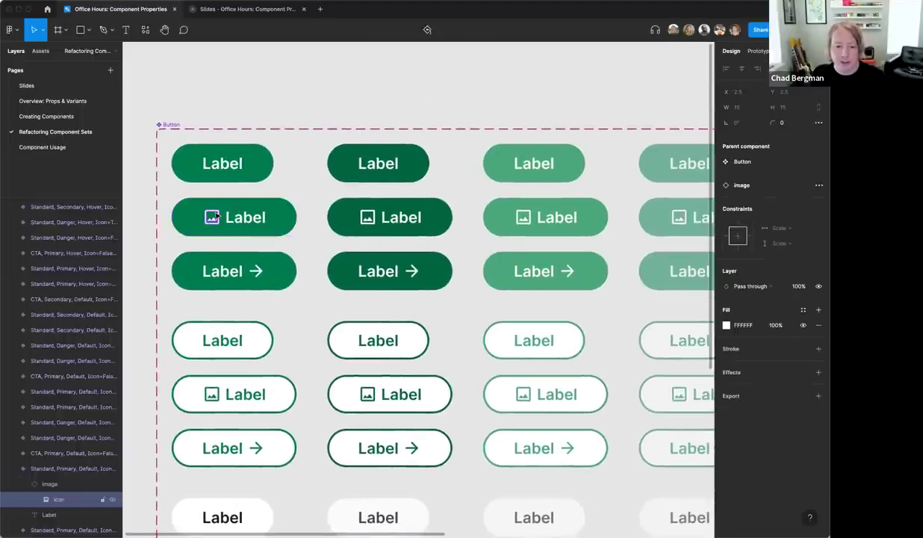
key(shift+Return)
scroll(204, 114, right, 2)
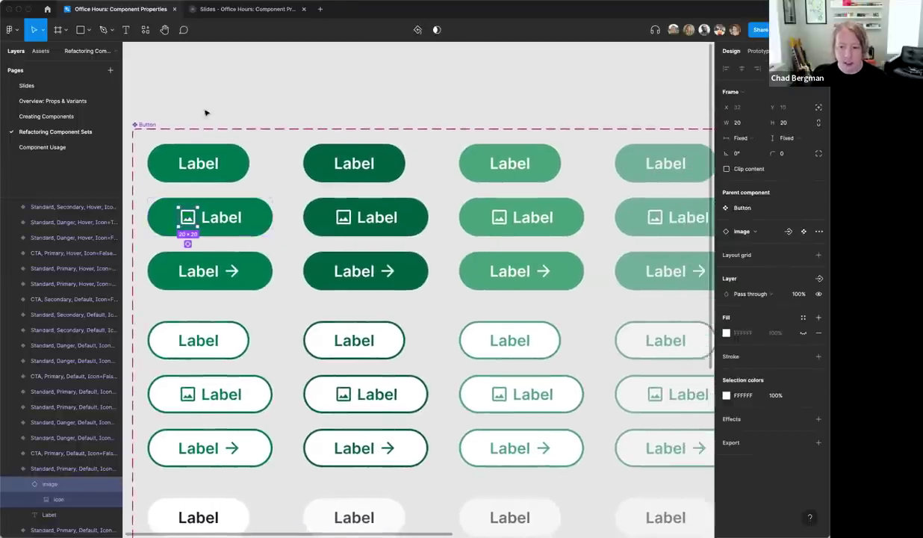
drag(161, 103, 691, 182)
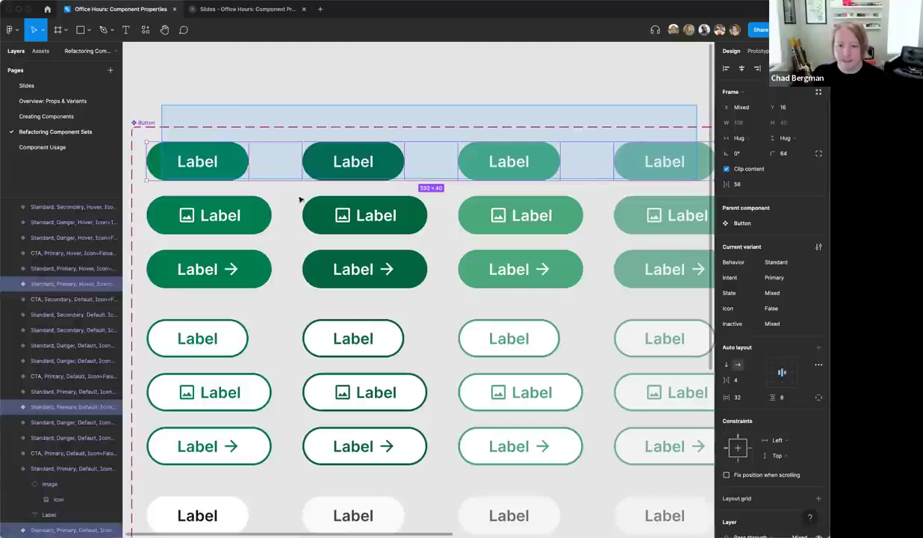
key(ctrl+v)
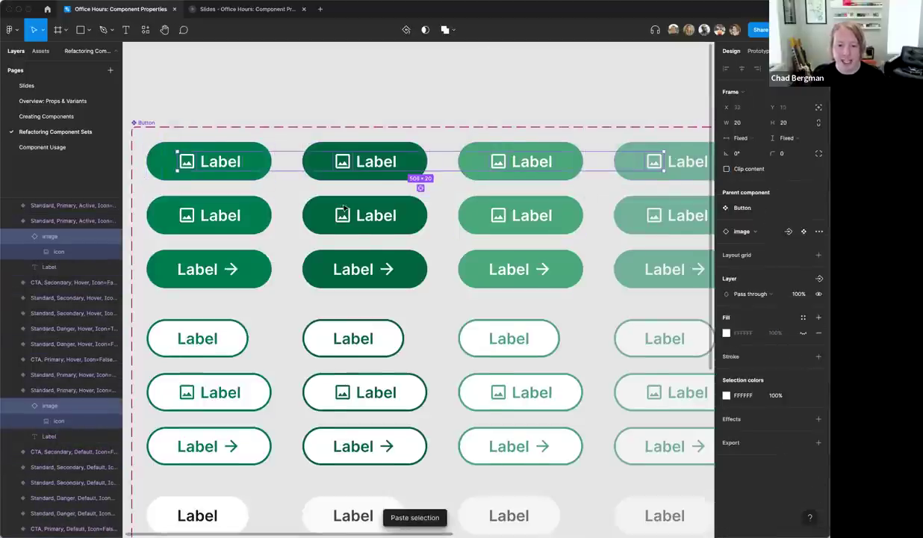
key(Left)
scroll(329, 224, up, 1)
Add the arrow_forward icon after the Label in the four top-row buttons
click(236, 278)
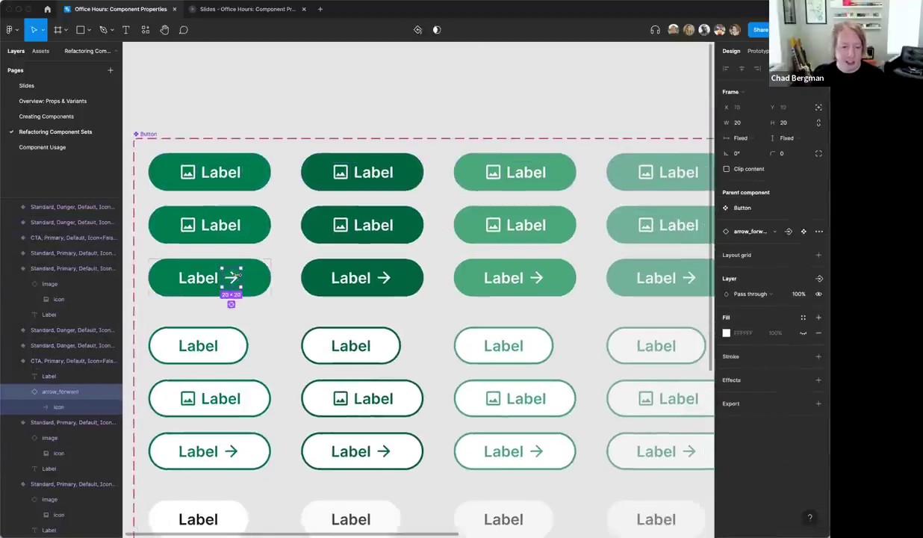
drag(157, 109, 700, 198)
key(ctrl+v)
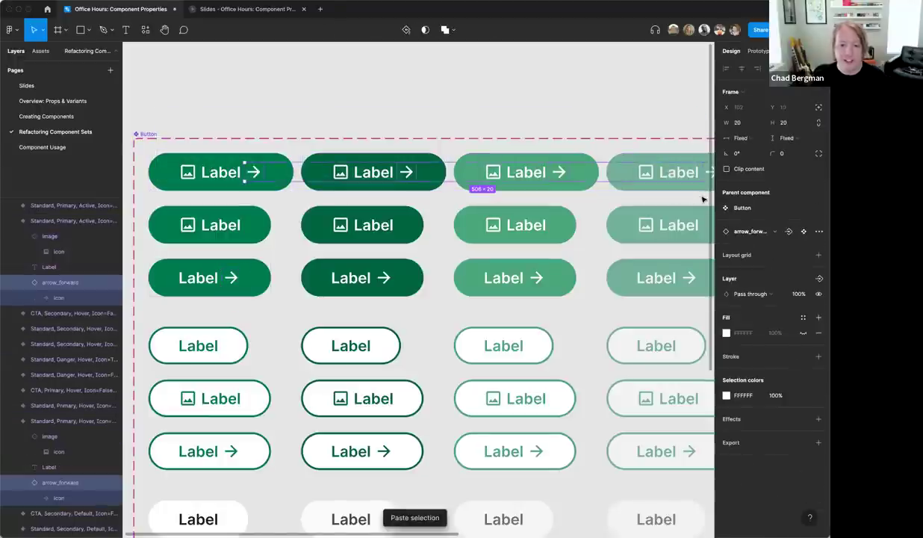
click(394, 84)
key(minus)
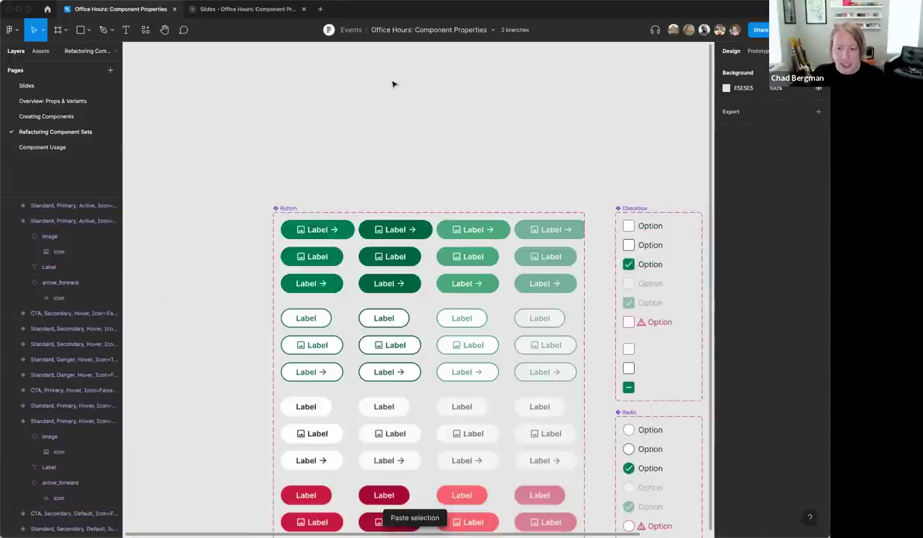
scroll(375, 248, down, 2)
scroll(375, 248, down, 1)
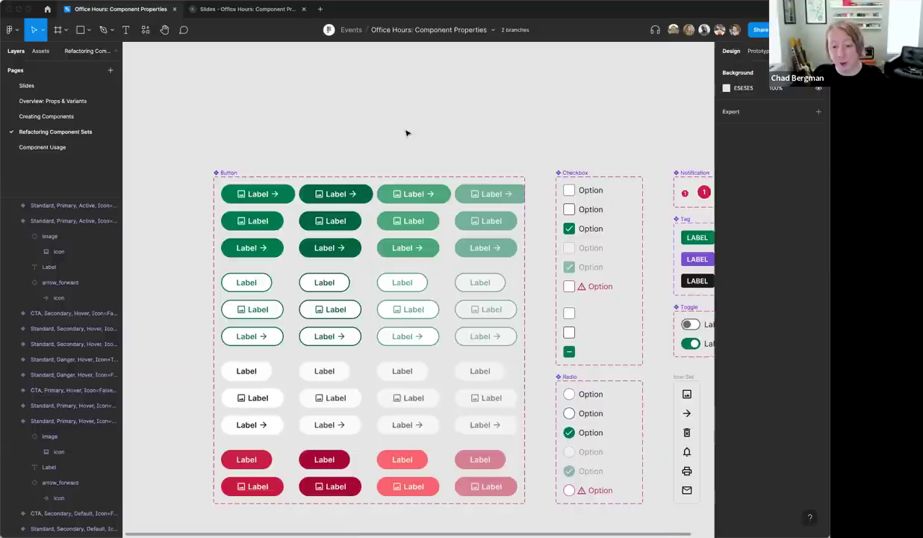
scroll(406, 133, down, 2)
Run Unhide all objects from quick actions to reveal the Button set's hidden icons
key(super+slash)
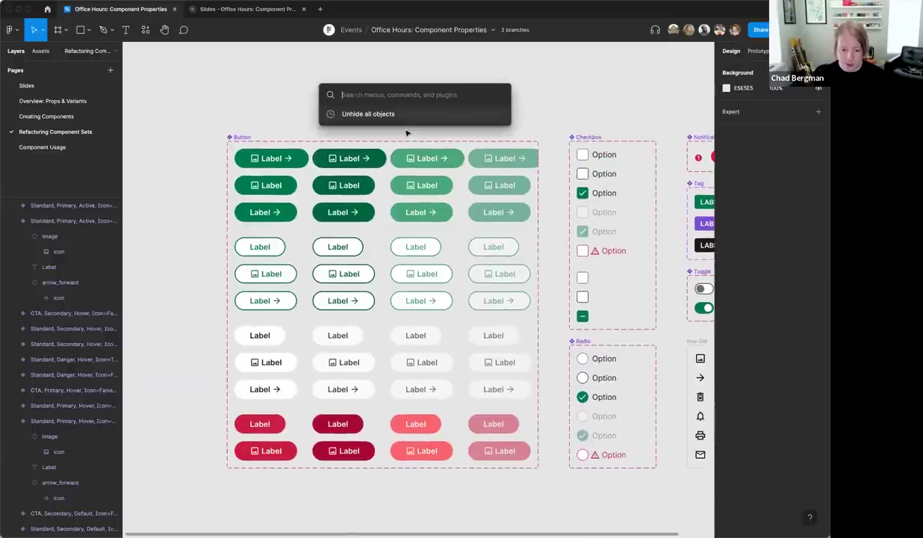
text(un)
key(Return)
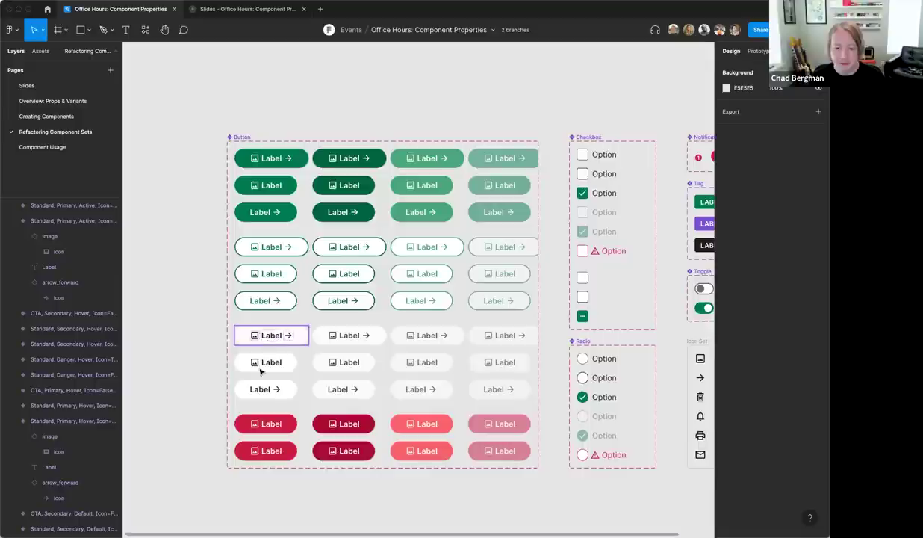
scroll(196, 177, up, 5)
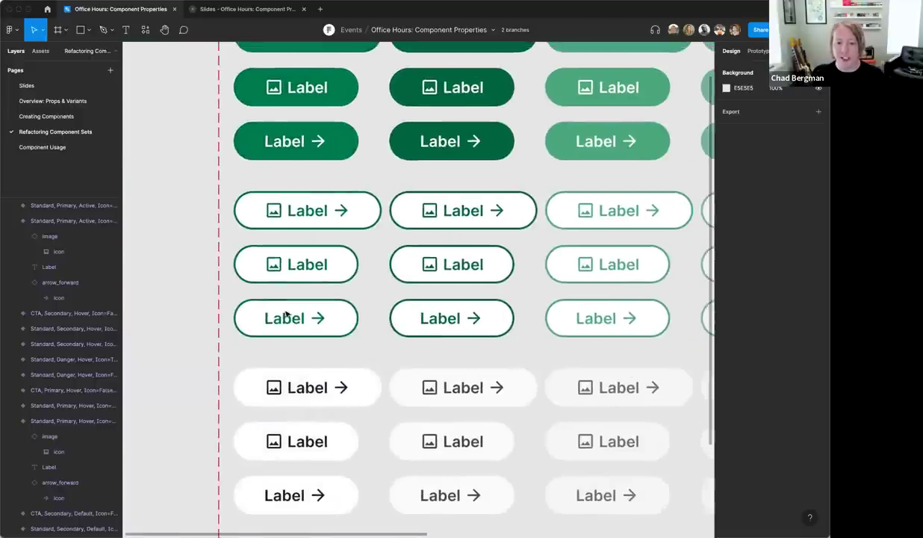
scroll(356, 62, right, 2)
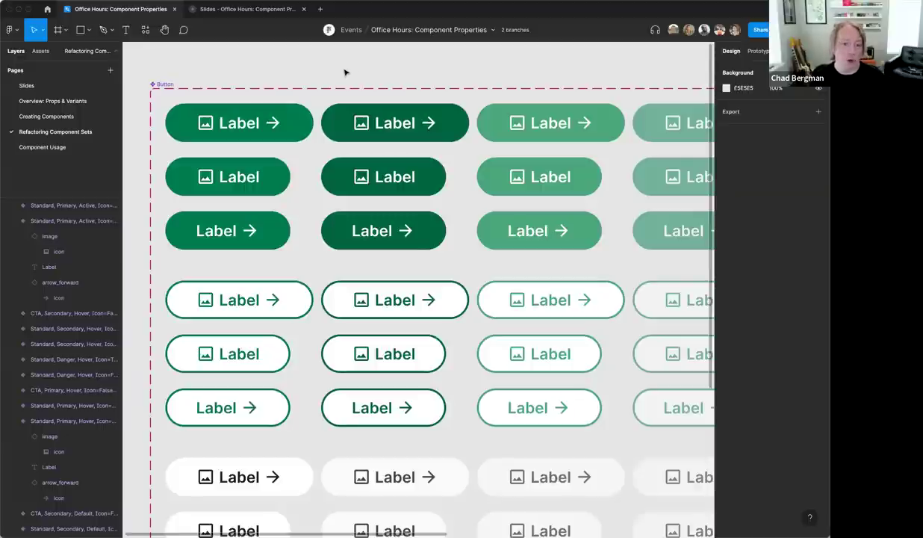
Select the matching image icon layers across all Button variants and start a boolean property
click(205, 121)
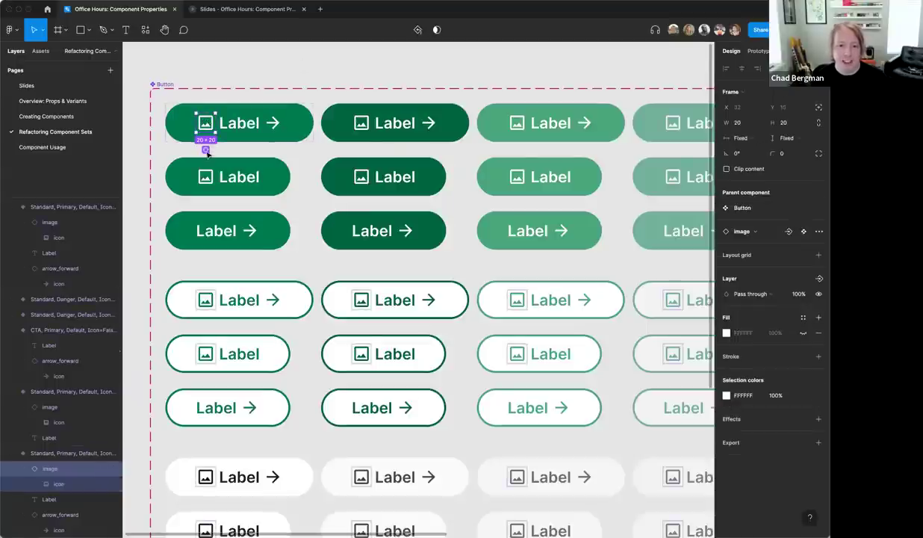
key(super+alt+a)
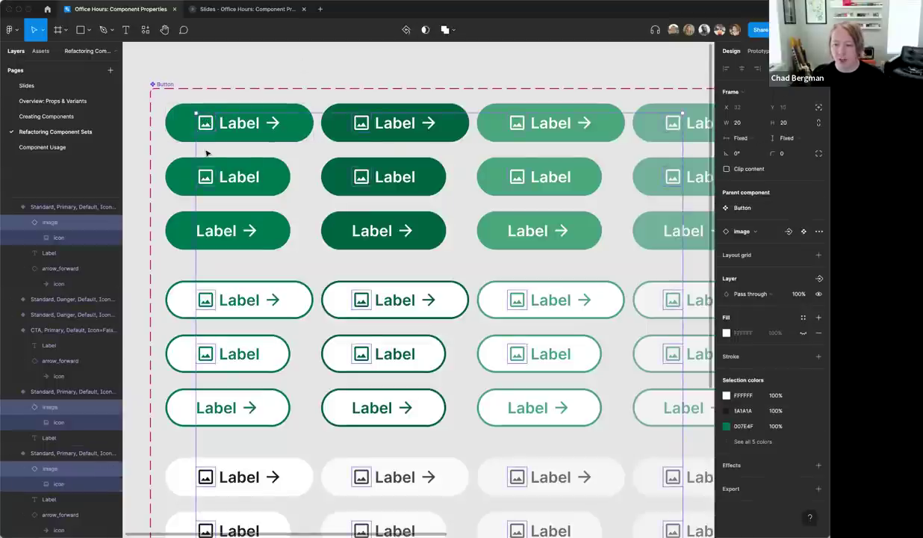
key(shift+1)
key(plus)
scroll(505, 220, right, 1)
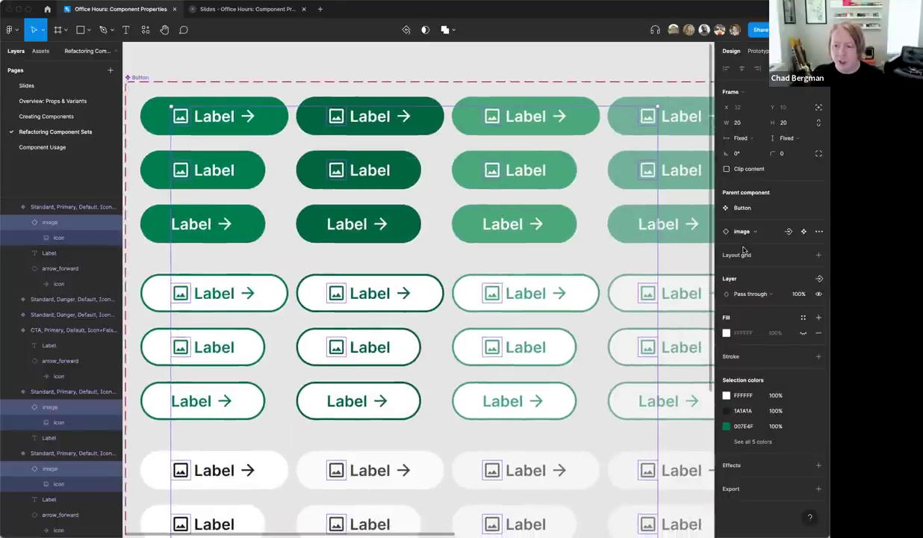
click(820, 279)
key(BackSpace)
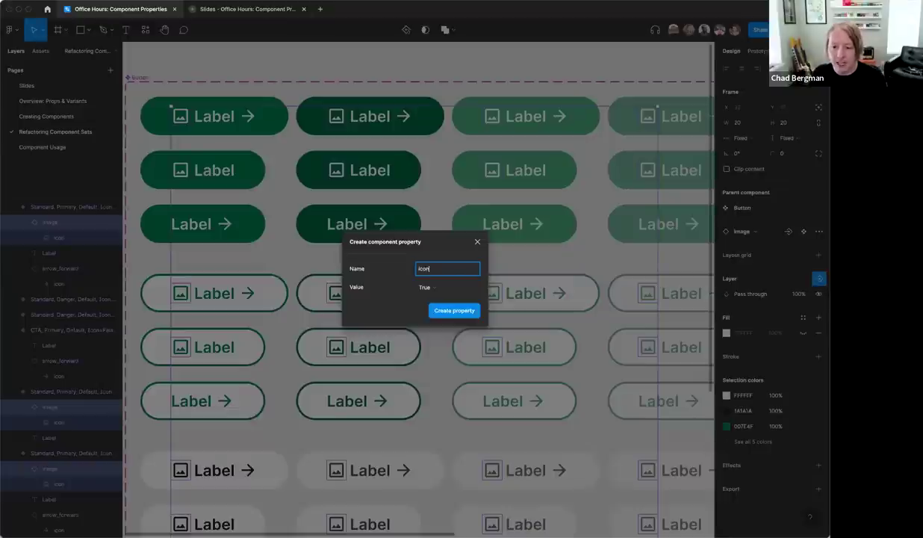
key(Return)
scroll(470, 214, left, 2)
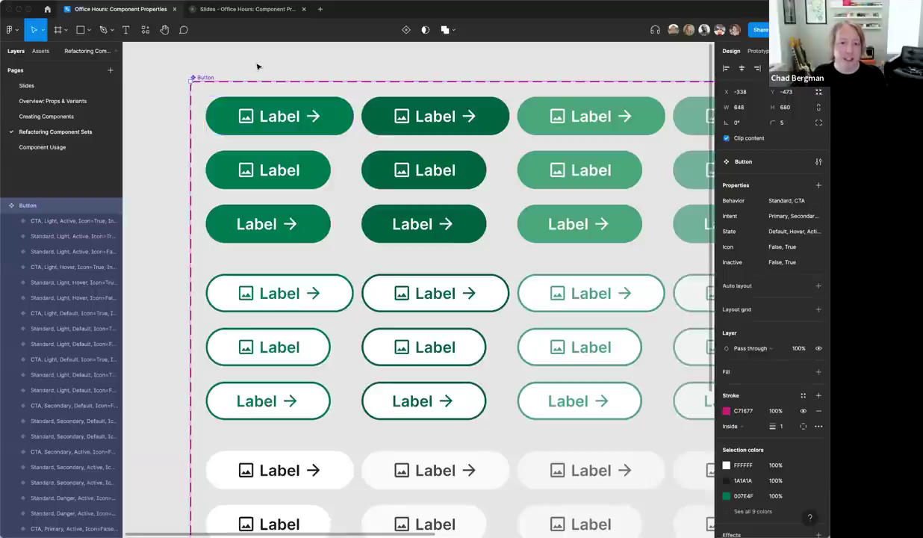
key(Escape)
Reselect the image icons and create a boolean property Icon defaulting to False
click(248, 116)
click(247, 118)
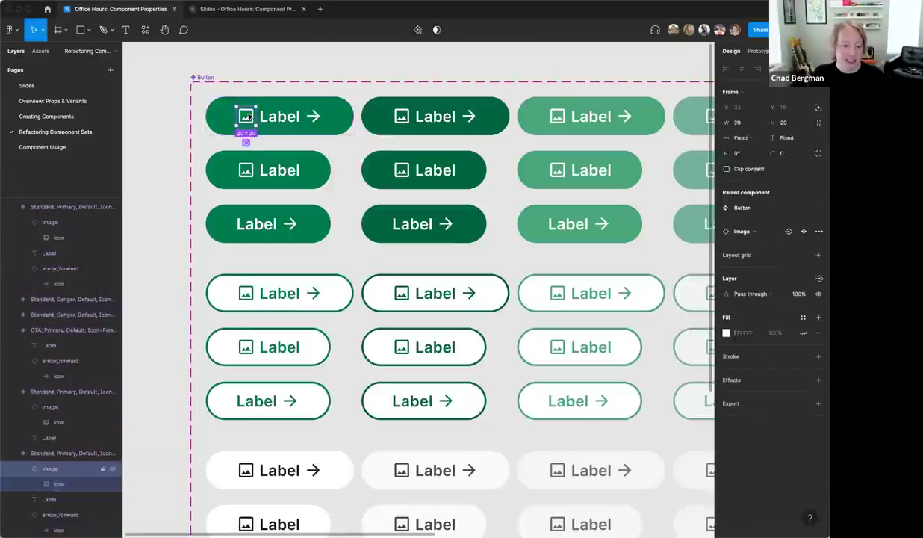
key(super+alt+a)
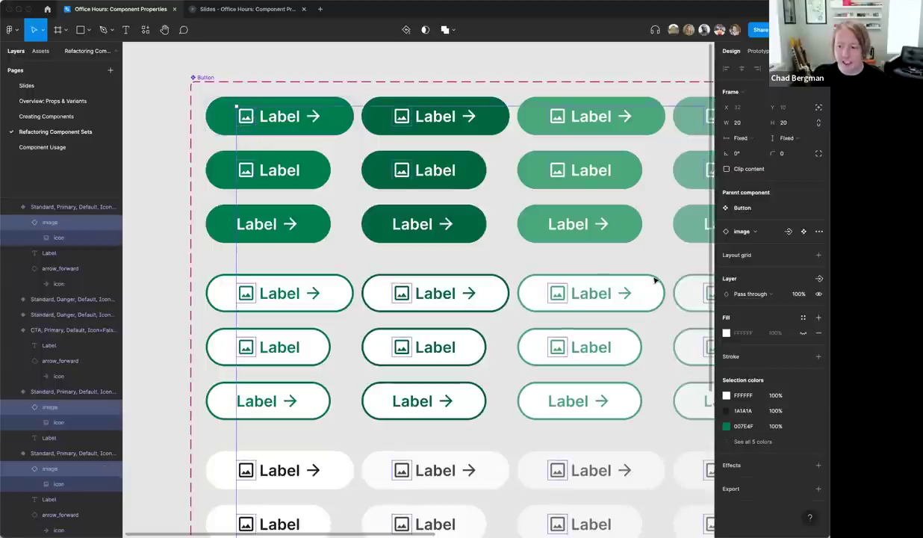
click(820, 279)
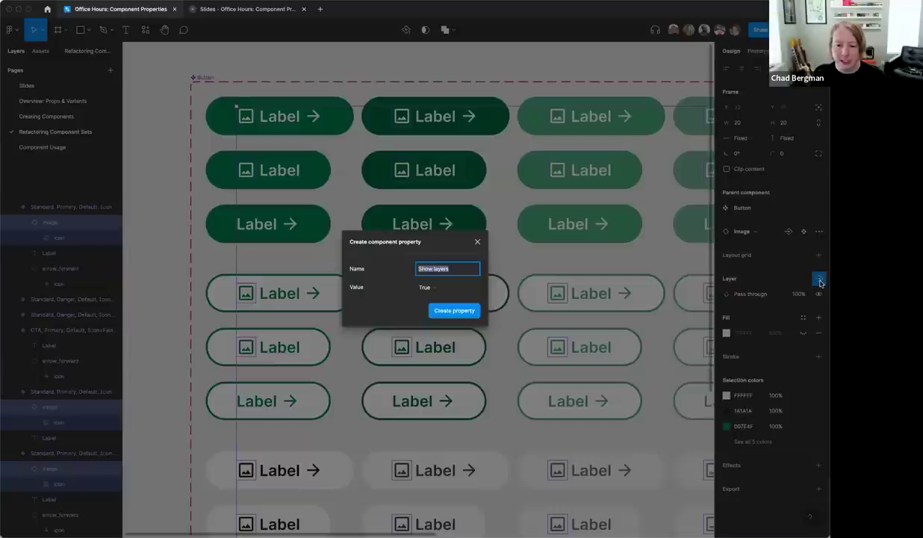
text(Icon)
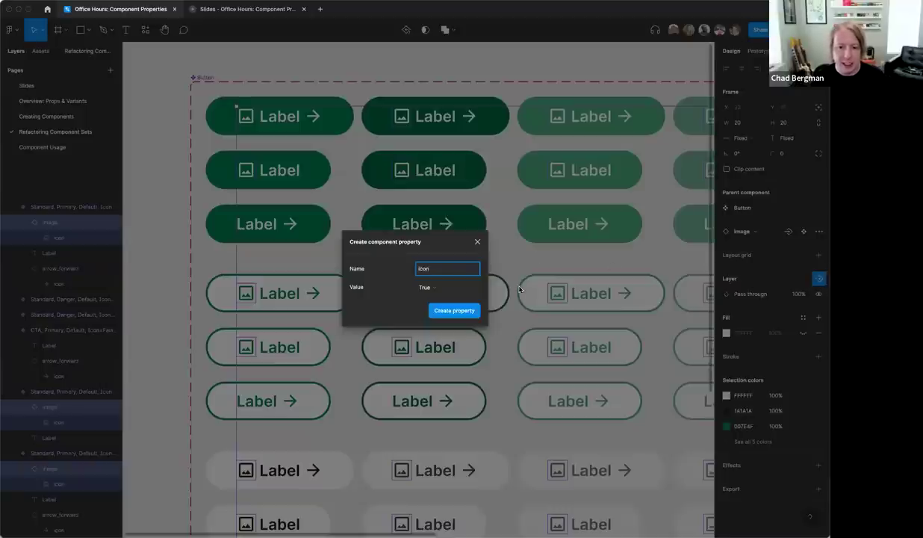
click(424, 287)
click(424, 299)
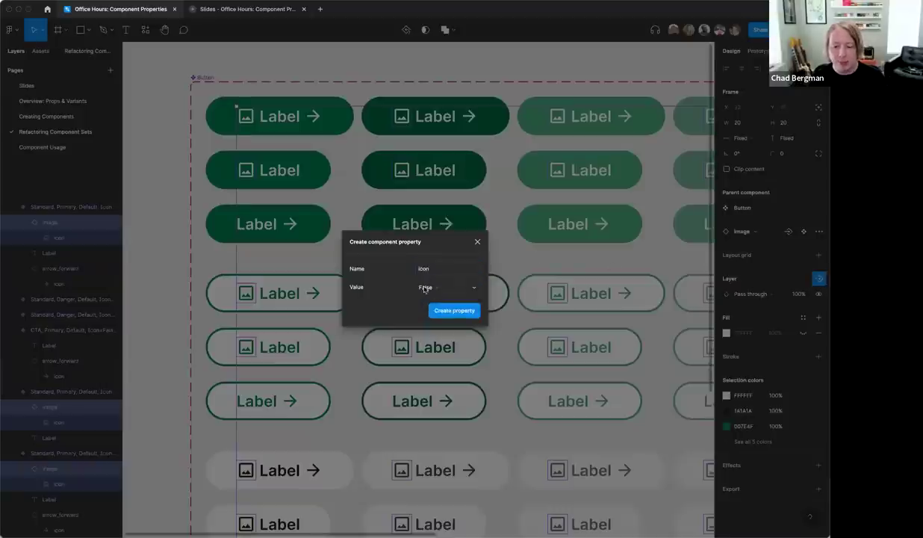
click(454, 310)
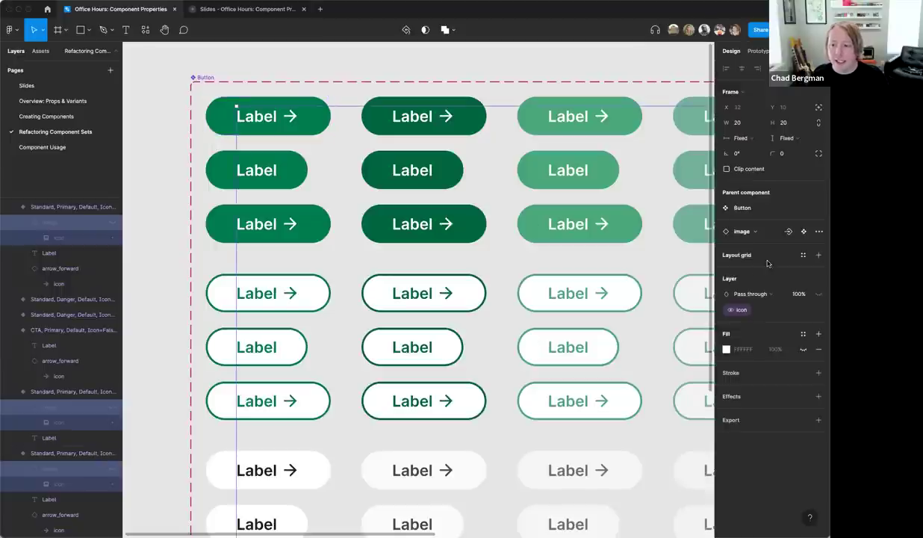
Give the image icon an instance-swap property named useIcon
click(789, 232)
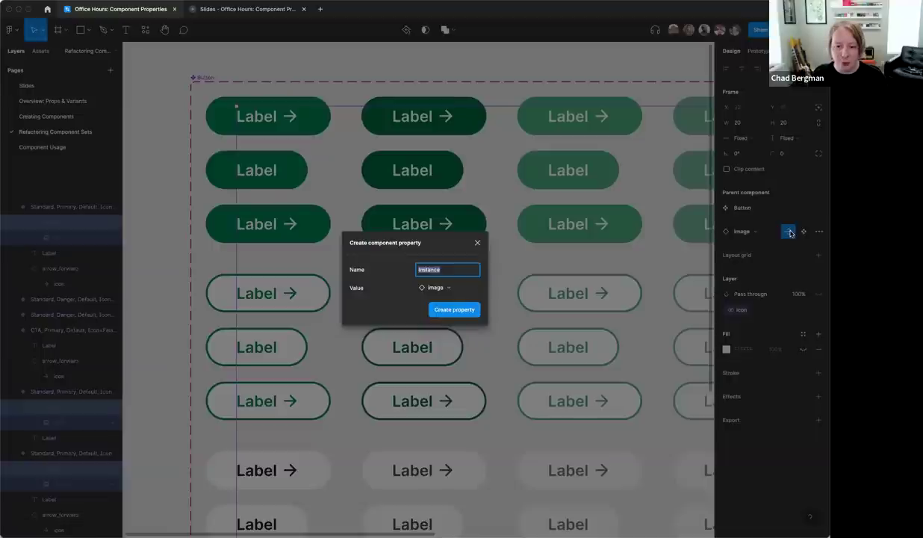
text(useIcon)
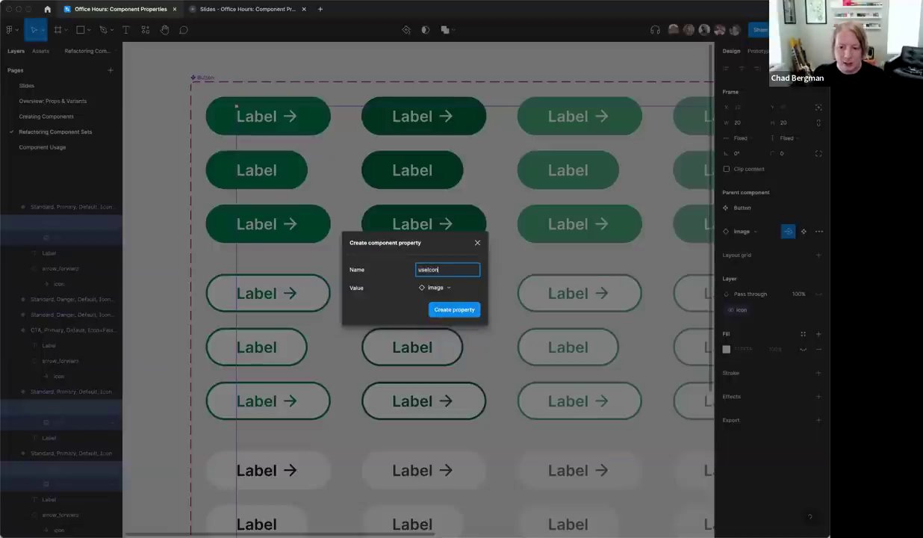
click(471, 312)
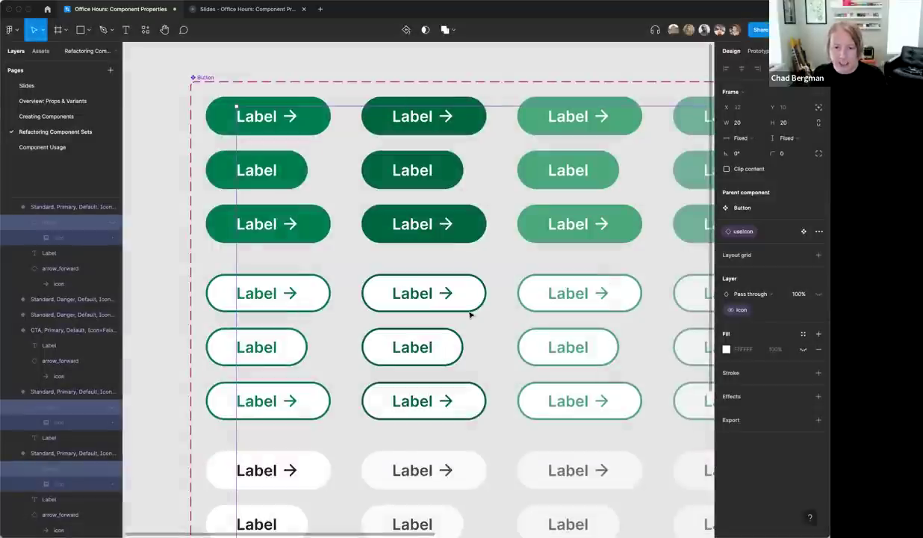
Bind the arrow_forward instances in every variant to a new boolean isCta defaulting to False
click(295, 119)
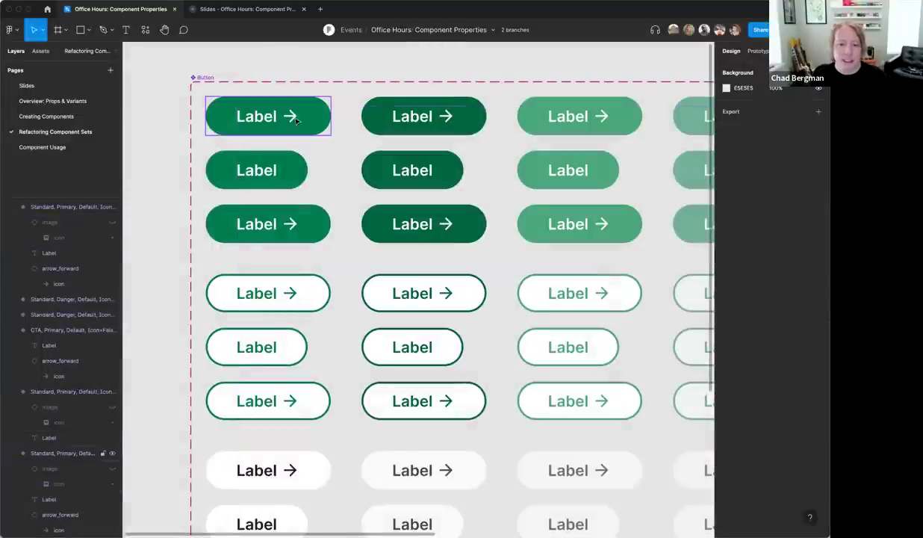
double_click(296, 121)
key(shift+Return)
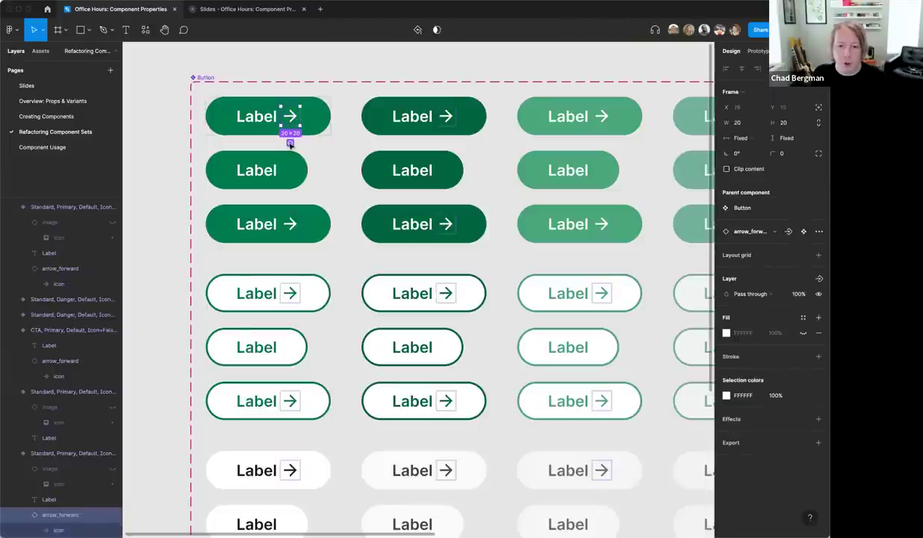
key(super+alt+a)
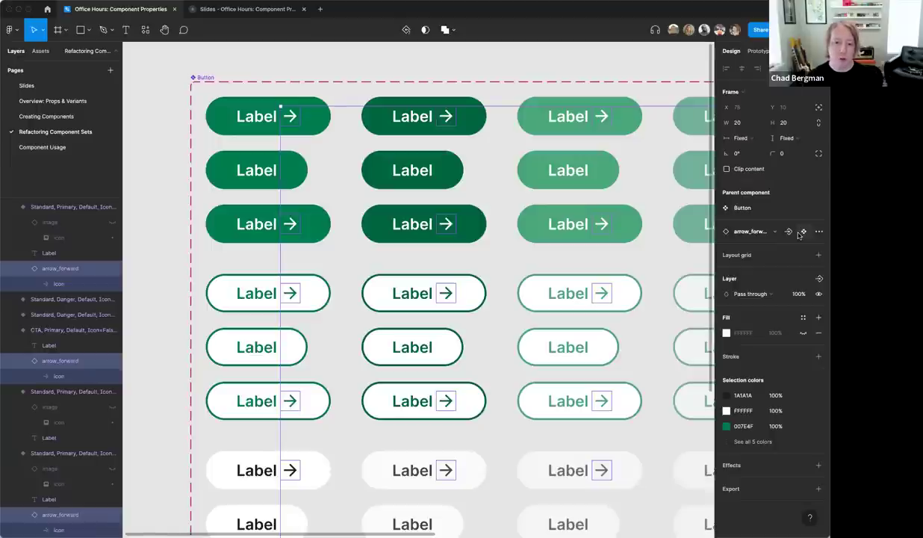
click(819, 279)
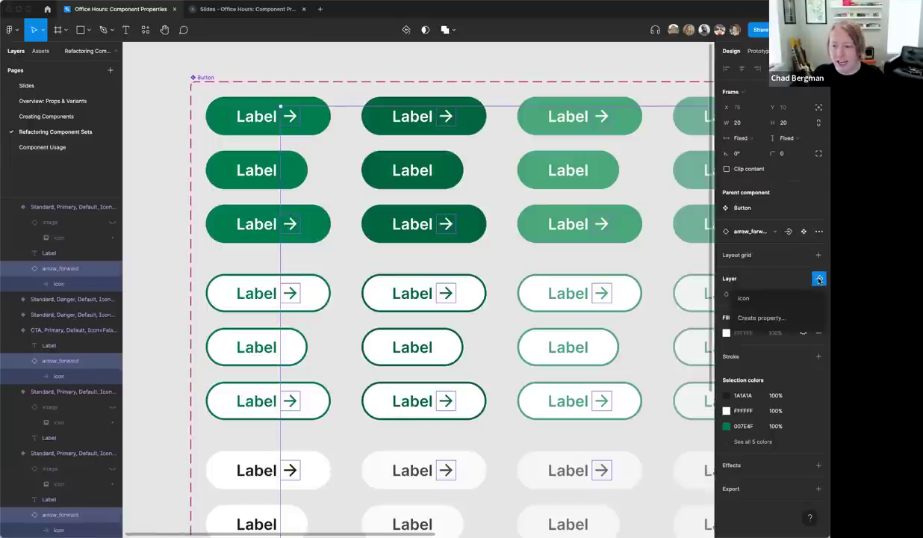
click(761, 318)
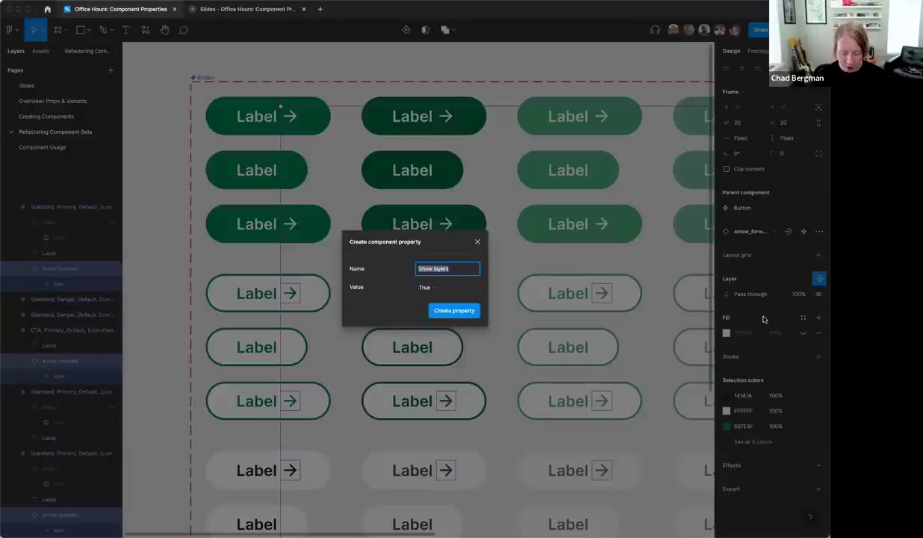
text(Ic)
text(Cta)
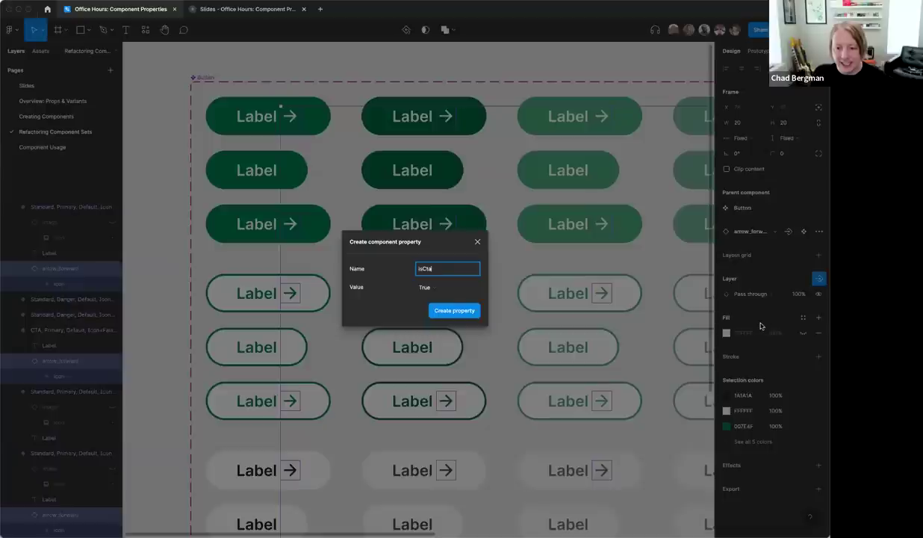
click(425, 288)
click(435, 298)
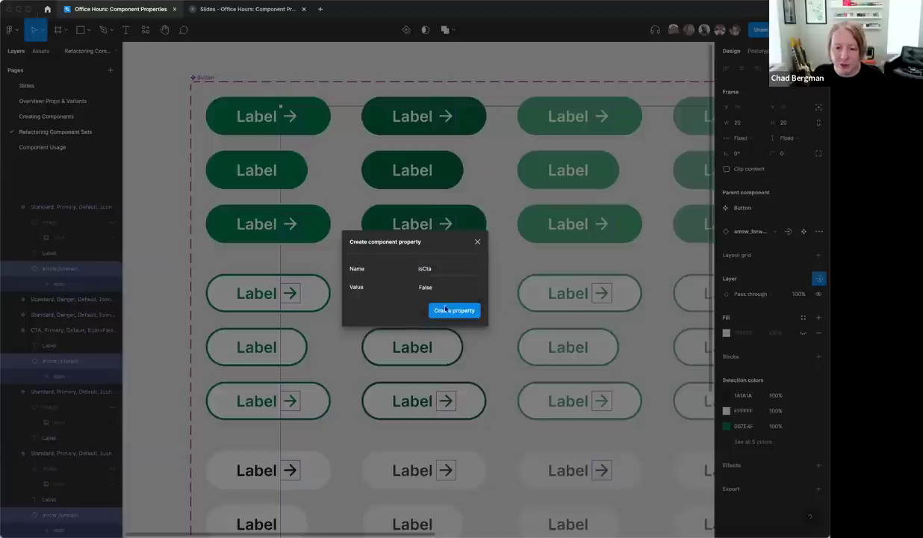
click(448, 311)
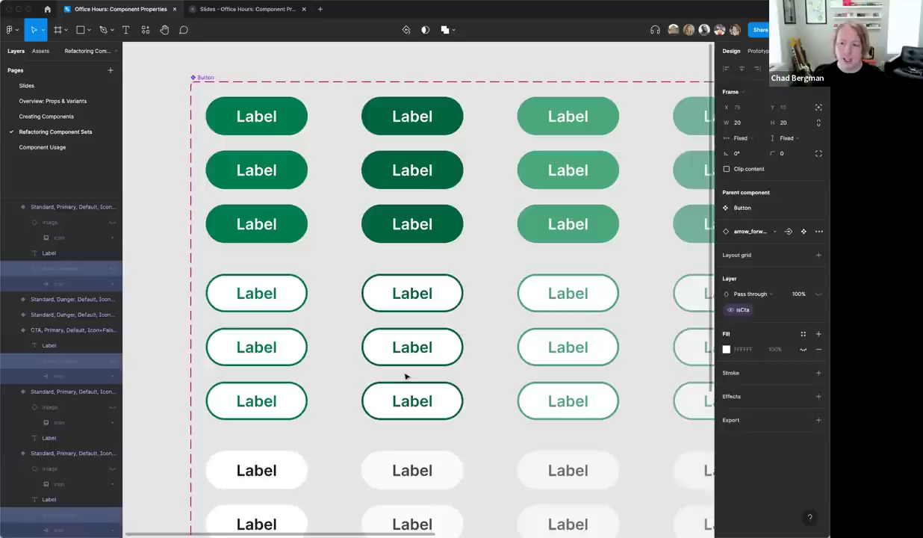
click(313, 71)
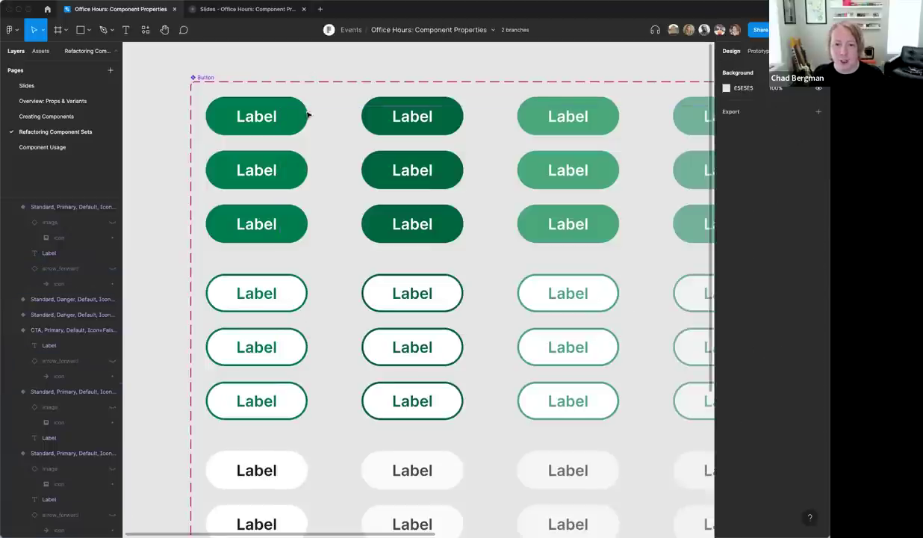
Bind every Button variant's Label text to a new text property label, defaulting to Button
super+click(257, 117)
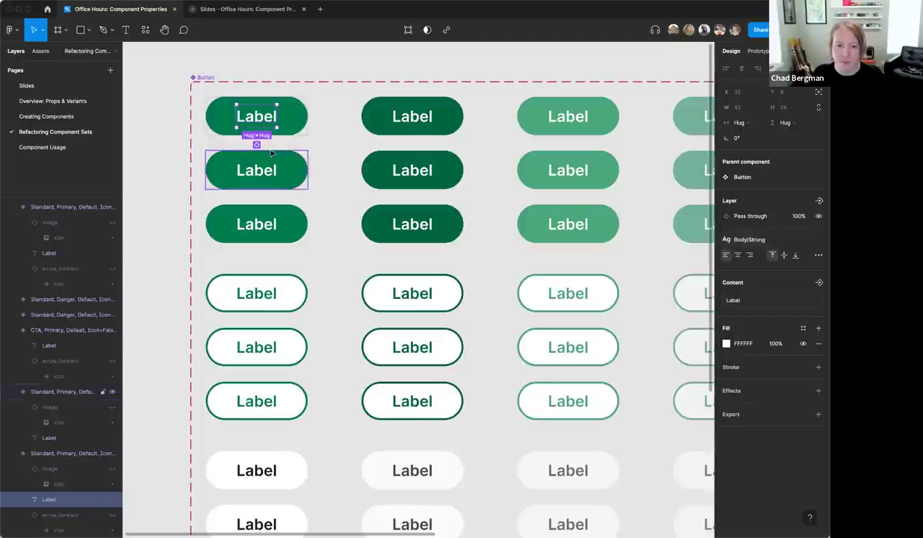
key(alt+super+a)
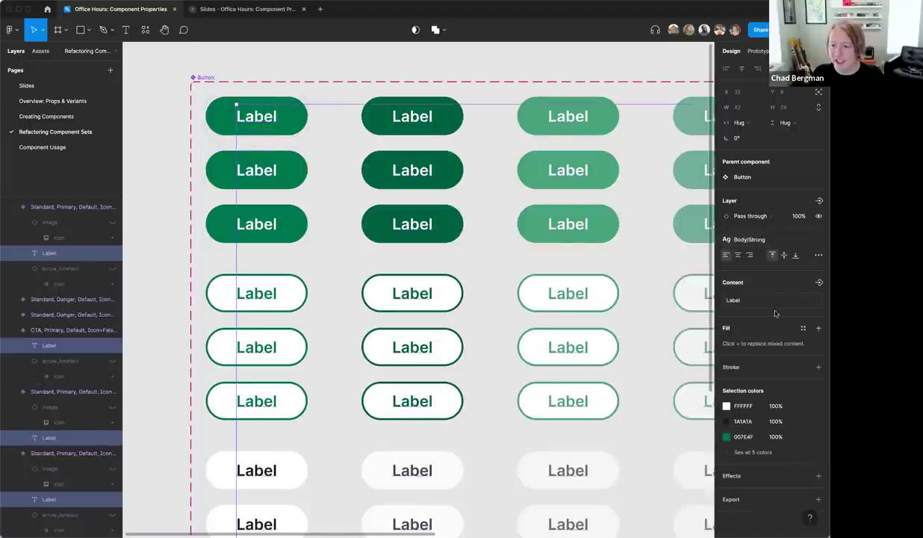
click(818, 282)
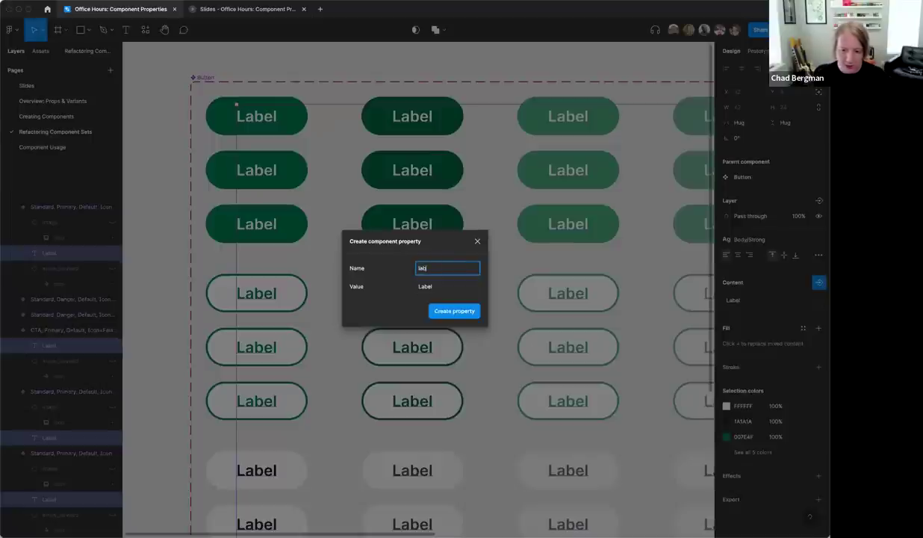
key(Tab)
text(Bu)
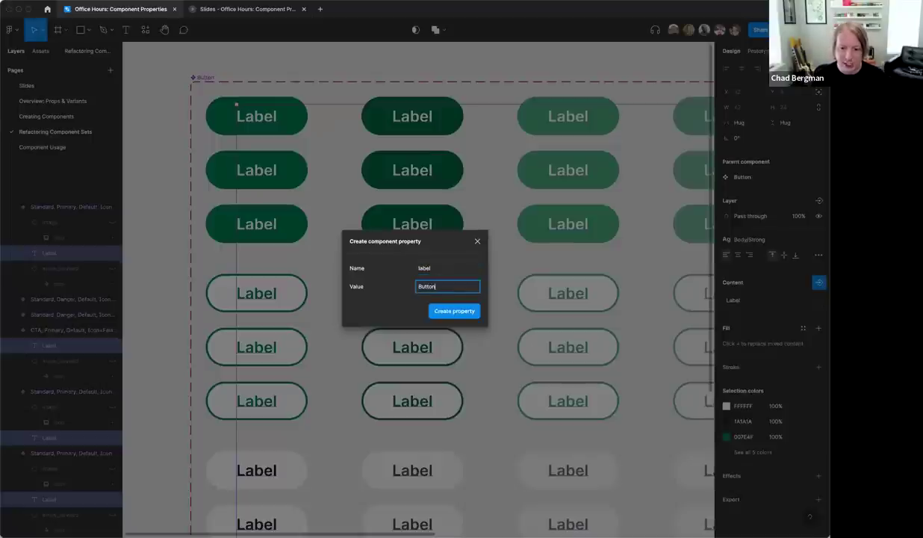
click(469, 311)
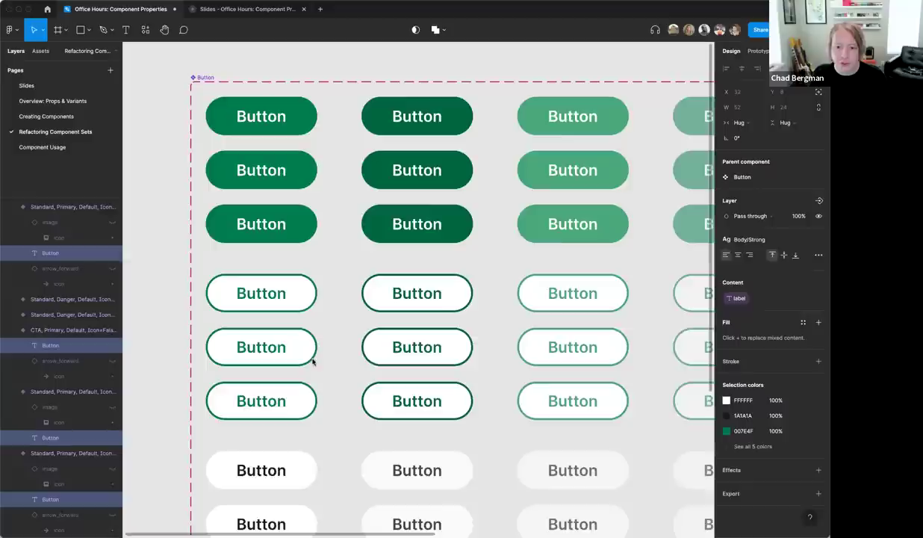
click(149, 263)
key(shift+1)
scroll(146, 263, down, 3)
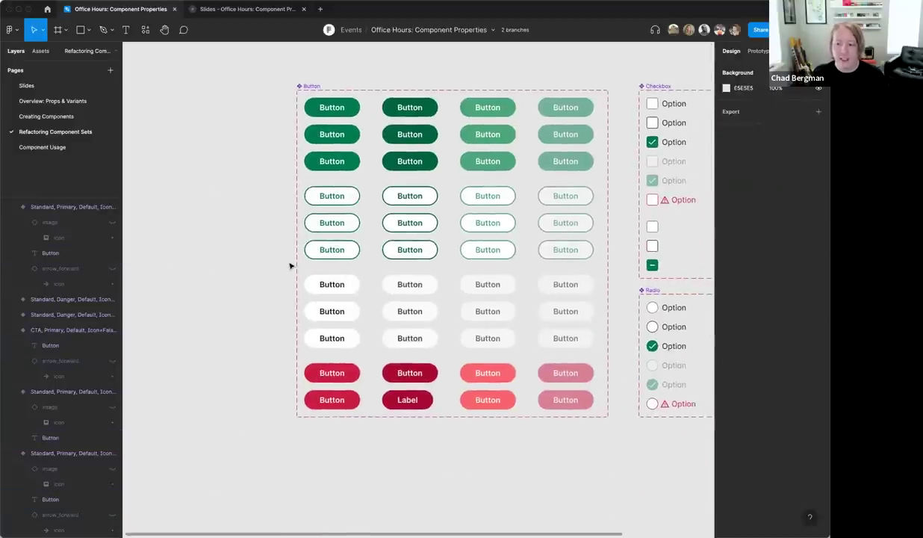
scroll(291, 264, right, 2)
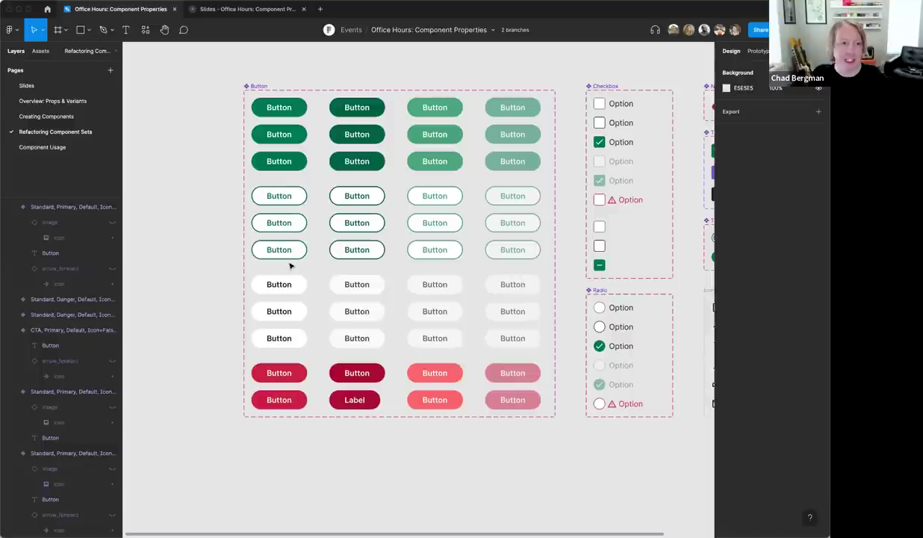
scroll(363, 453, up, 3)
scroll(363, 453, left, 1)
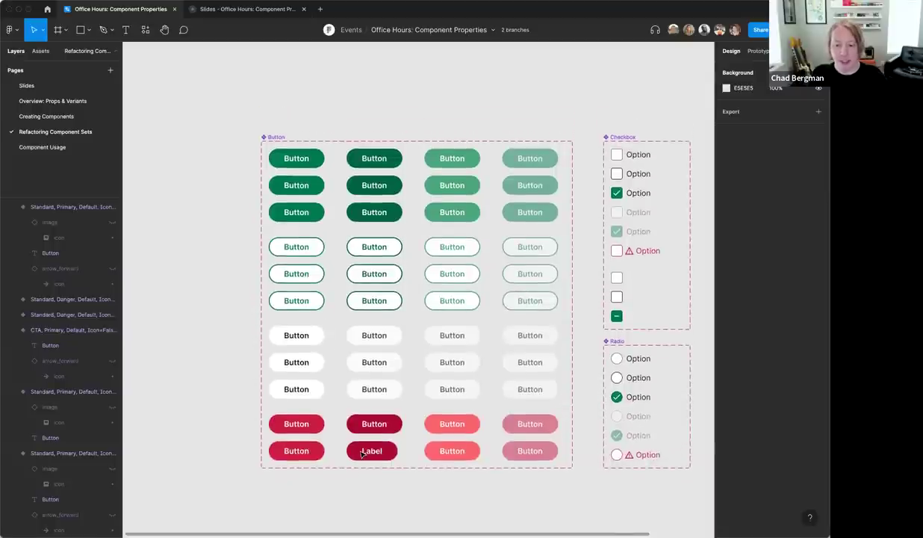
Delete the duplicate green, outlined, white and red button rows, leaving 16 variants
drag(229, 168, 532, 231)
drag(235, 256, 553, 311)
drag(230, 351, 555, 396)
drag(233, 433, 568, 464)
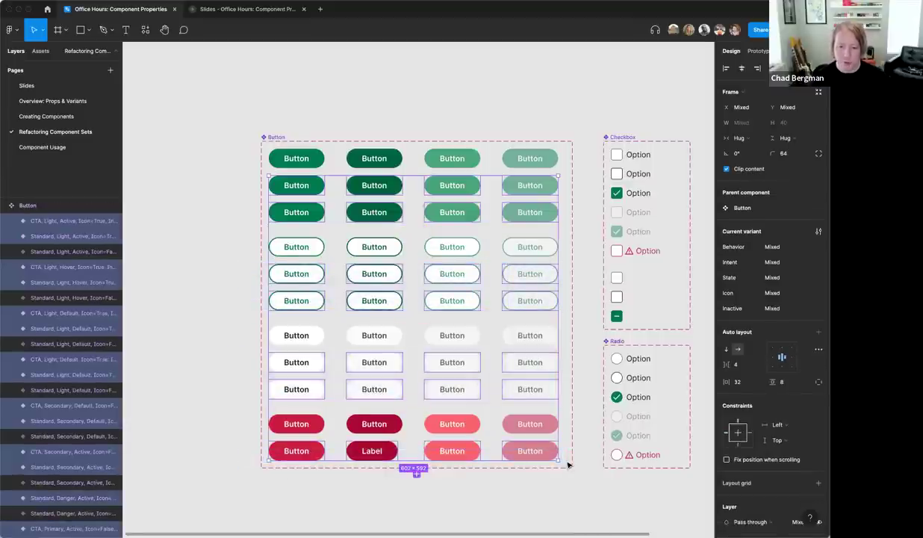
key(Delete)
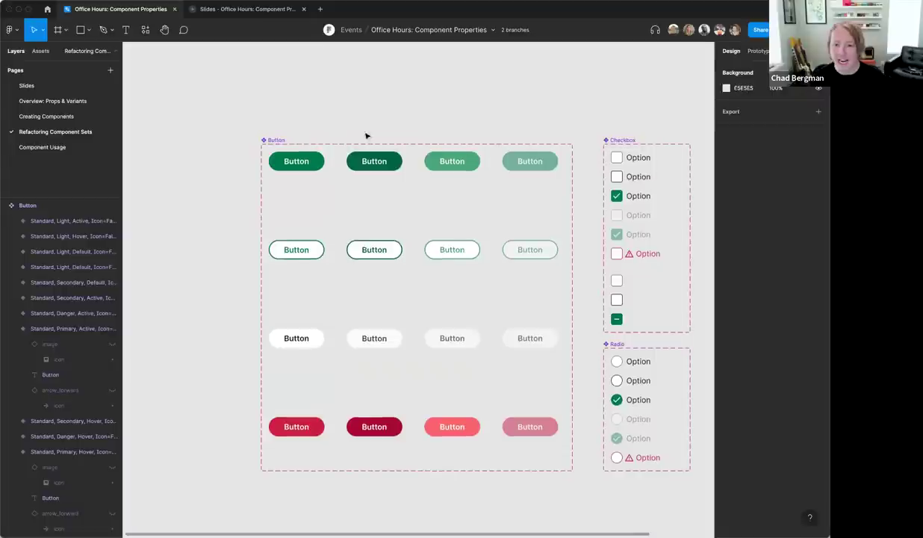
Reorder the Button set's properties so isCta sits above icon
click(275, 140)
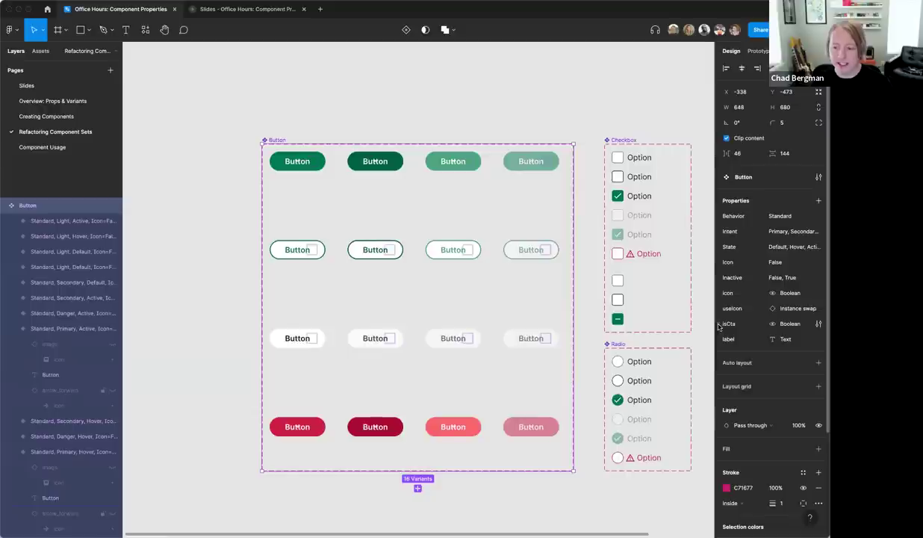
drag(719, 326, 721, 275)
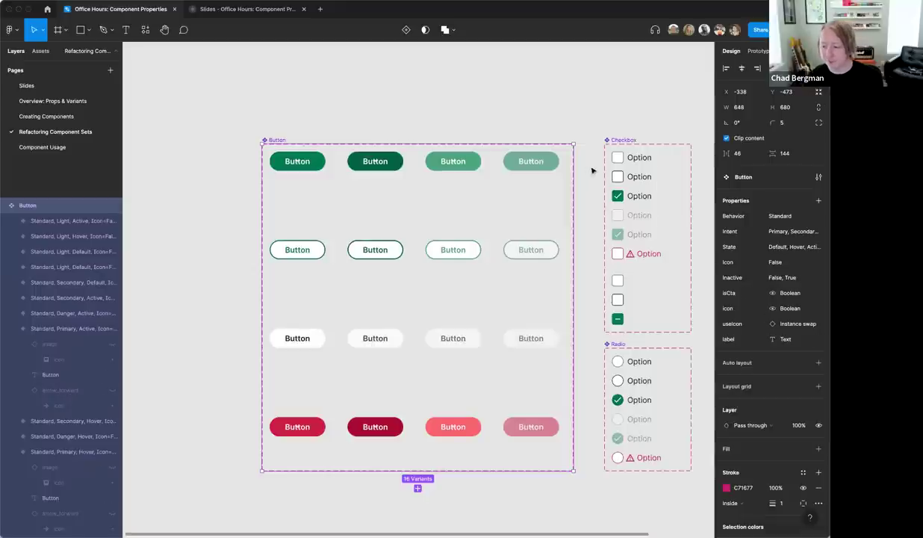
click(450, 92)
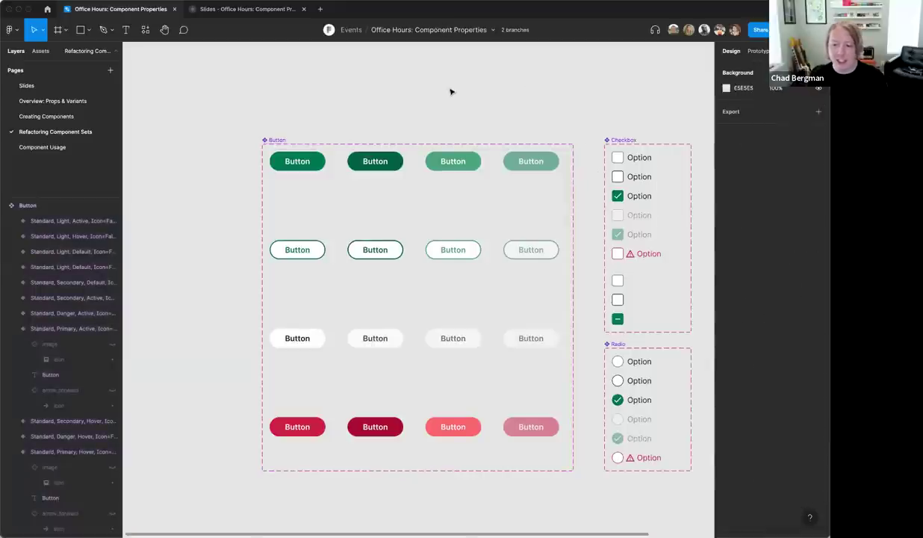
Delete the Behavior and Icon properties, leaving Intent, State and Inactive as variant axes
click(271, 139)
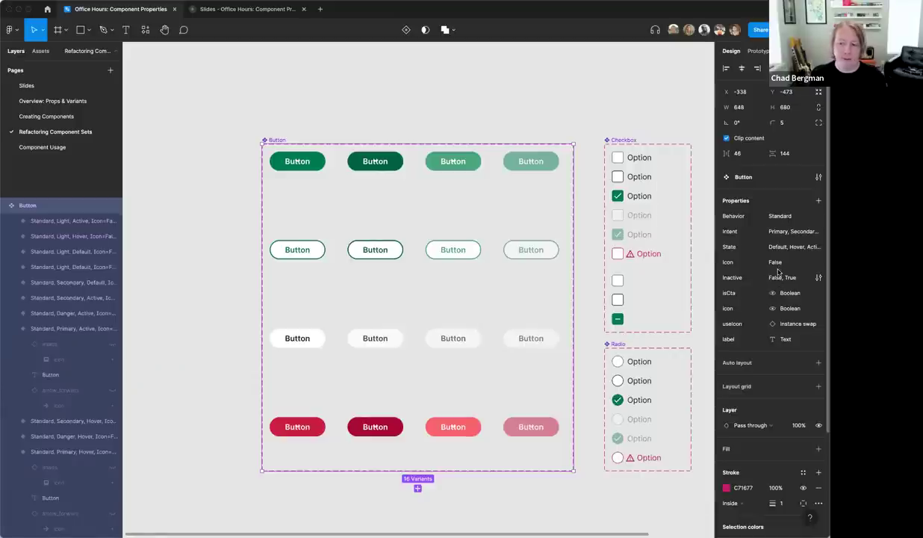
right_click(728, 217)
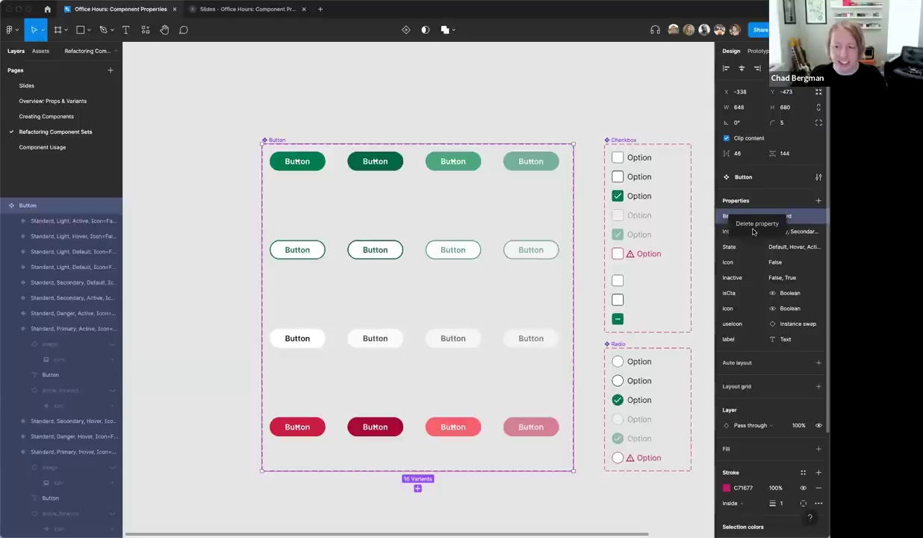
click(756, 224)
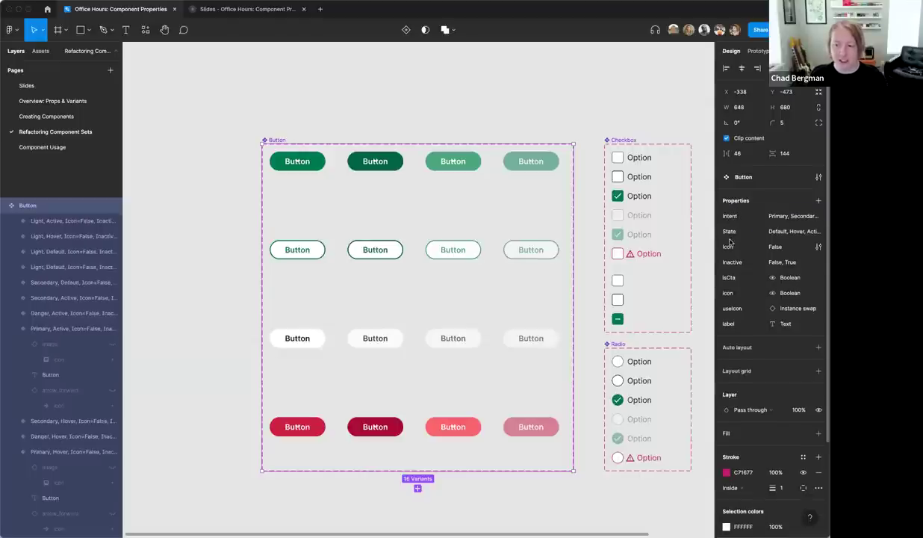
right_click(728, 247)
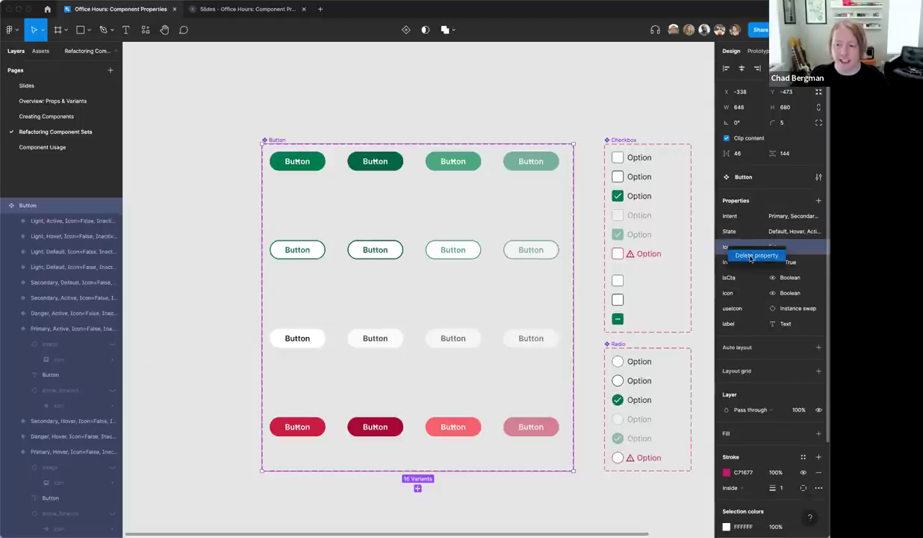
click(751, 257)
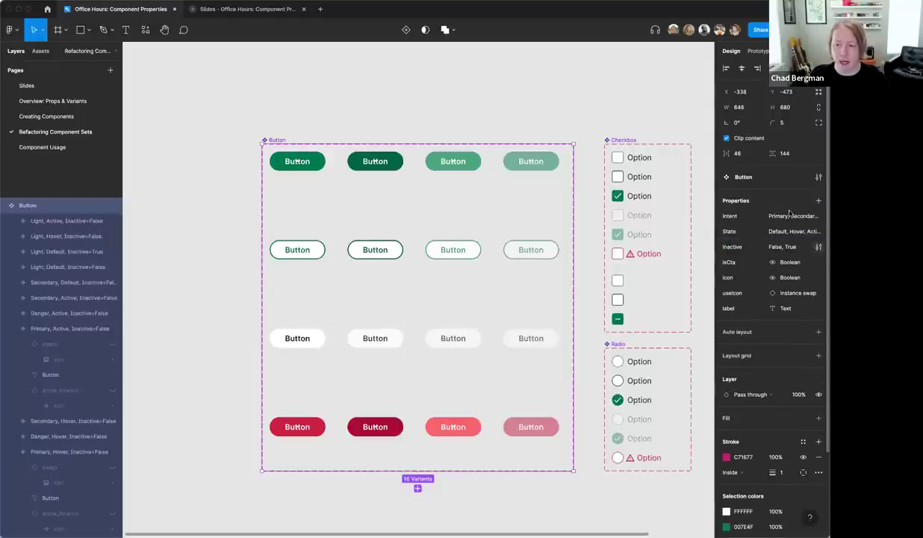
click(467, 113)
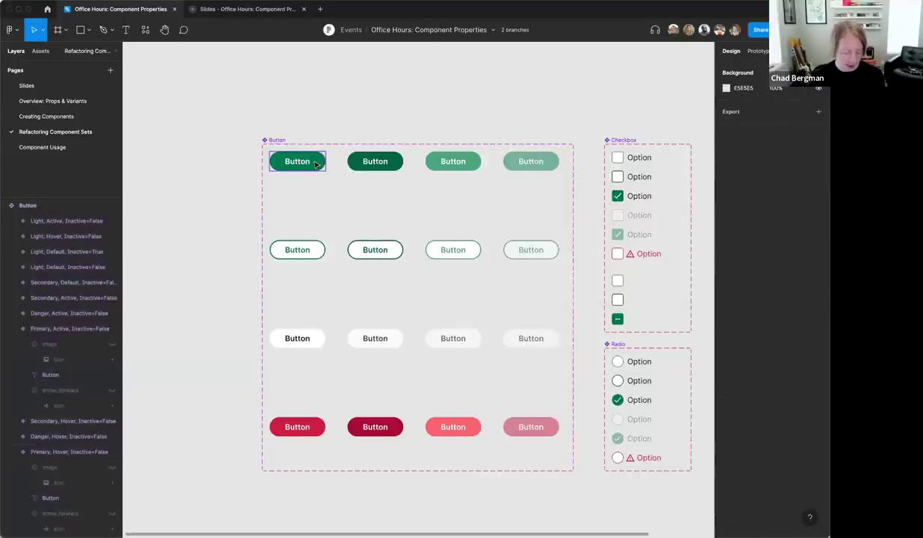
scroll(316, 164, up, 2)
drag(316, 186, 396, 90)
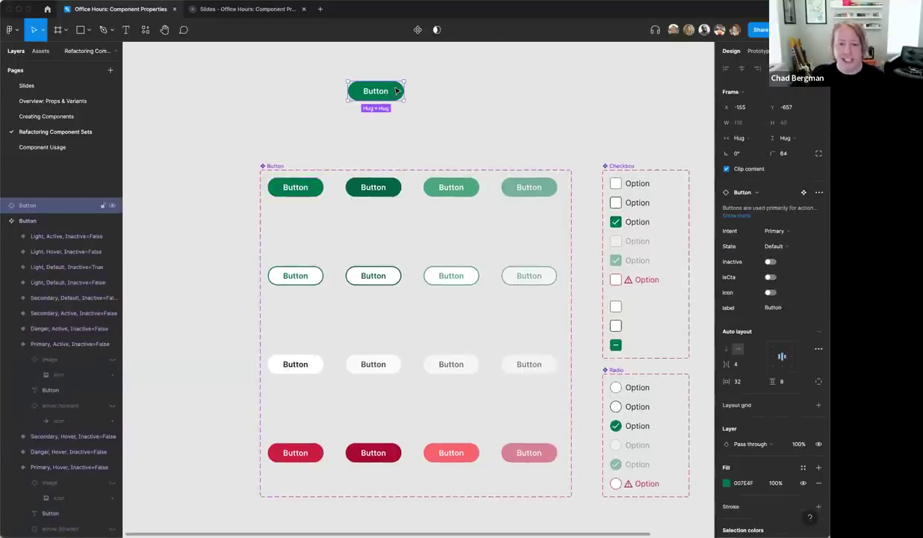
scroll(397, 90, up, 5)
scroll(395, 89, up, 5)
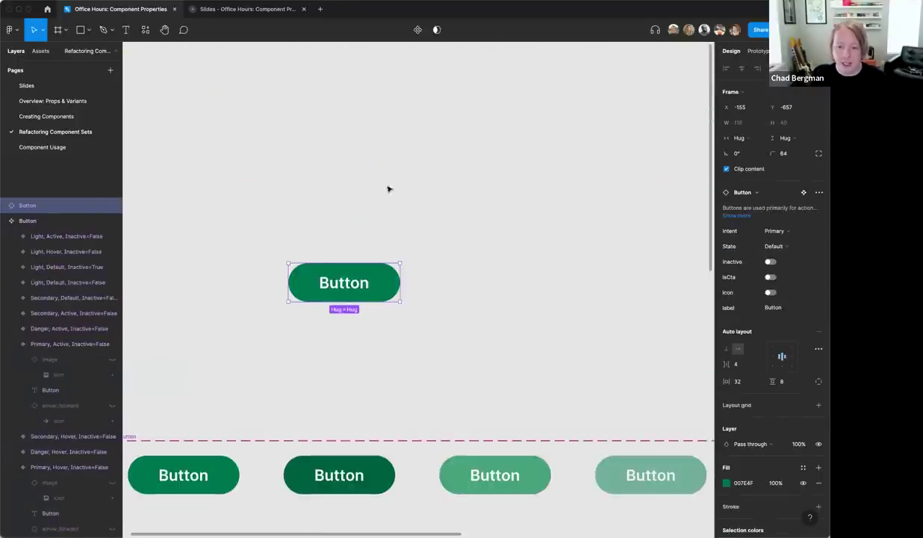
drag(379, 288, 642, 262)
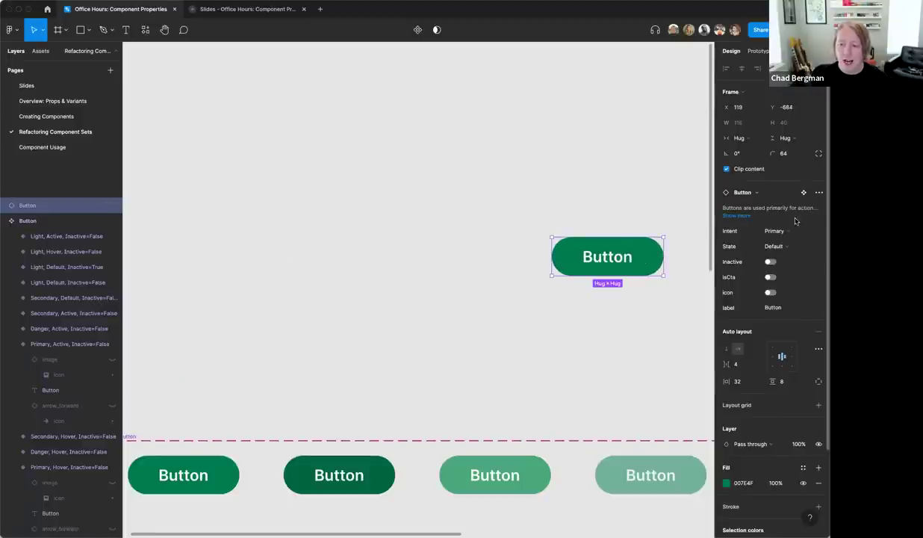
click(770, 262)
click(771, 262)
click(777, 247)
click(780, 258)
click(755, 247)
click(786, 235)
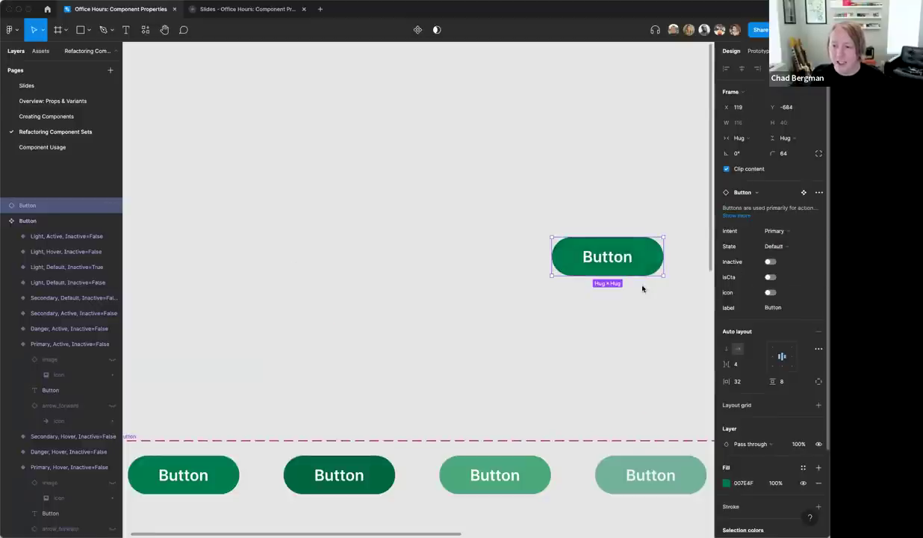
click(769, 278)
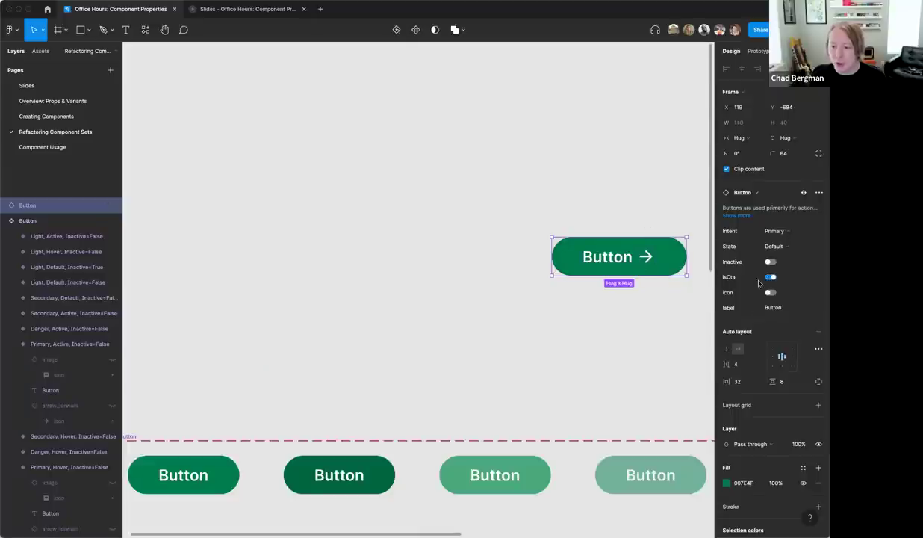
click(770, 278)
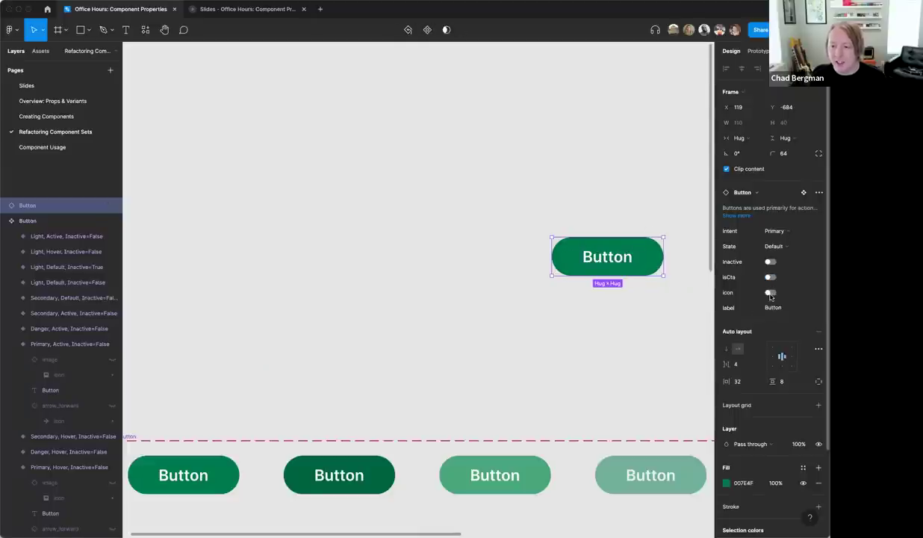
click(770, 293)
click(797, 307)
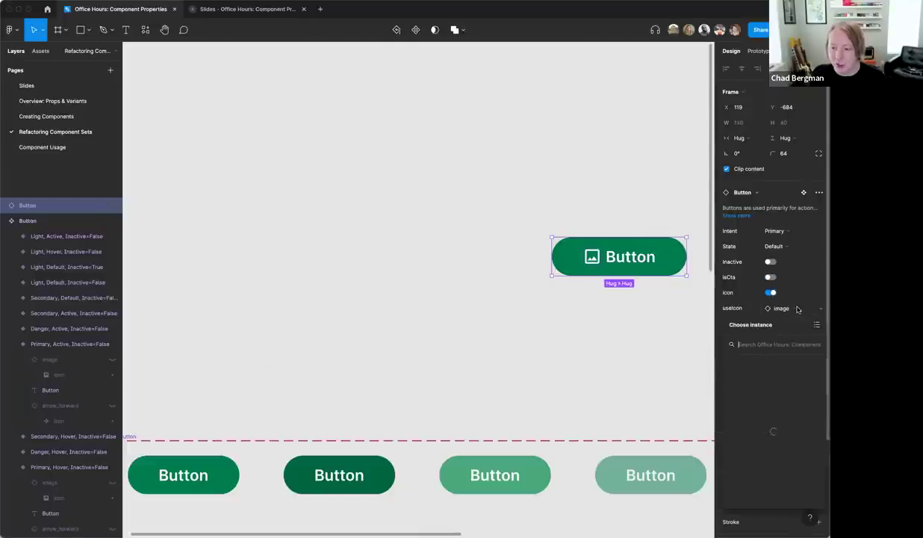
click(737, 396)
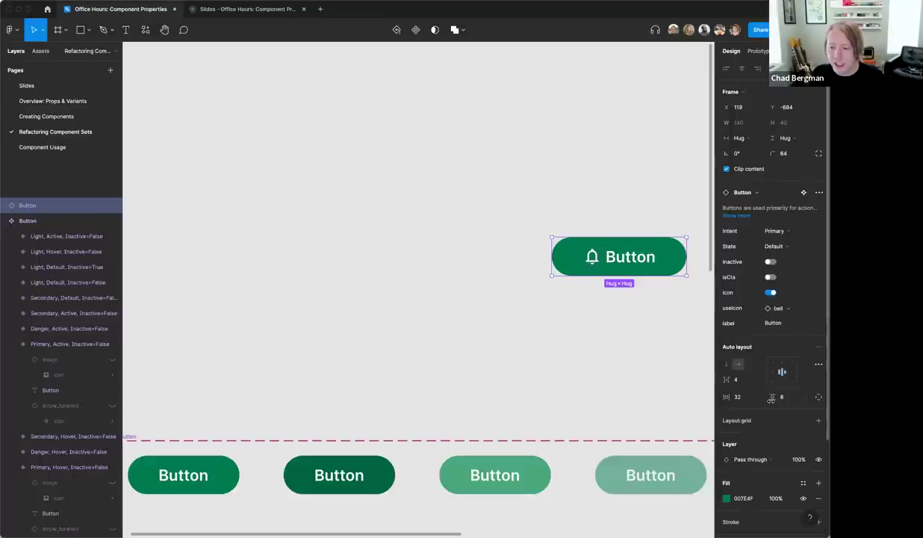
click(630, 364)
click(648, 265)
key(Delete)
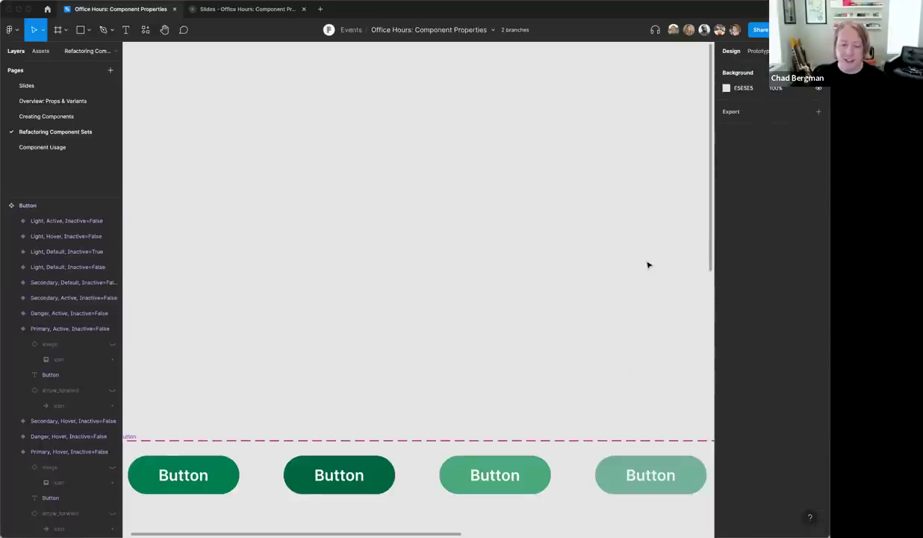
On the Component Usage page, preview the Do something button with isCta and icon toggled on, then off
scroll(618, 270, down, 5)
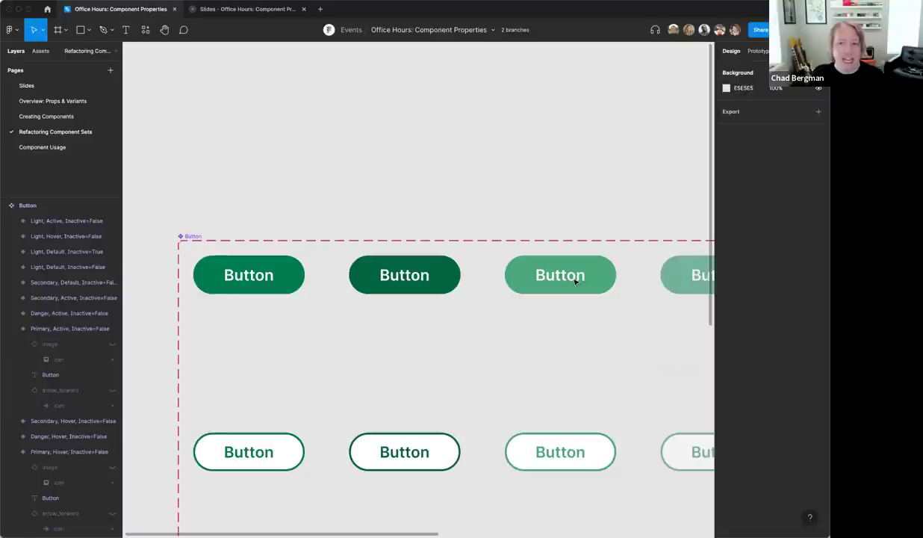
click(58, 147)
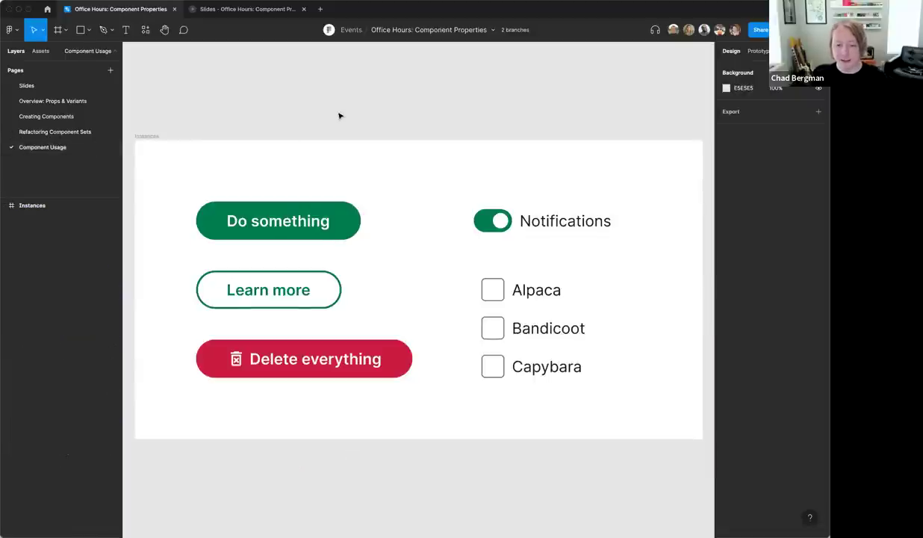
scroll(455, 157, left, 2)
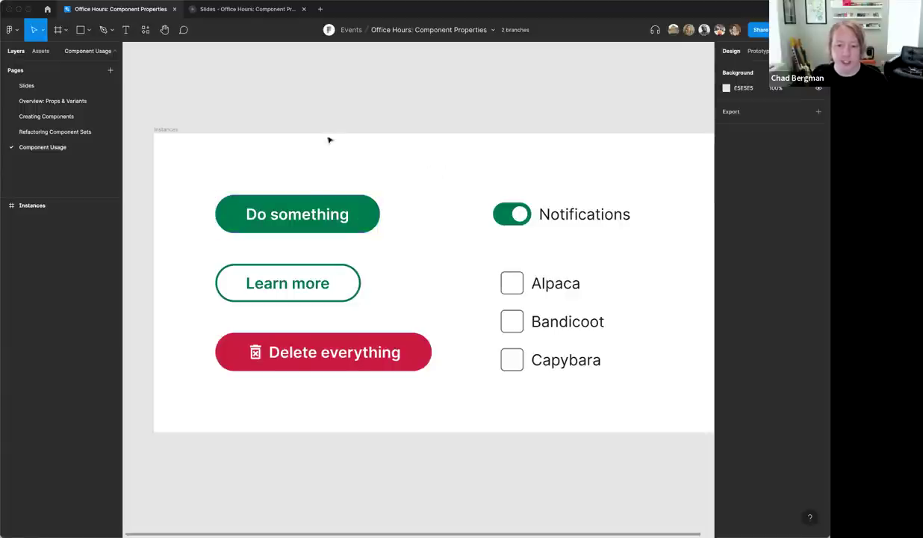
click(365, 218)
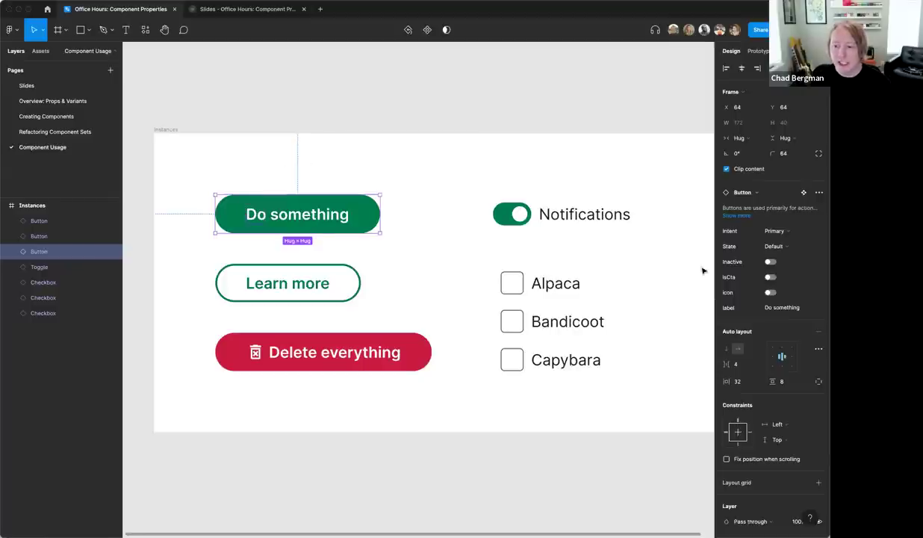
click(770, 277)
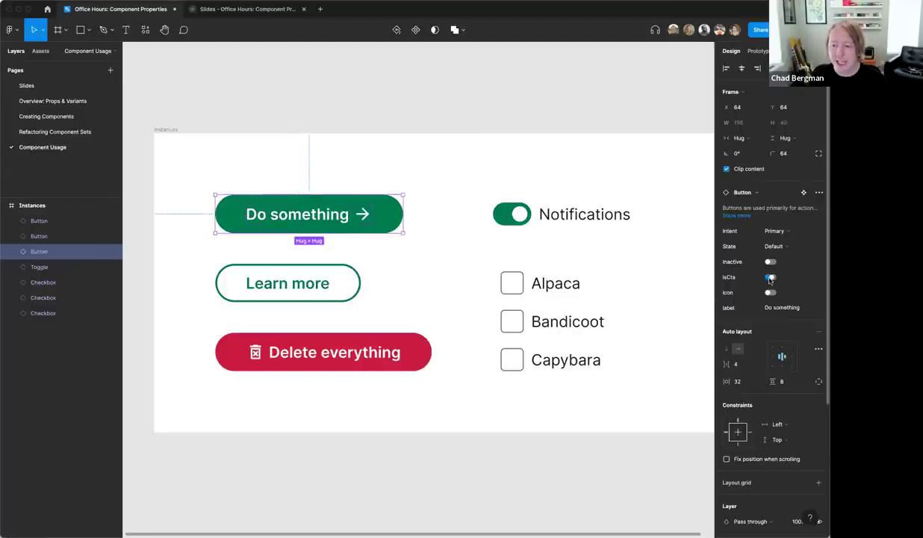
click(770, 277)
click(770, 292)
click(770, 292)
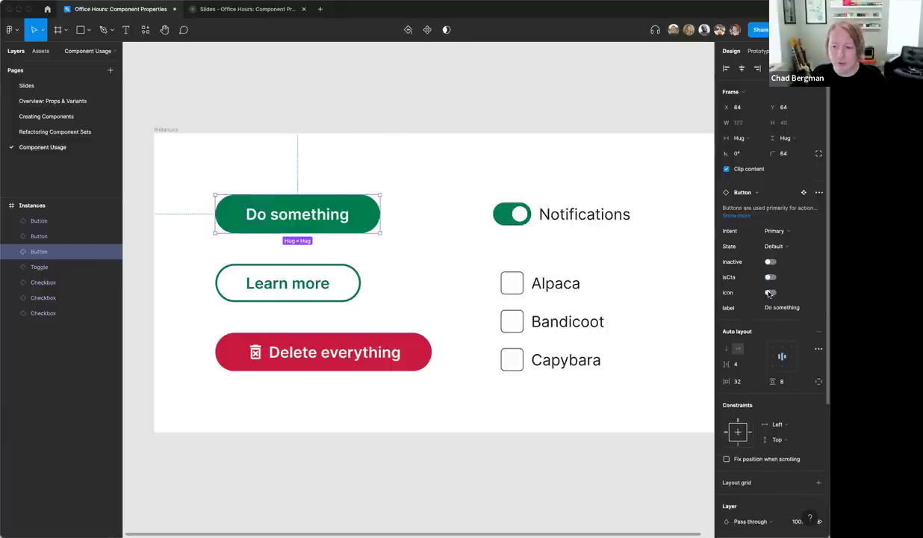
Change the button's label to 'Pizza', then return to the Refactoring Component Sets page
click(775, 312)
text(Pizza)
key(Return)
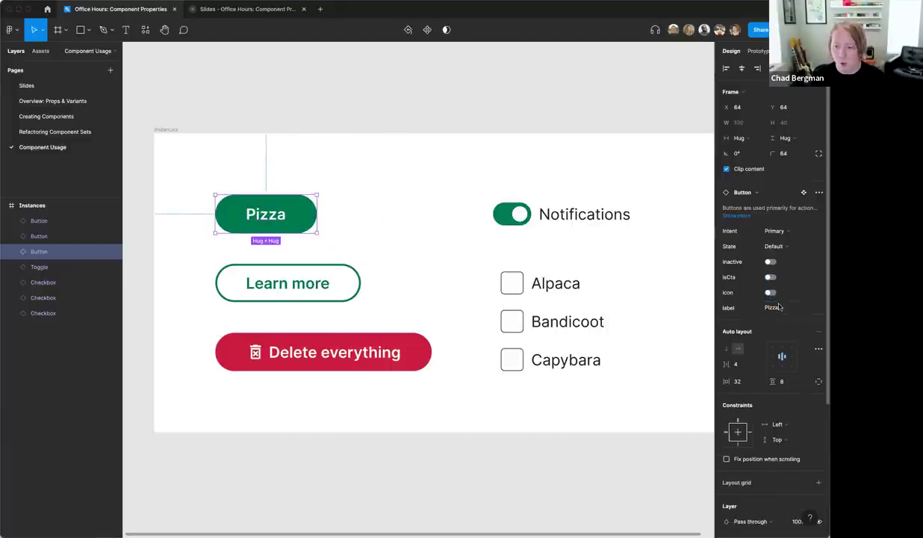
click(511, 100)
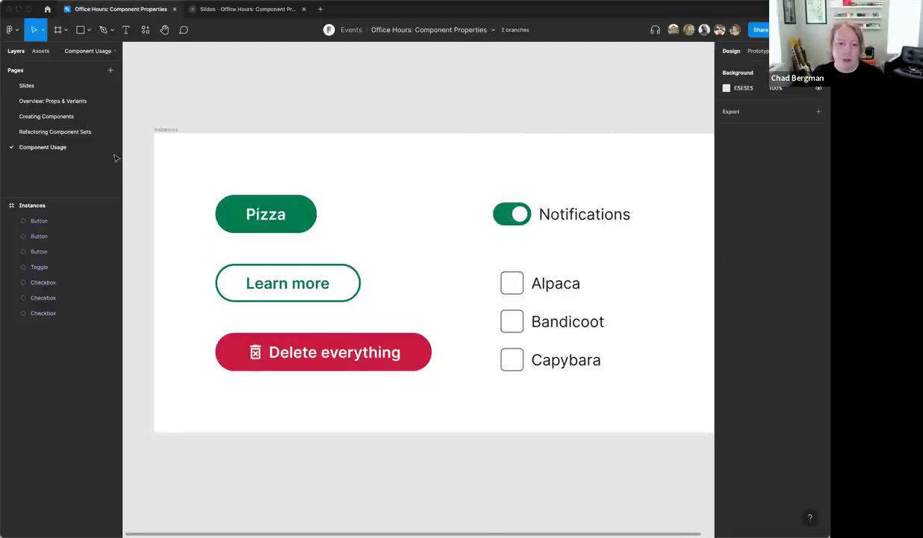
click(67, 133)
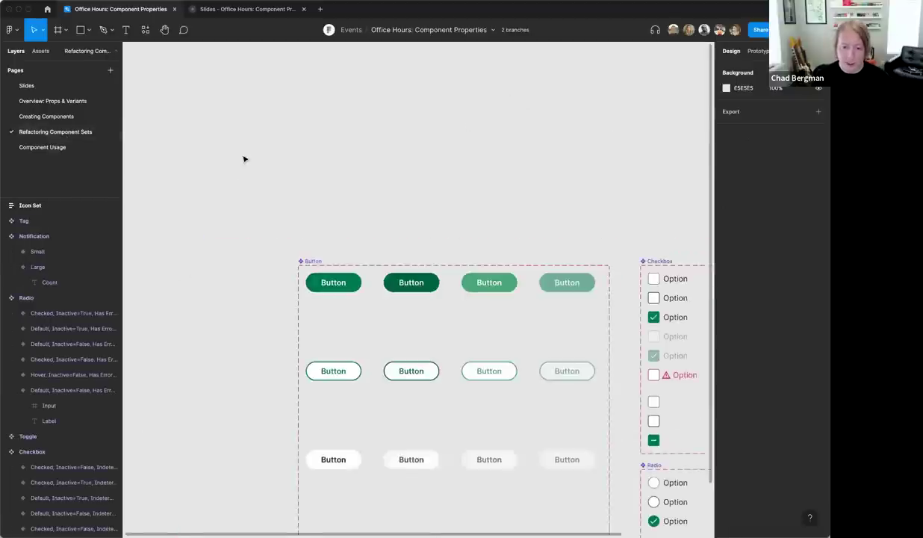
Give all sixteen Button variants a corner radius of 8, then check the Component Usage page
scroll(244, 159, down, 5)
drag(536, 472, 211, 138)
click(782, 153)
text(8)
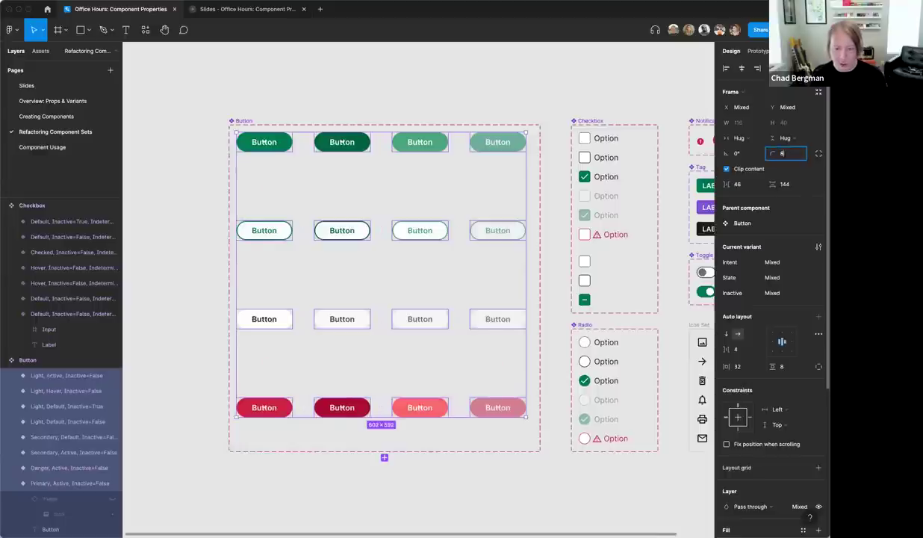
click(489, 64)
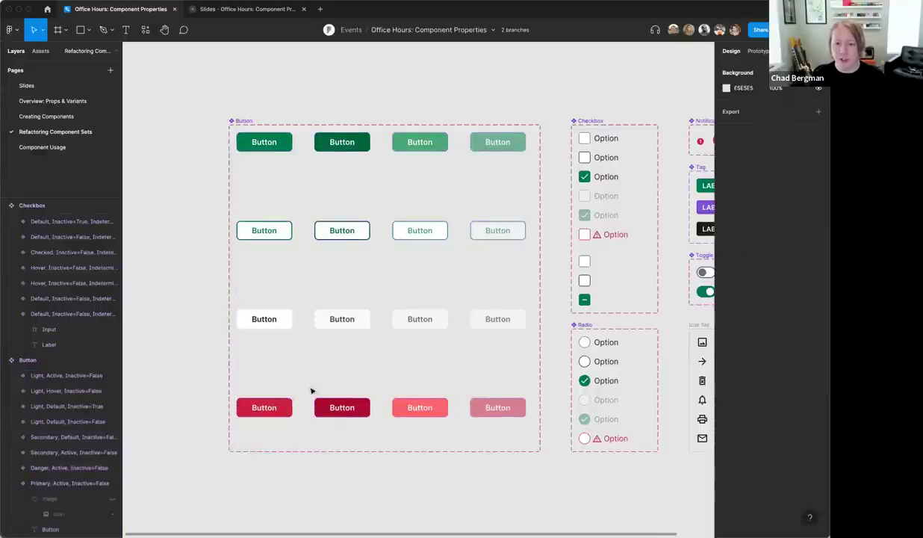
click(33, 147)
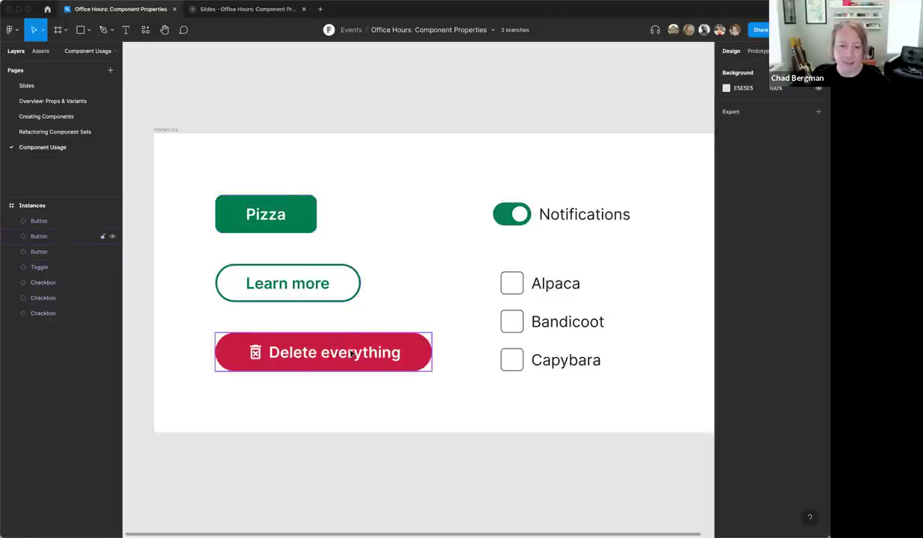
click(302, 211)
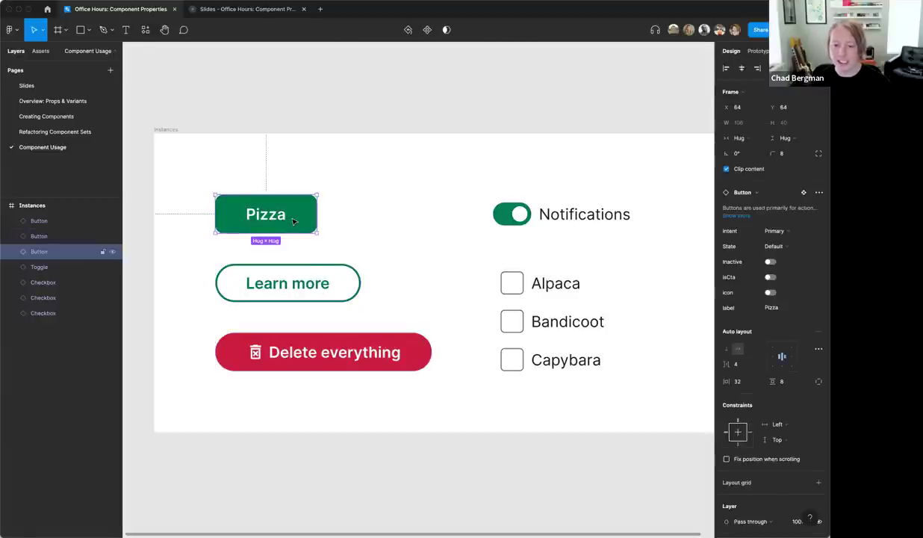
scroll(379, 183, down, 1)
scroll(380, 182, left, 1)
scroll(379, 182, down, 2)
scroll(379, 182, left, 1)
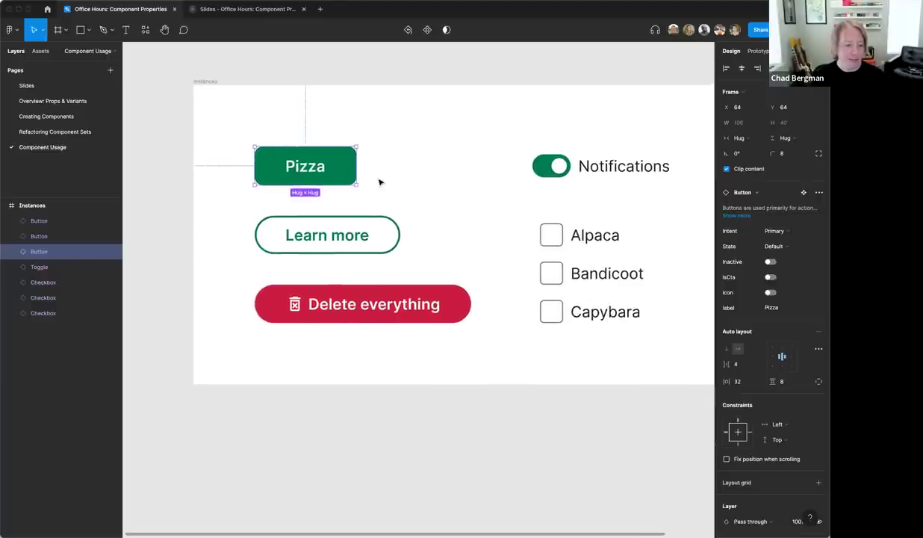
click(394, 245)
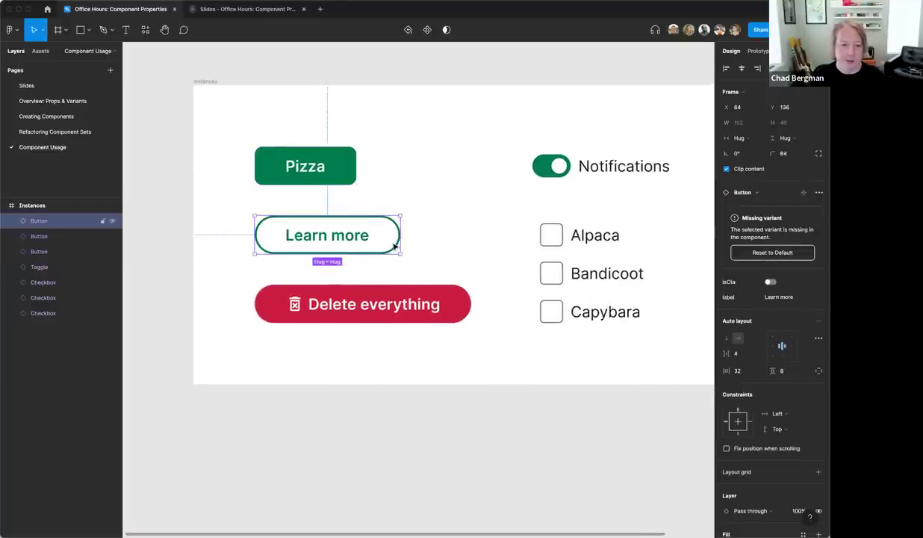
scroll(367, 254, up, 1)
scroll(368, 254, left, 1)
scroll(364, 258, down, 1)
scroll(363, 257, right, 1)
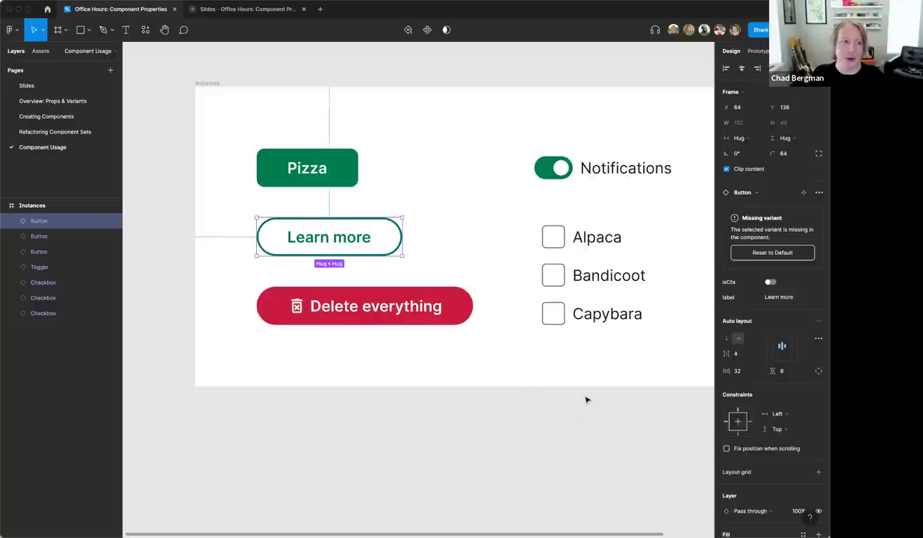
Reset the Learn more button to the default variant and make it Secondary intent
click(743, 255)
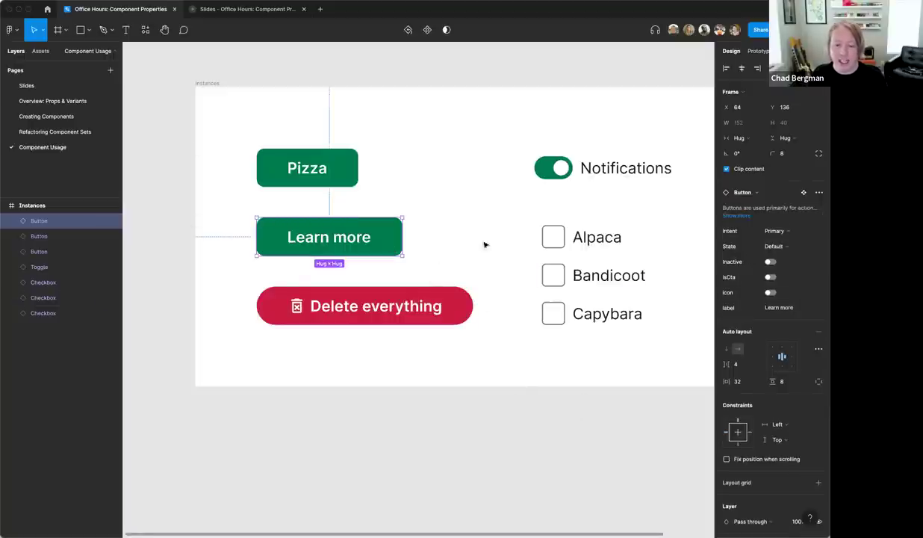
key(ctrl+z)
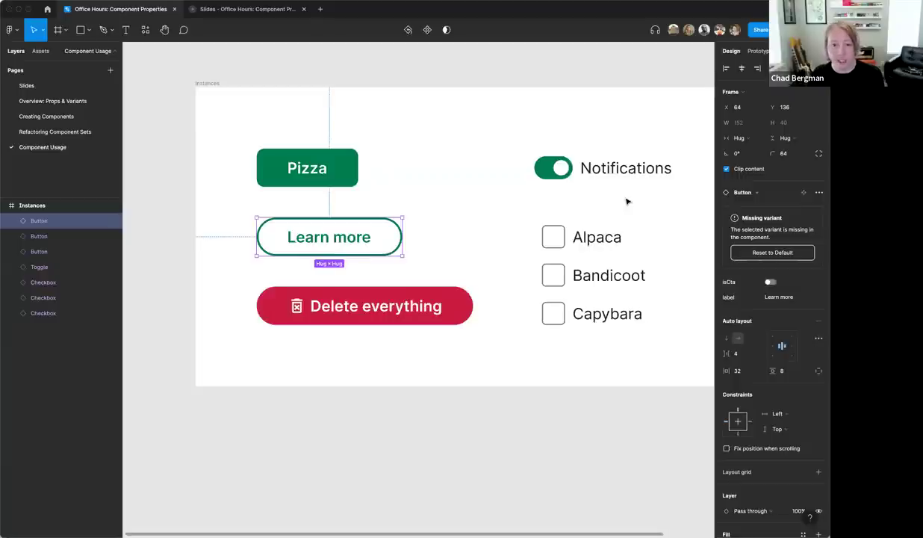
click(772, 253)
click(770, 230)
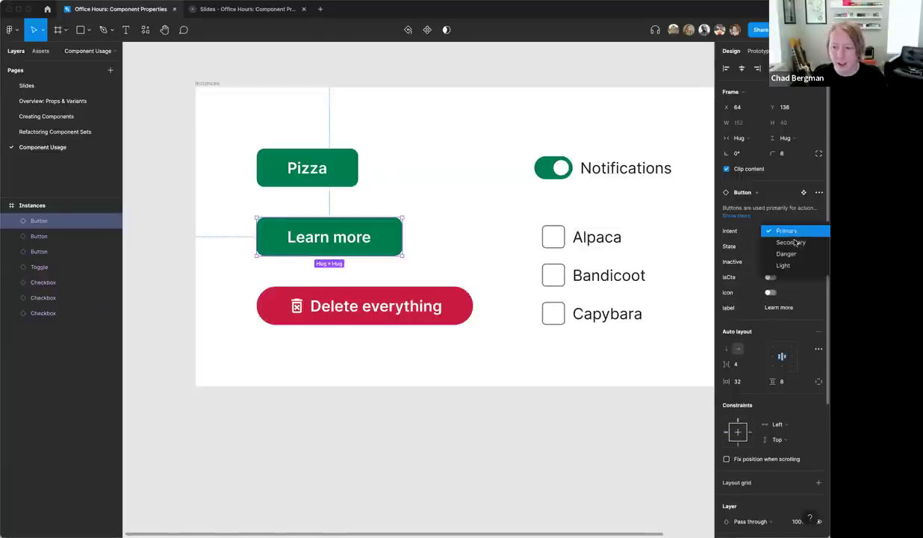
click(790, 242)
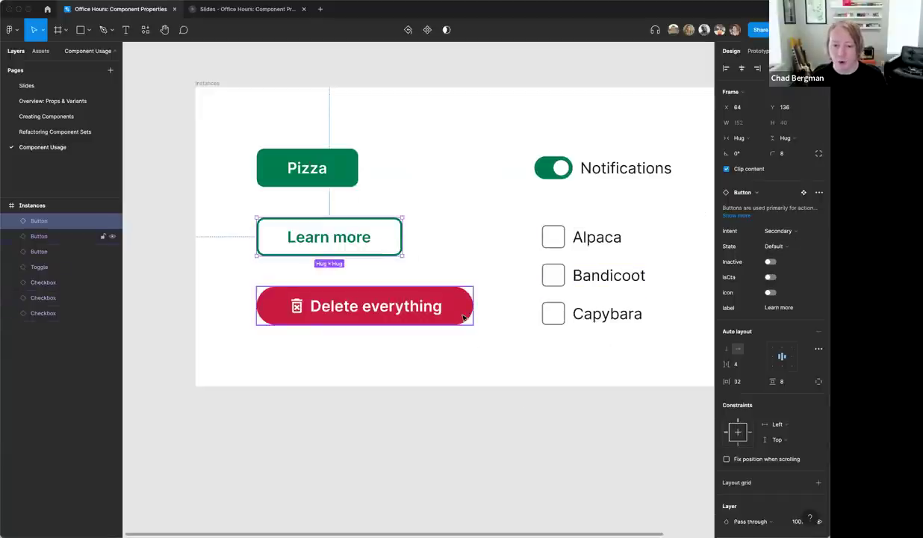
Reset Delete everything, set its intent to Danger and show its delete icon
click(384, 308)
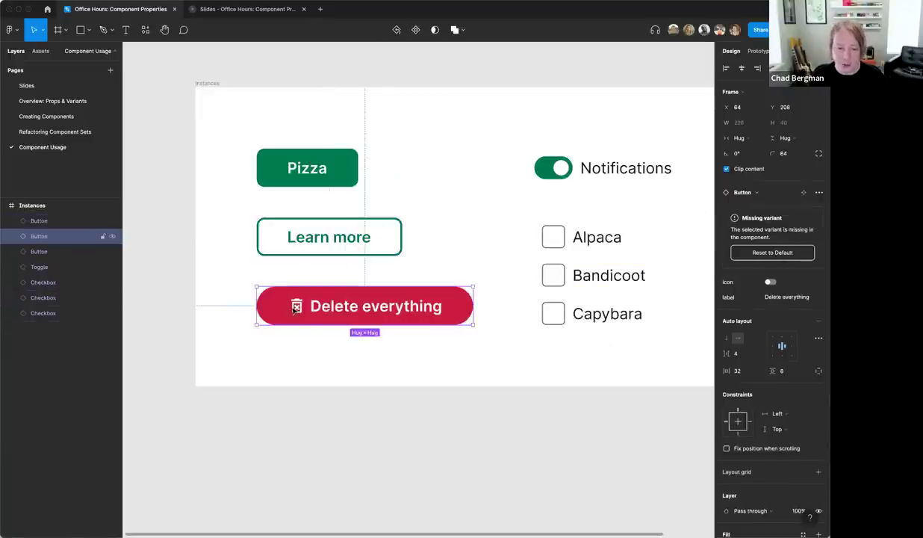
click(736, 252)
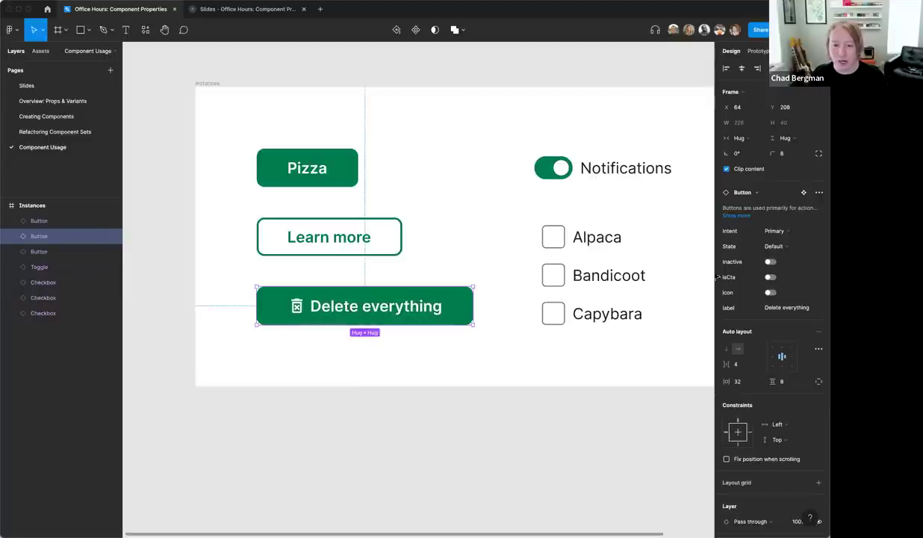
click(763, 234)
click(780, 251)
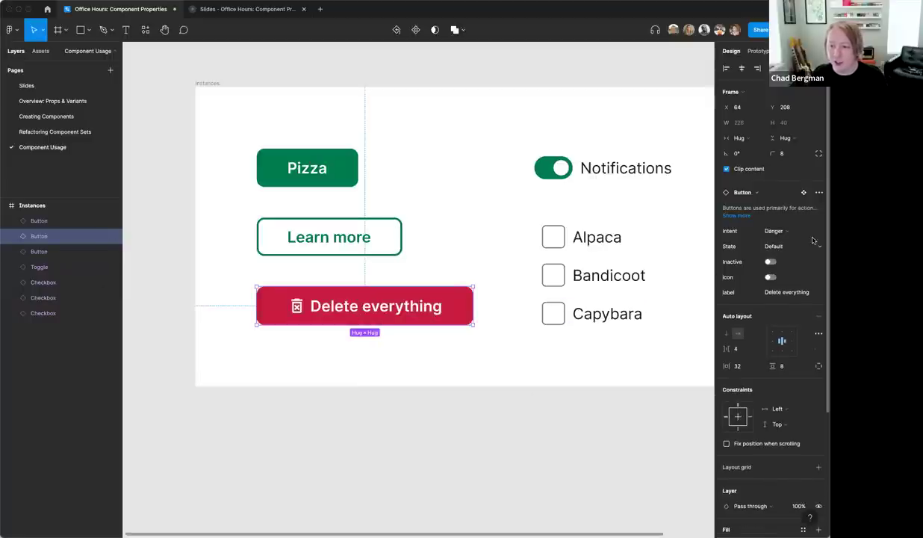
click(770, 277)
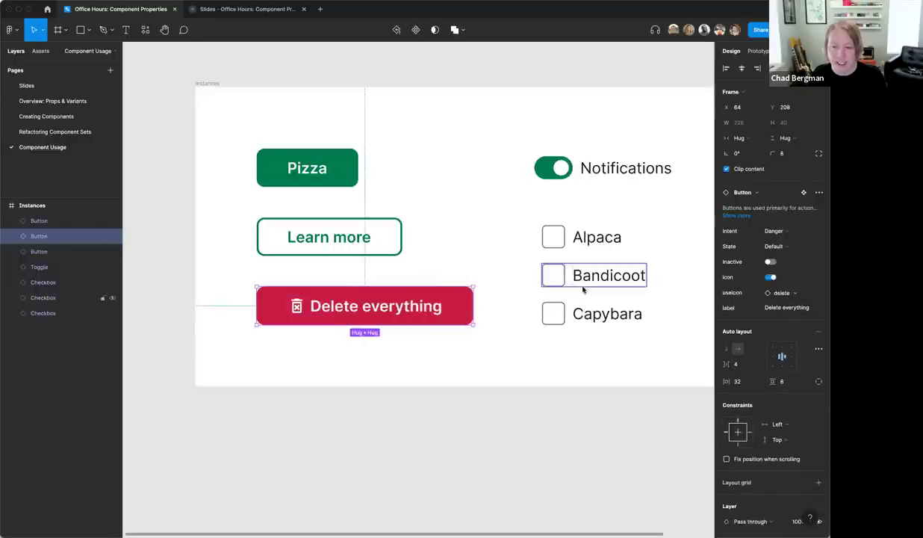
click(591, 404)
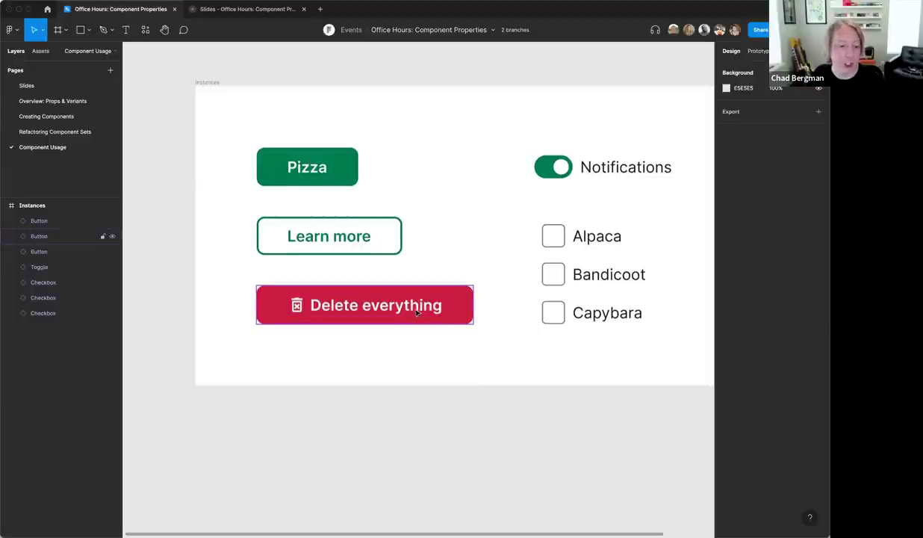
scroll(417, 312, right, 2)
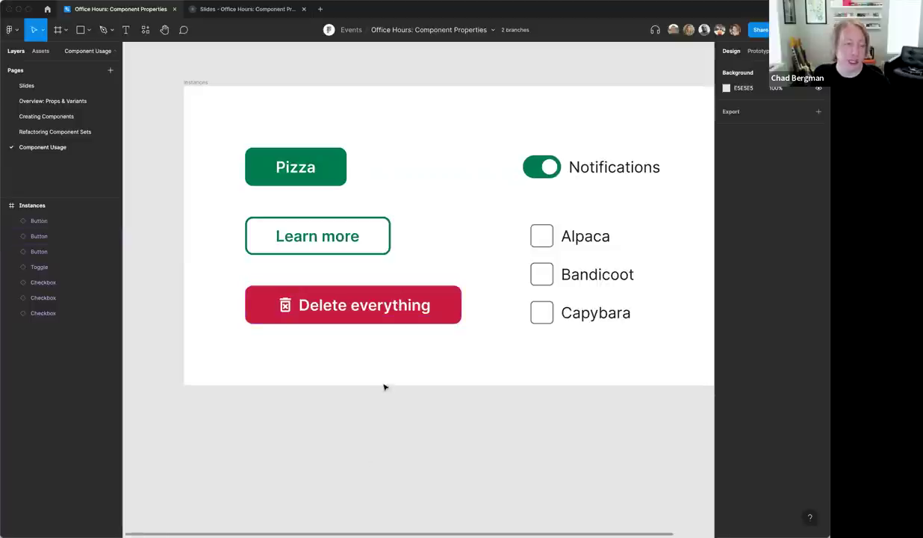